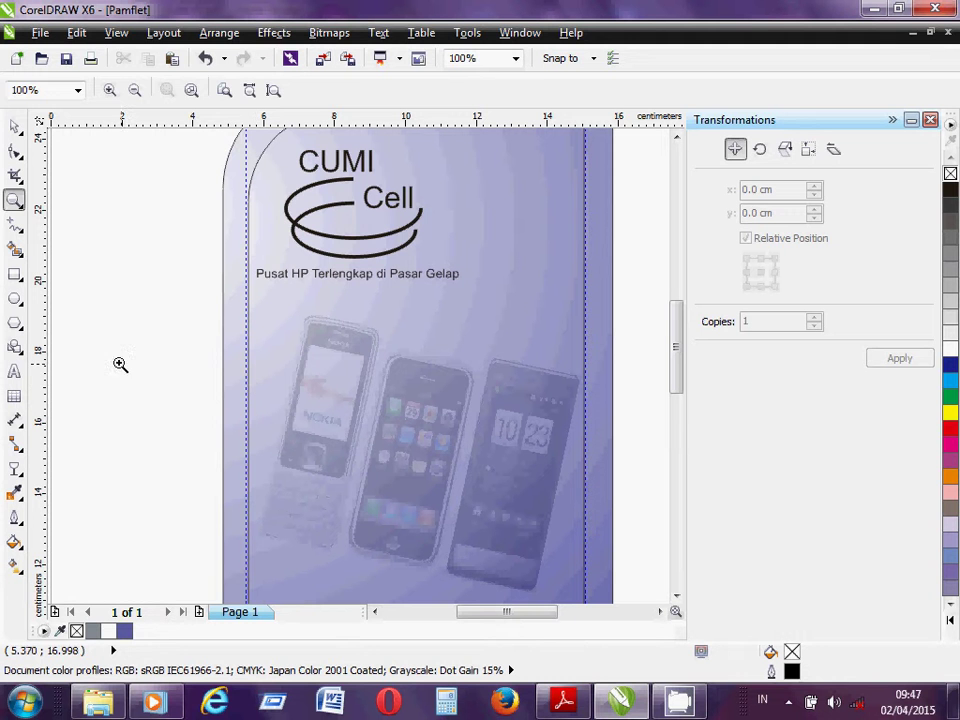
Add artistic text below the tagline reading "Disini kami sediakan berbagai macam", with "jenis HP" on a second line.
click(14, 371)
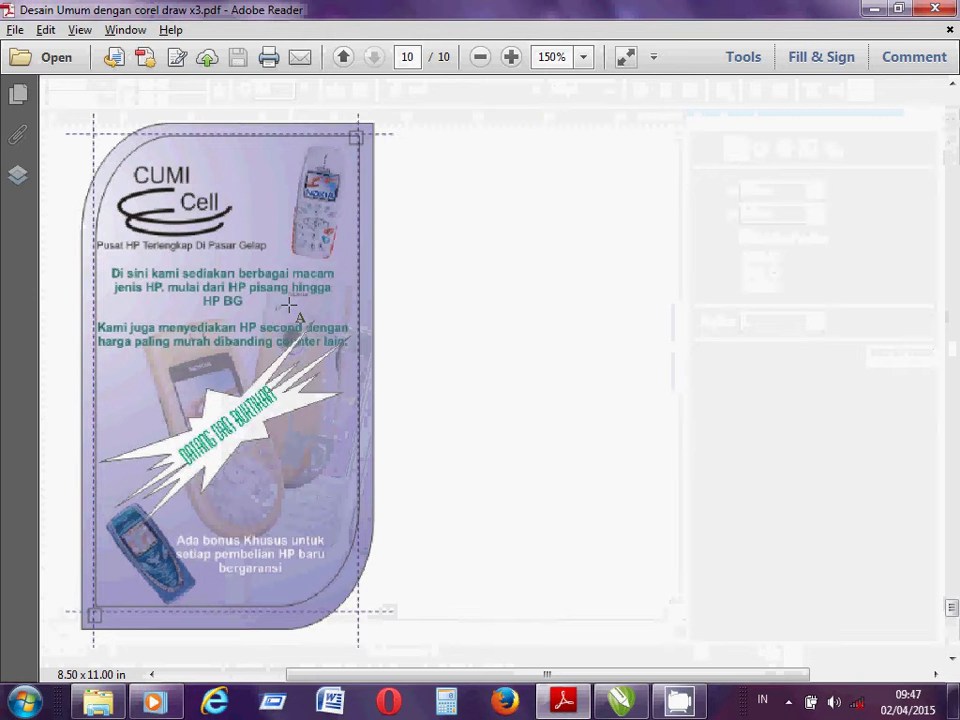
key(alt+Tab)
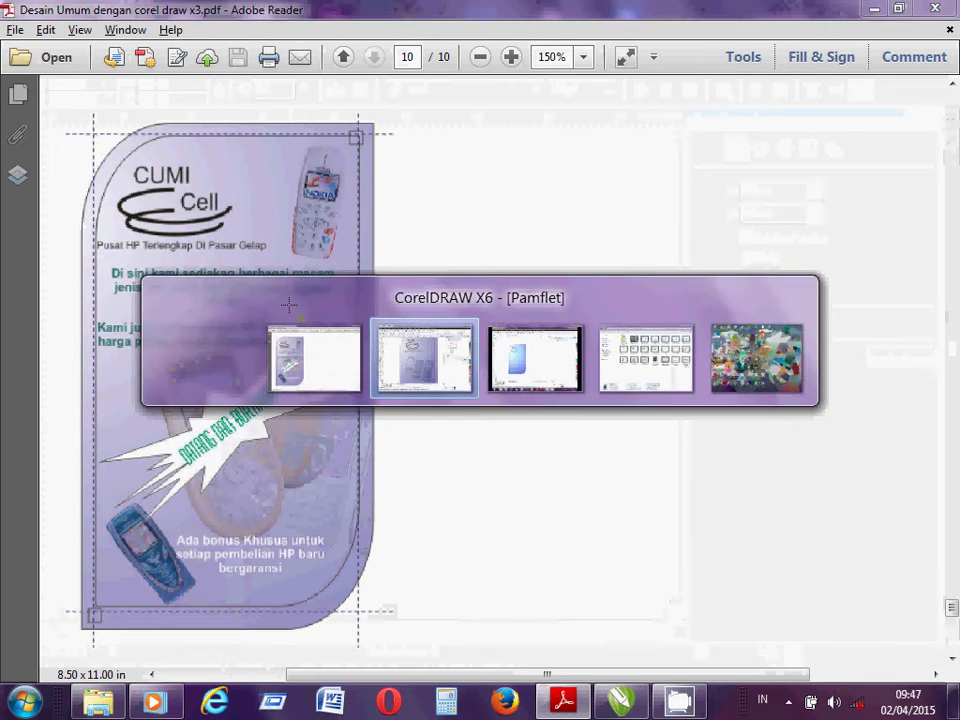
click(289, 305)
text(Disini )
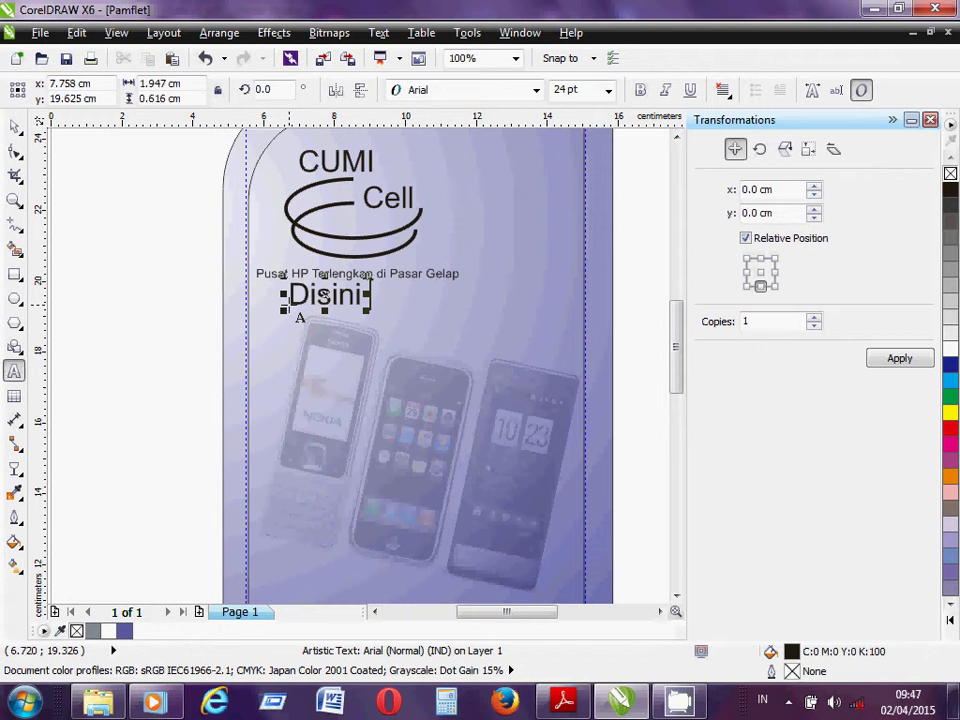
text(kami sedia)
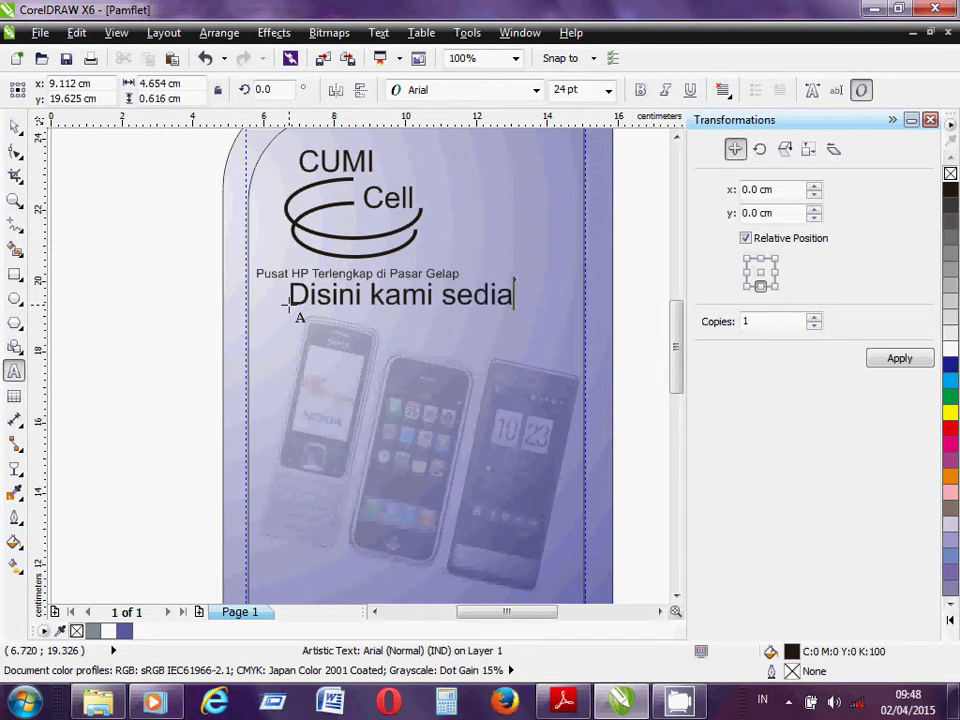
text(kan ber)
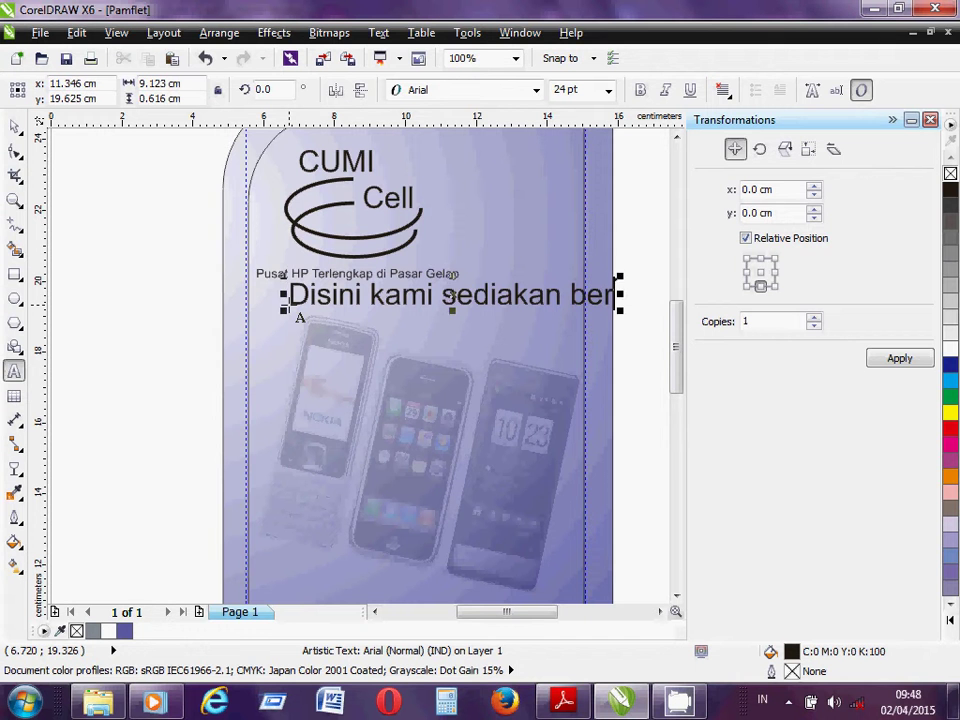
text(bagai ma)
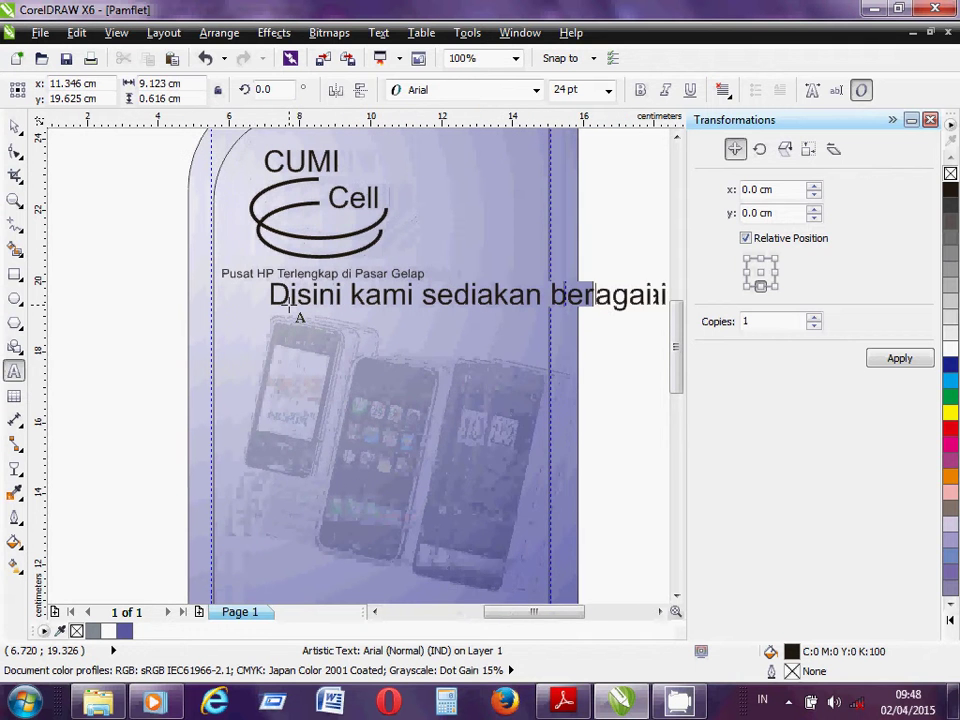
text(cam)
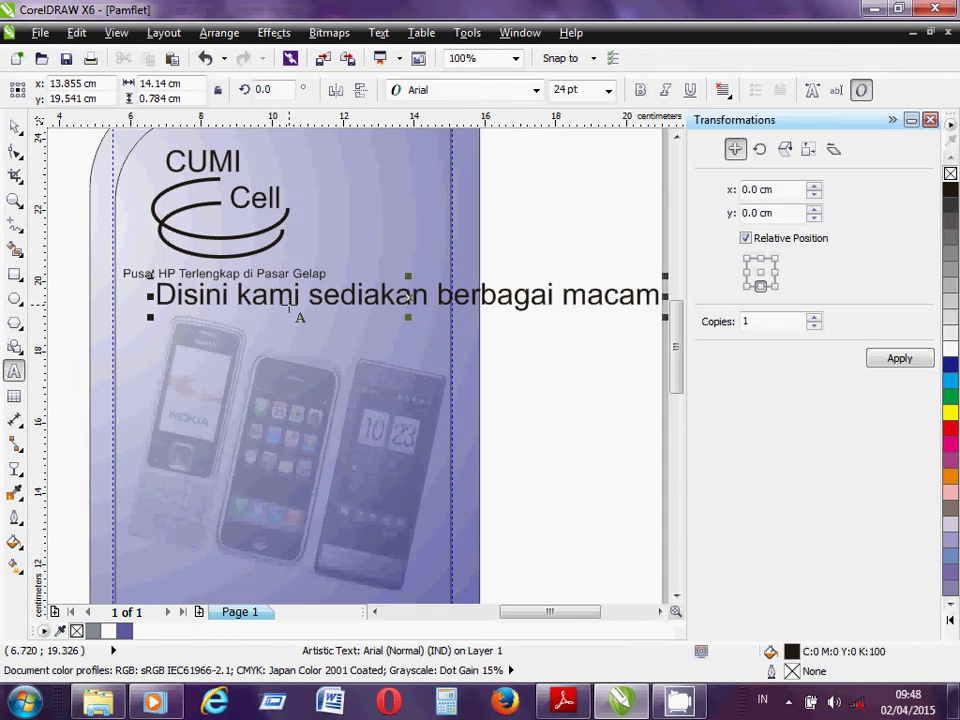
key(Return)
text(jenis HP)
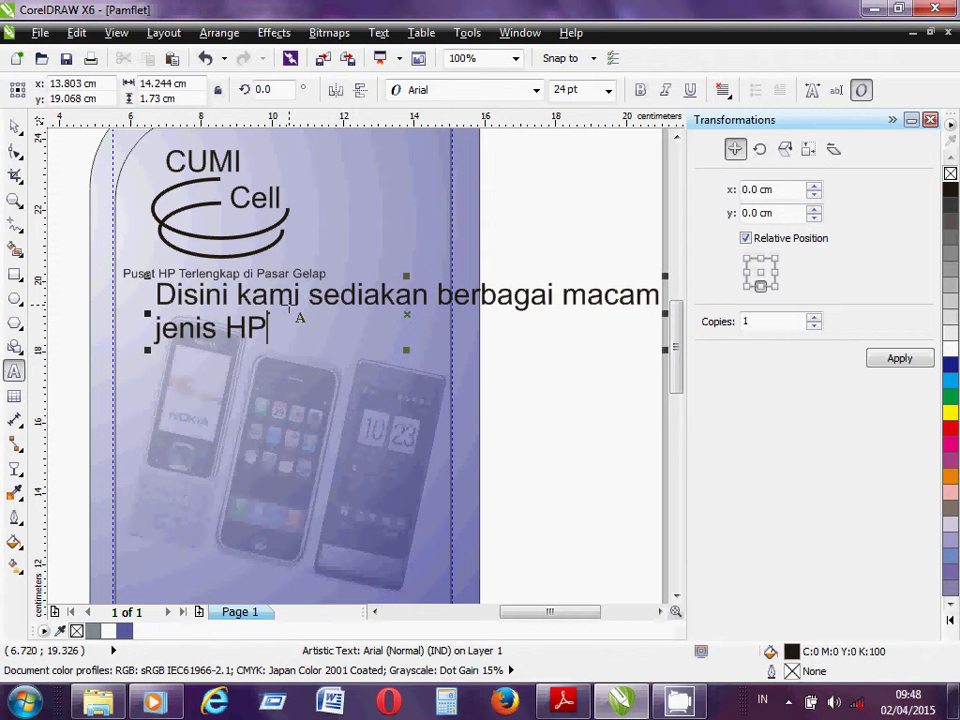
Check the reference flyer in Adobe Reader and continue the text with ", mulai dari HP pisang sampai" and a third line "HP BG".
key(alt+Tab)
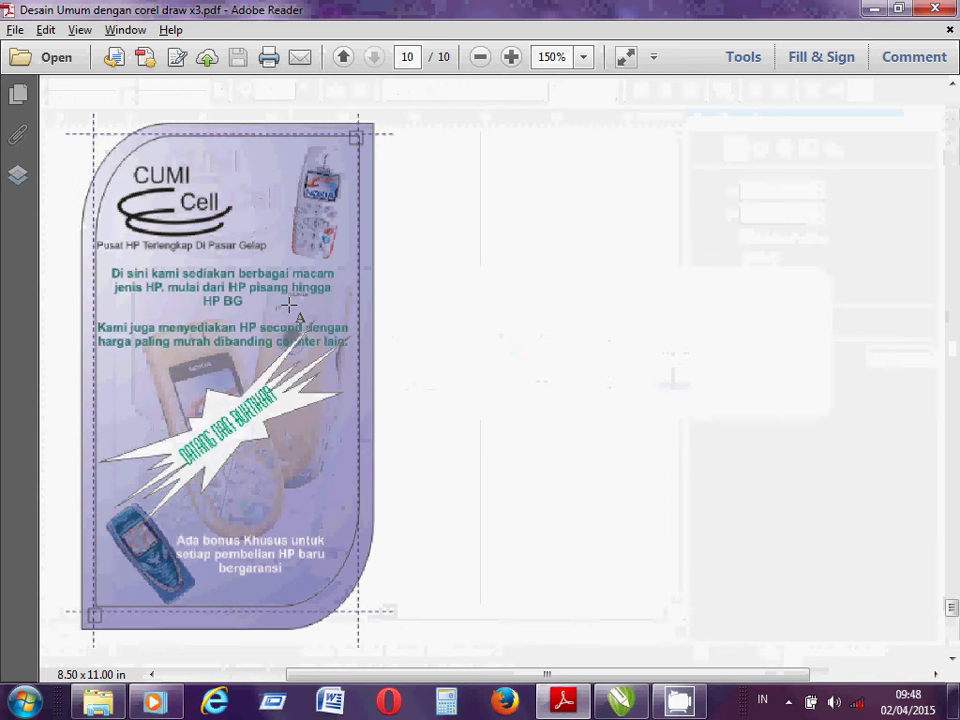
key(alt+Tab)
text(, MUL)
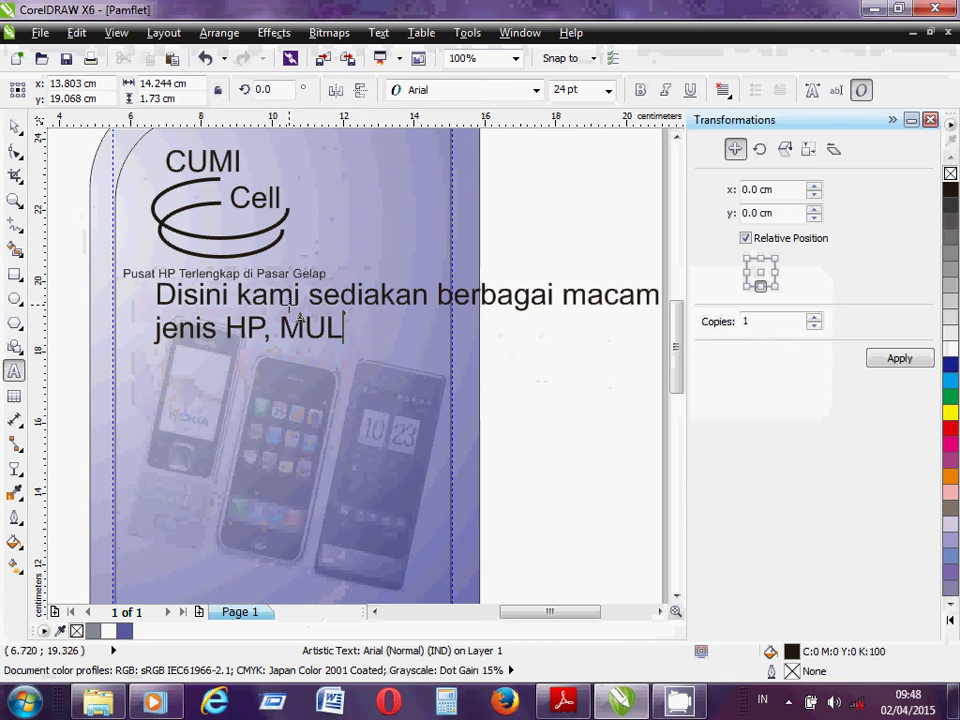
key(BackSpace)
key(BackSpace)
key(BackSpace)
text(mulai)
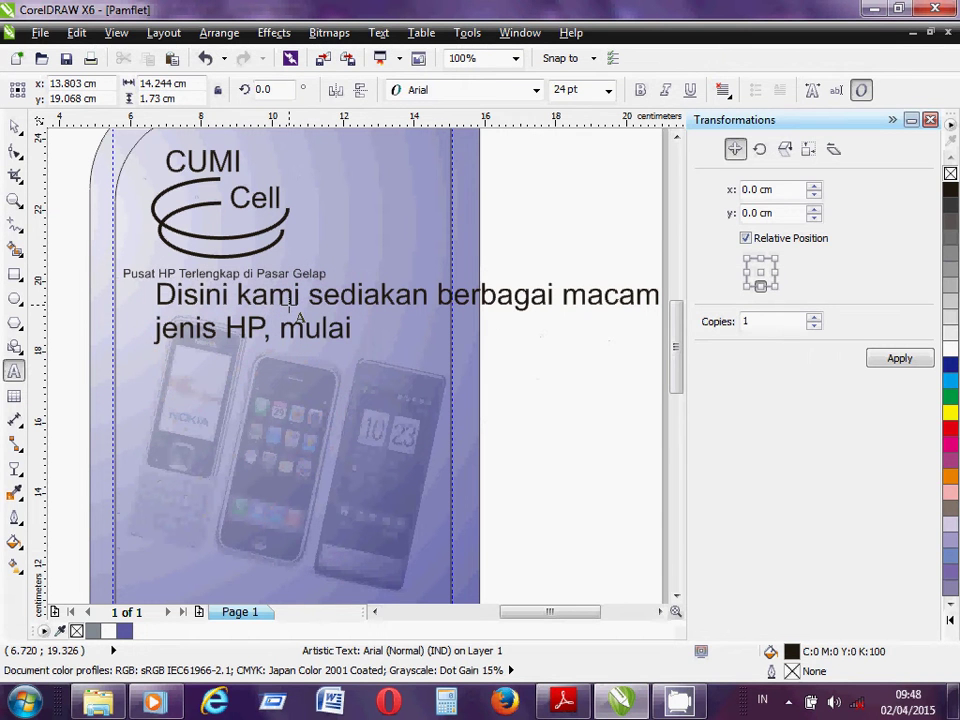
text( dari HP)
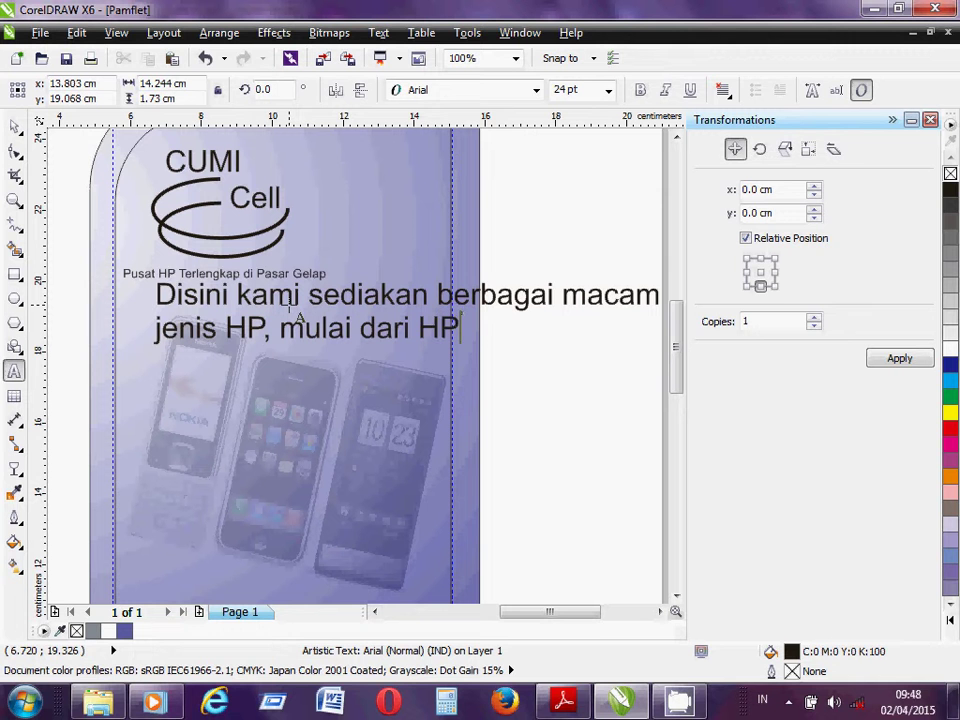
text( pisang)
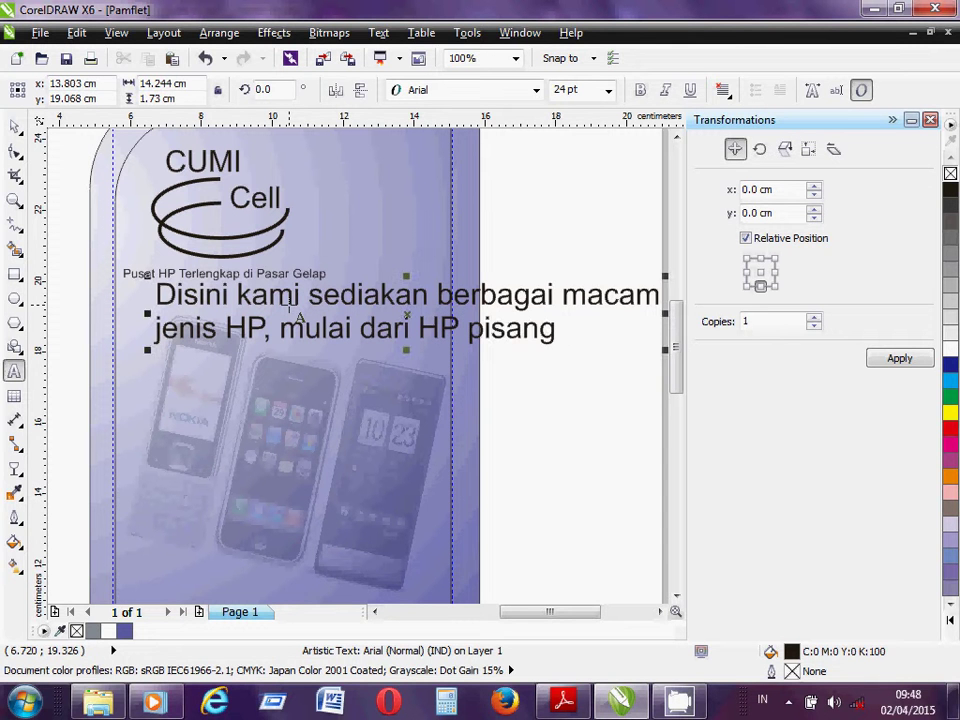
text( sampai)
key(Return)
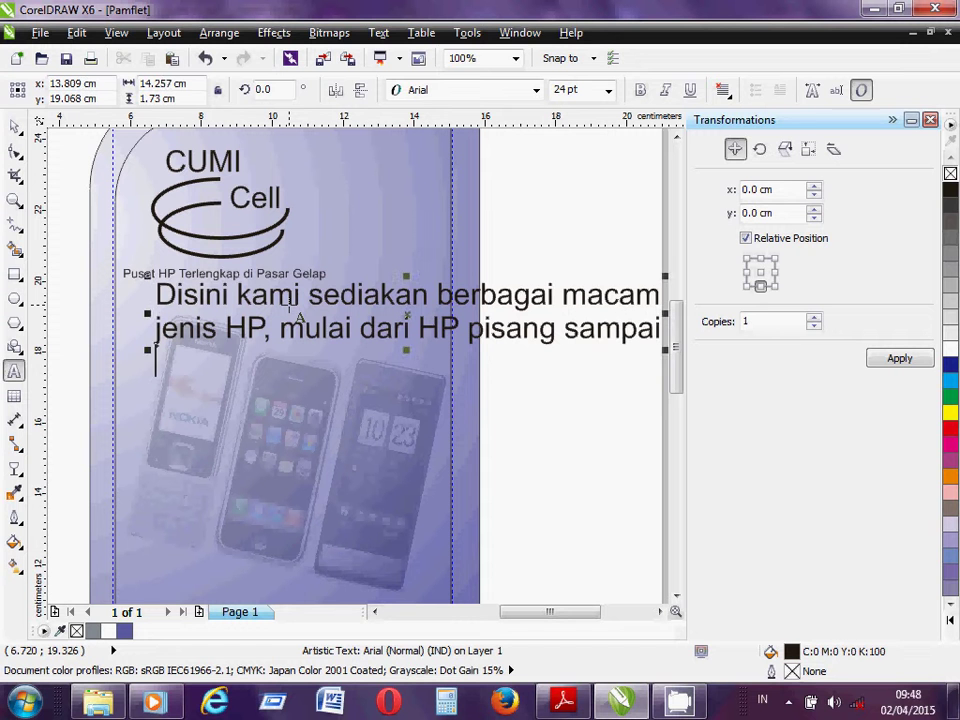
text(HP)
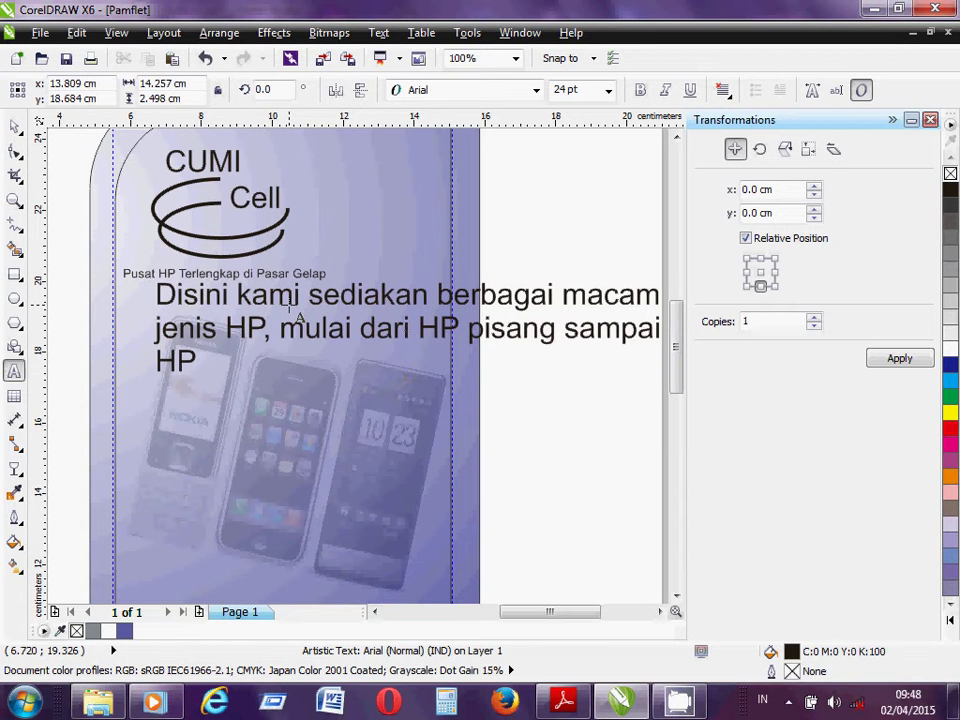
text( BG)
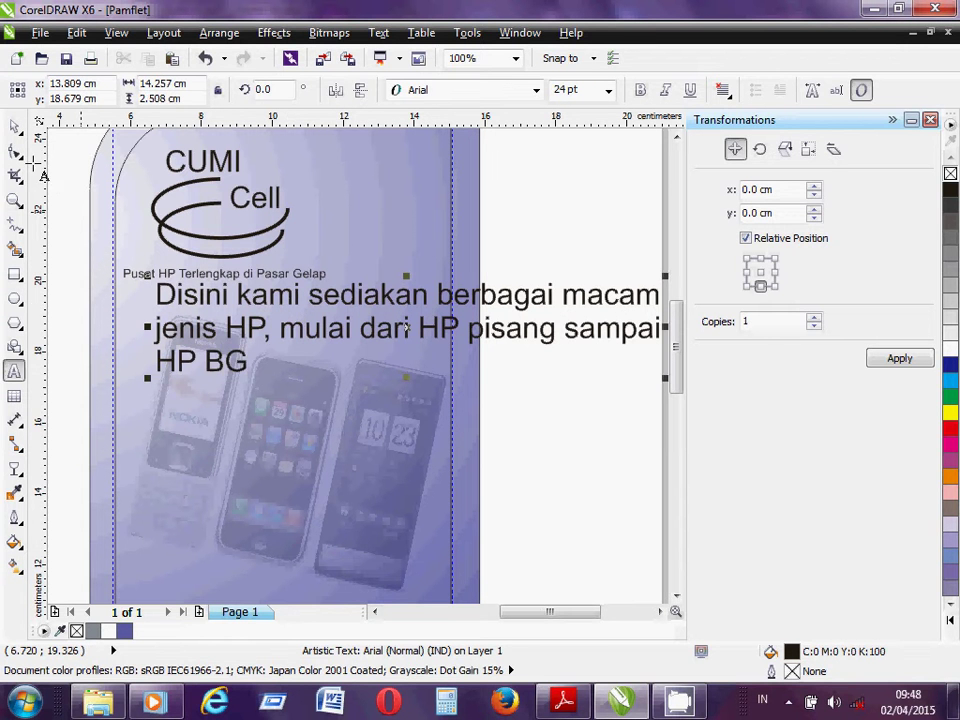
Center-align the three-line text block and set its font size to 14 pt.
click(15, 127)
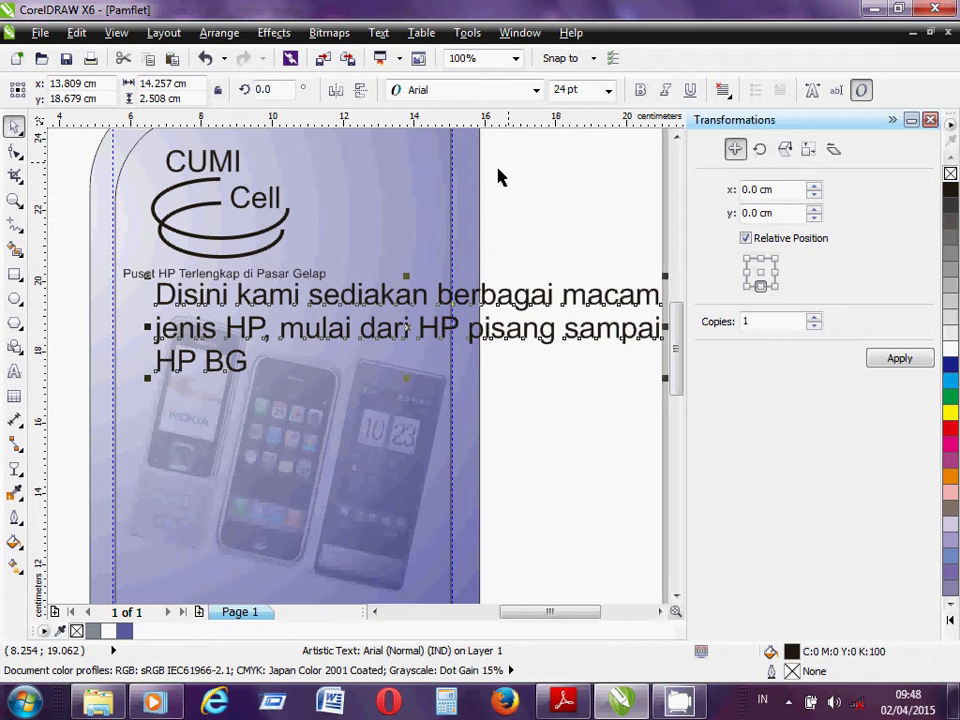
click(722, 90)
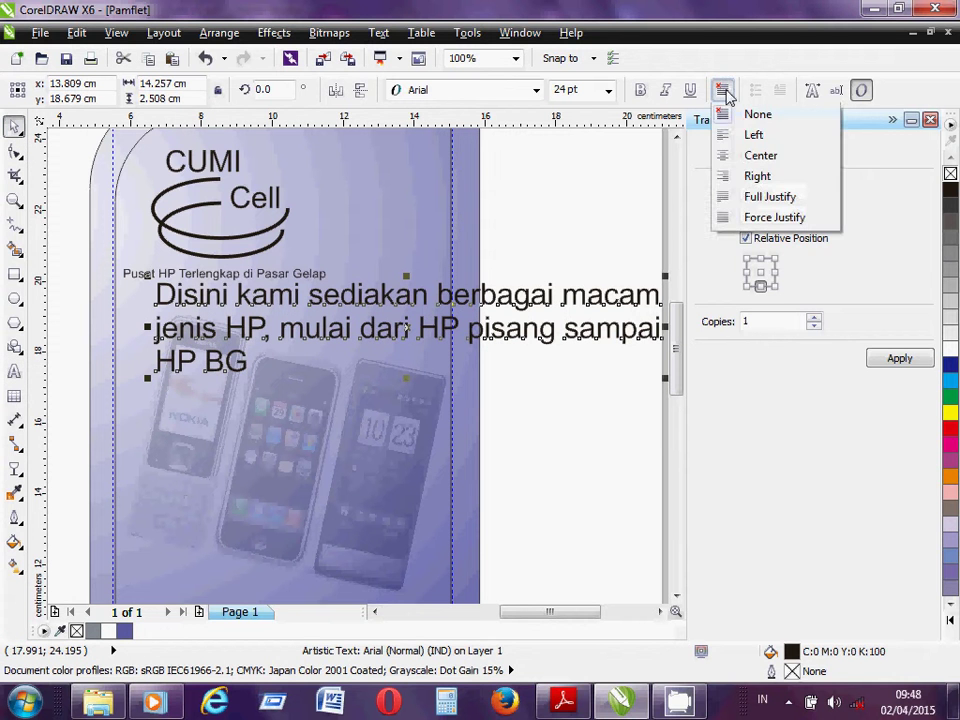
click(757, 156)
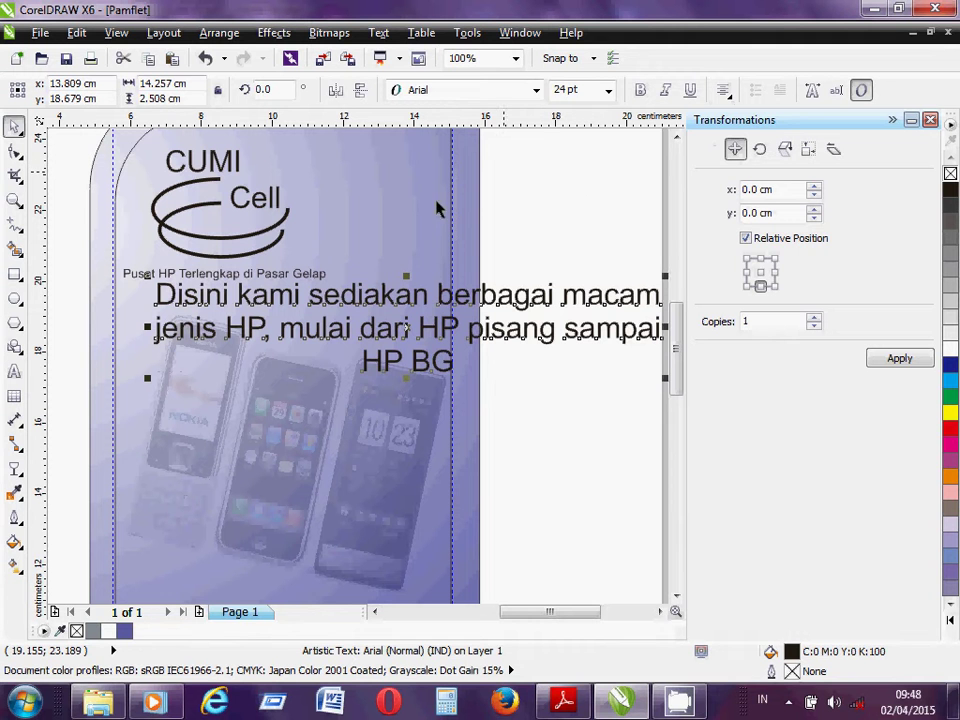
click(608, 90)
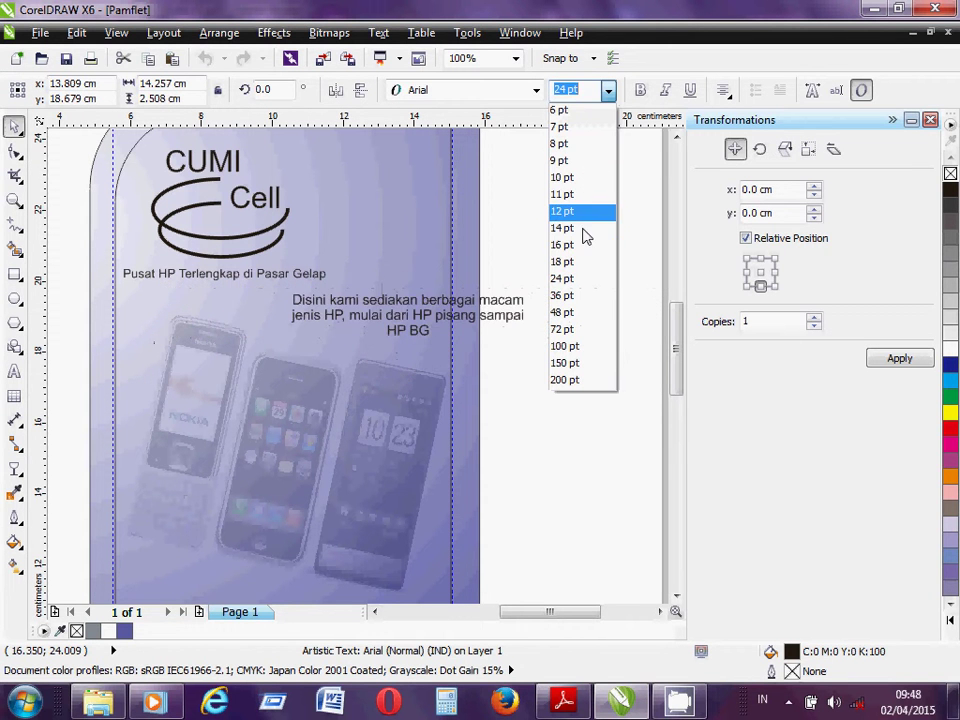
click(584, 249)
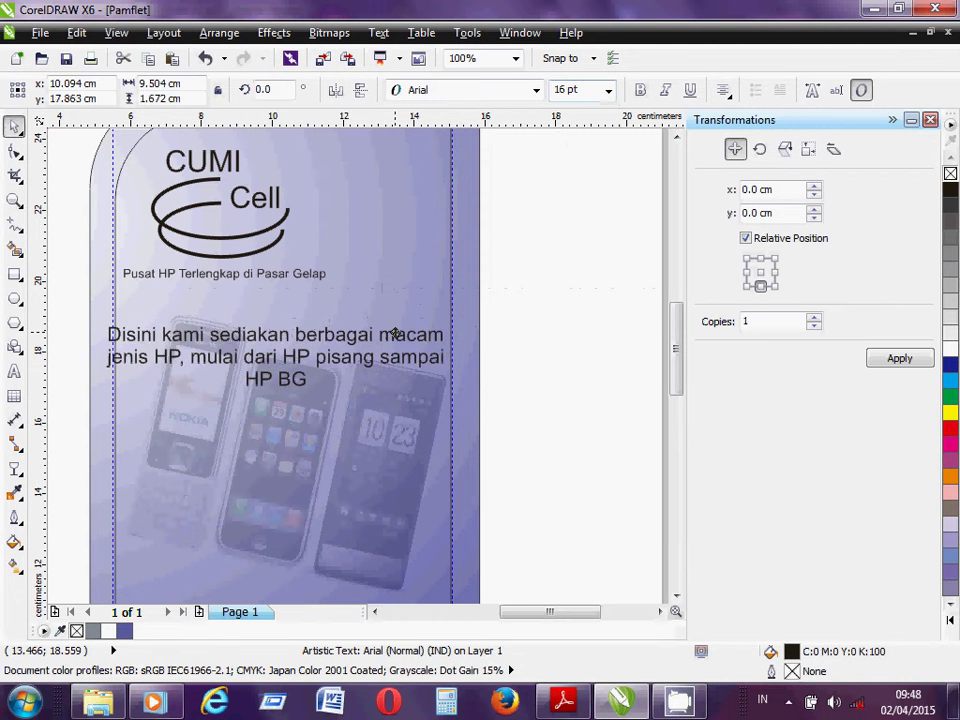
click(608, 90)
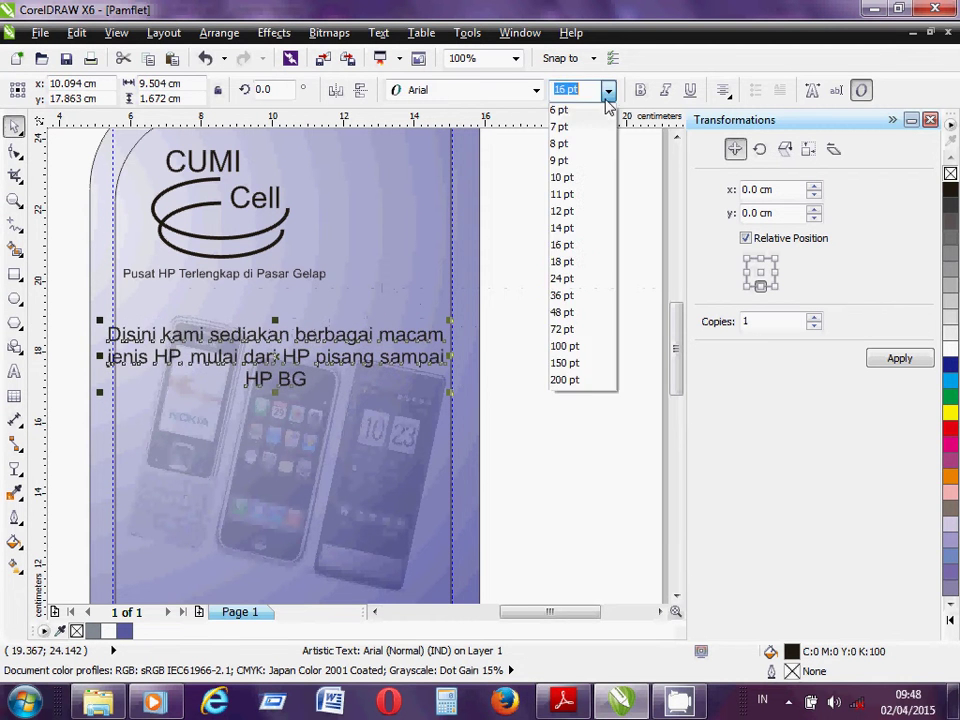
click(590, 228)
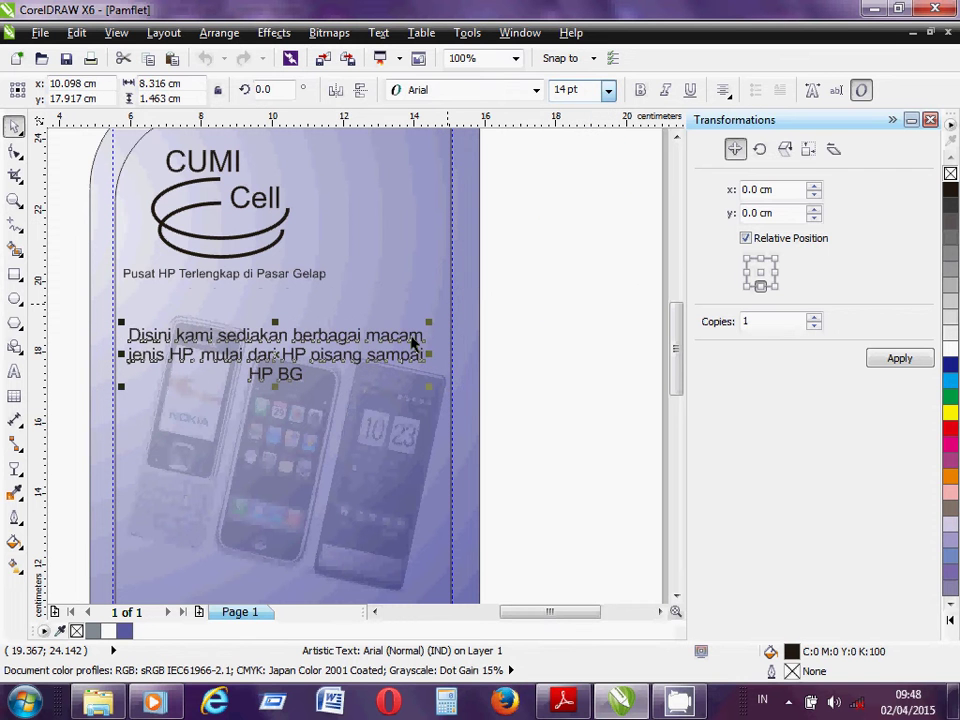
Move the text block up beneath the tagline and make it bold with a green fill.
drag(409, 336, 413, 311)
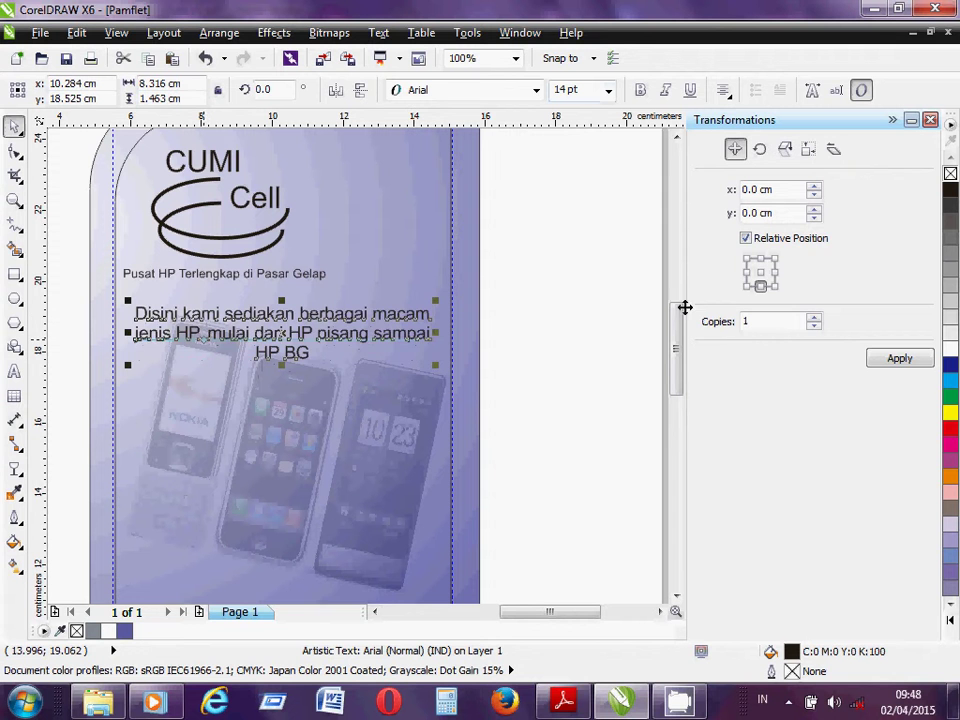
click(950, 397)
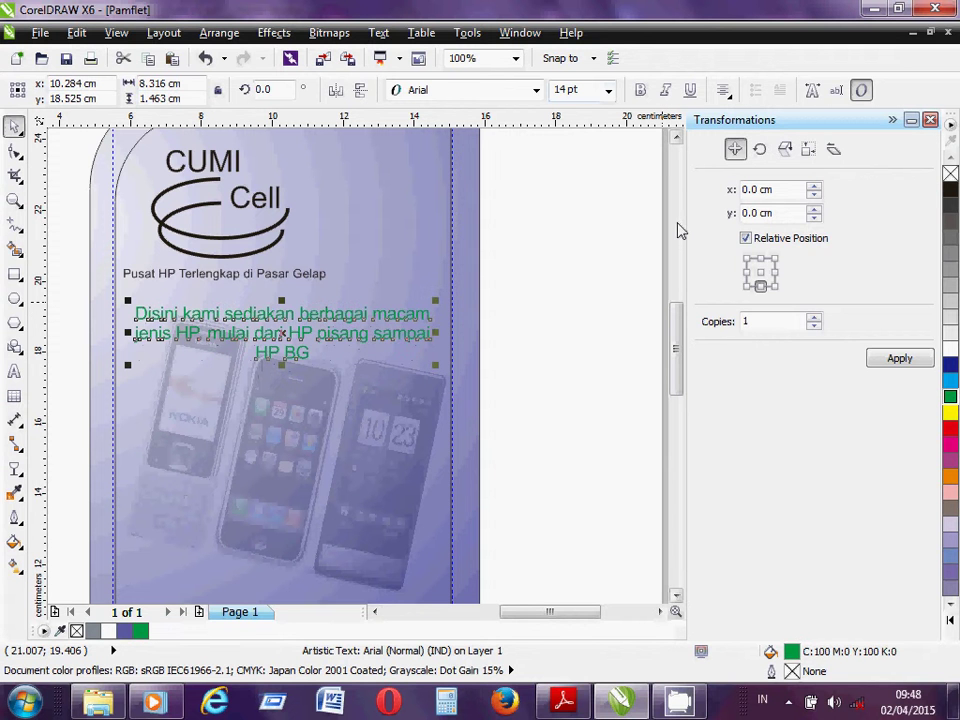
click(641, 89)
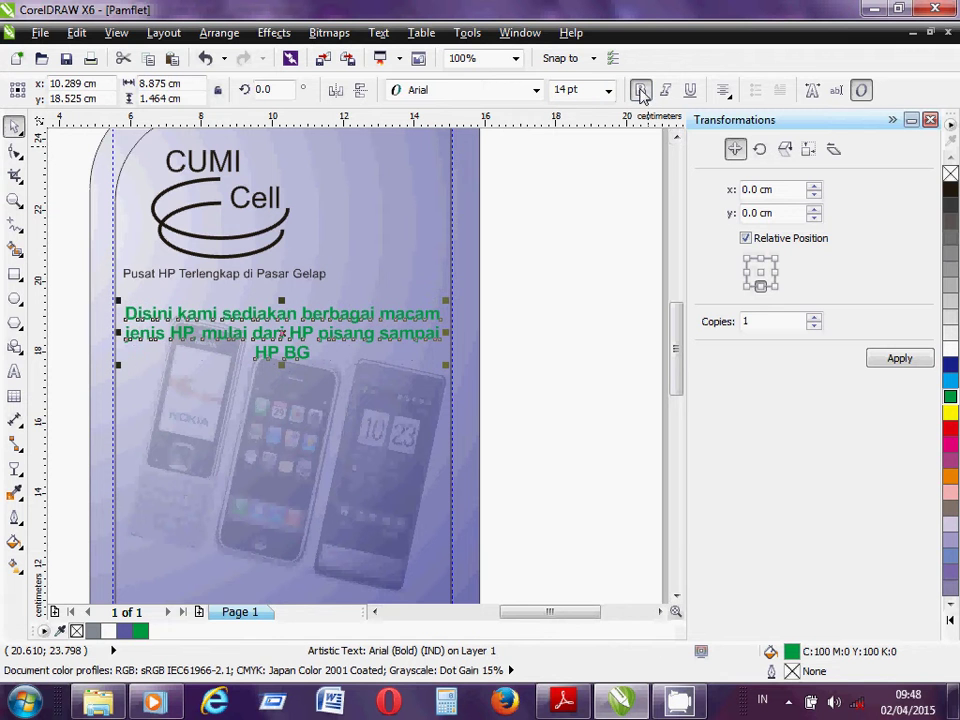
click(598, 261)
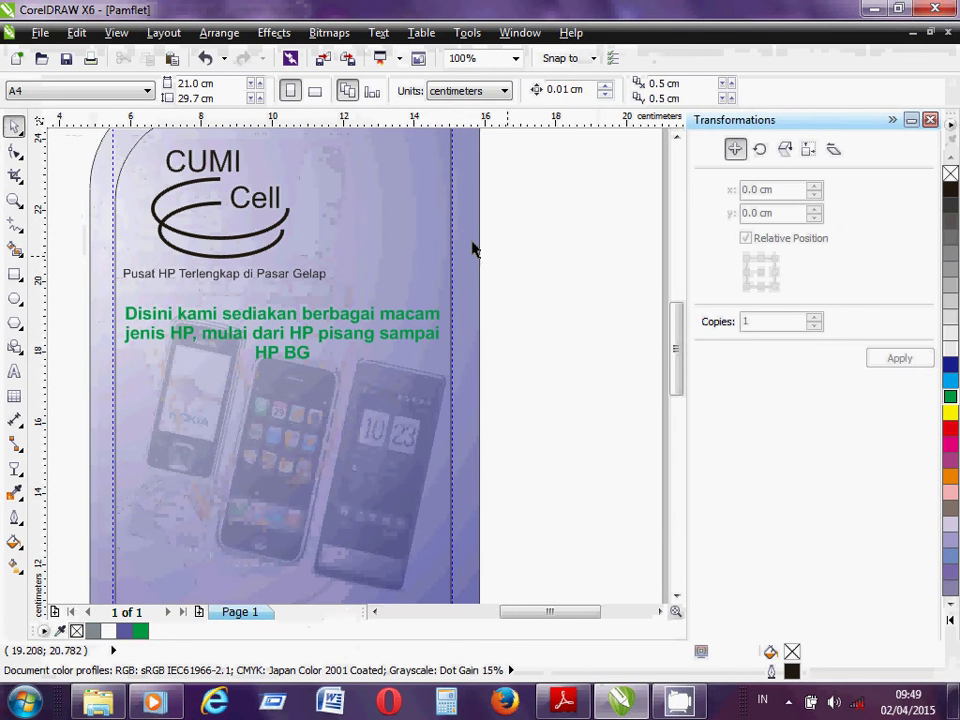
Start a new artistic text object below the green text block, over the faded phone picture.
click(474, 248)
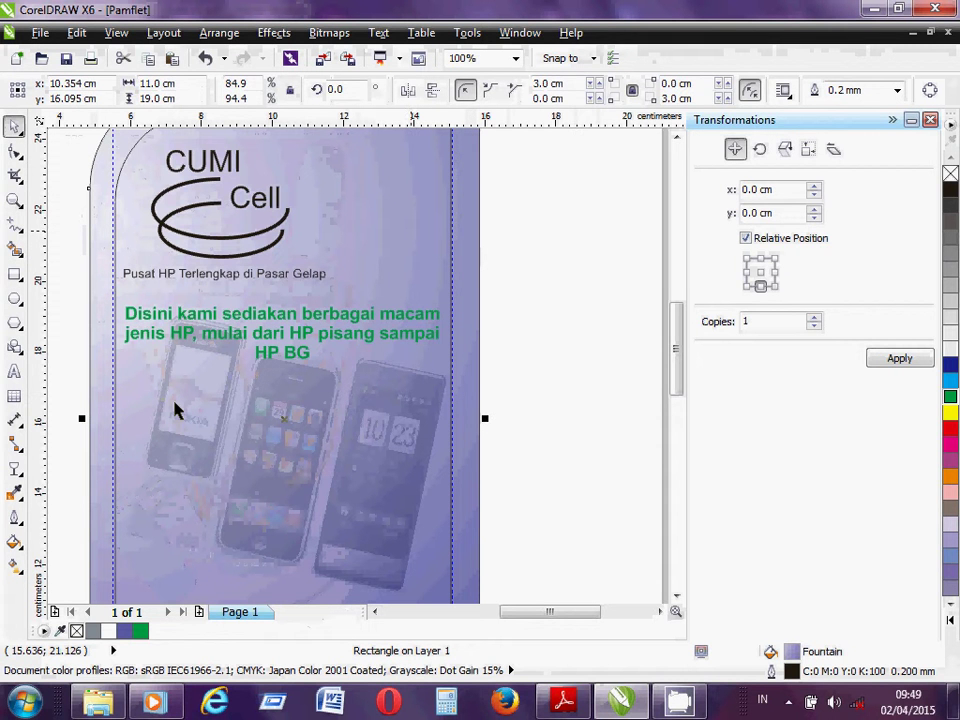
click(676, 597)
click(676, 597)
click(676, 597)
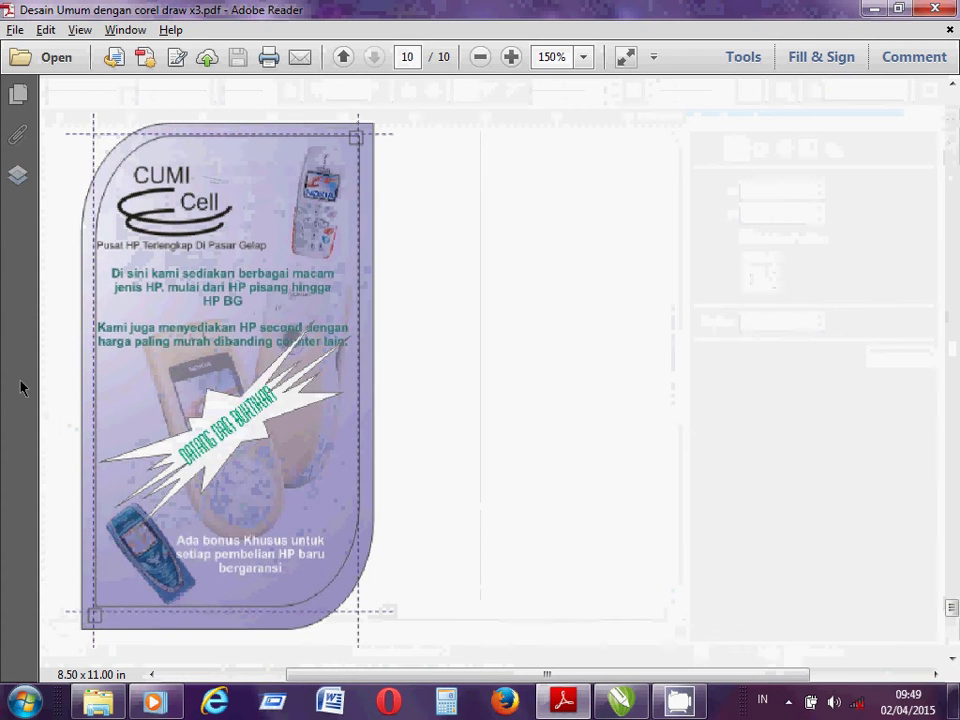
key(alt+Tab)
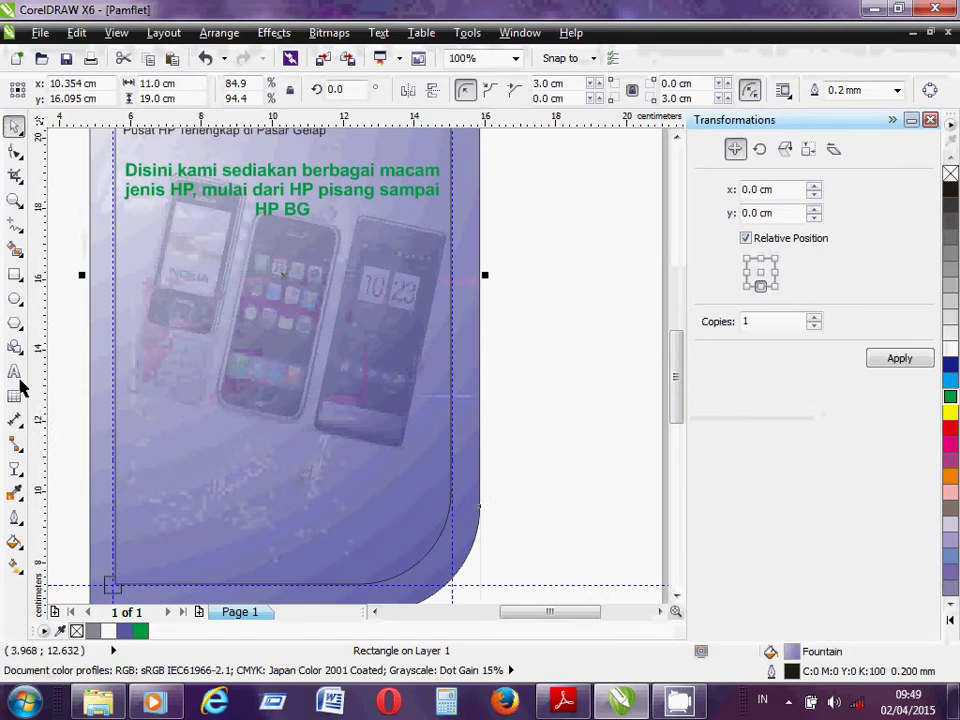
click(165, 267)
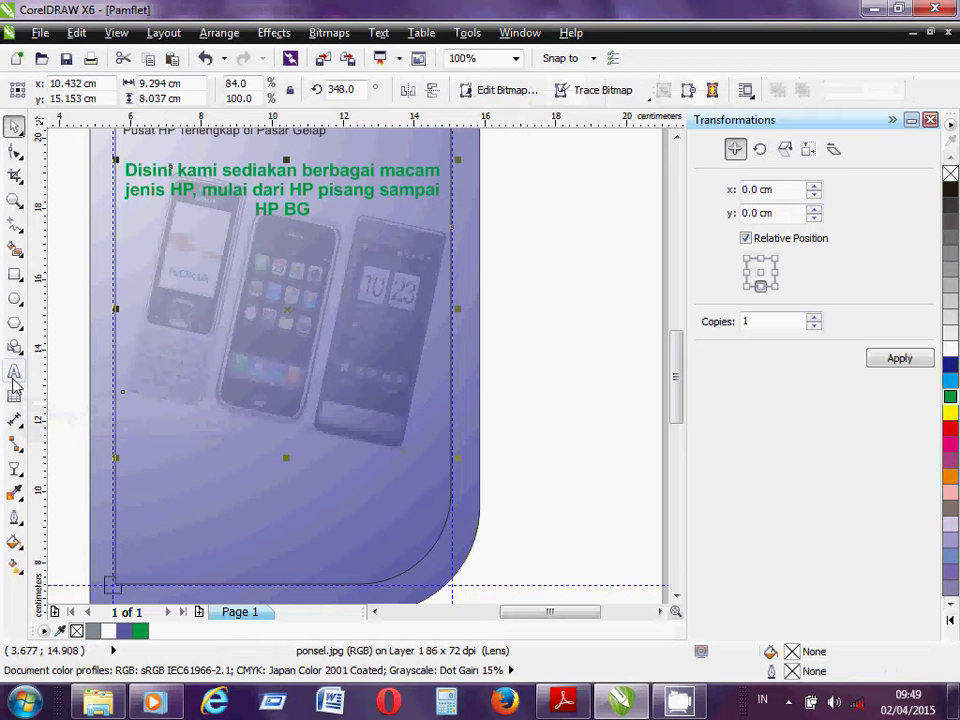
click(14, 372)
click(163, 258)
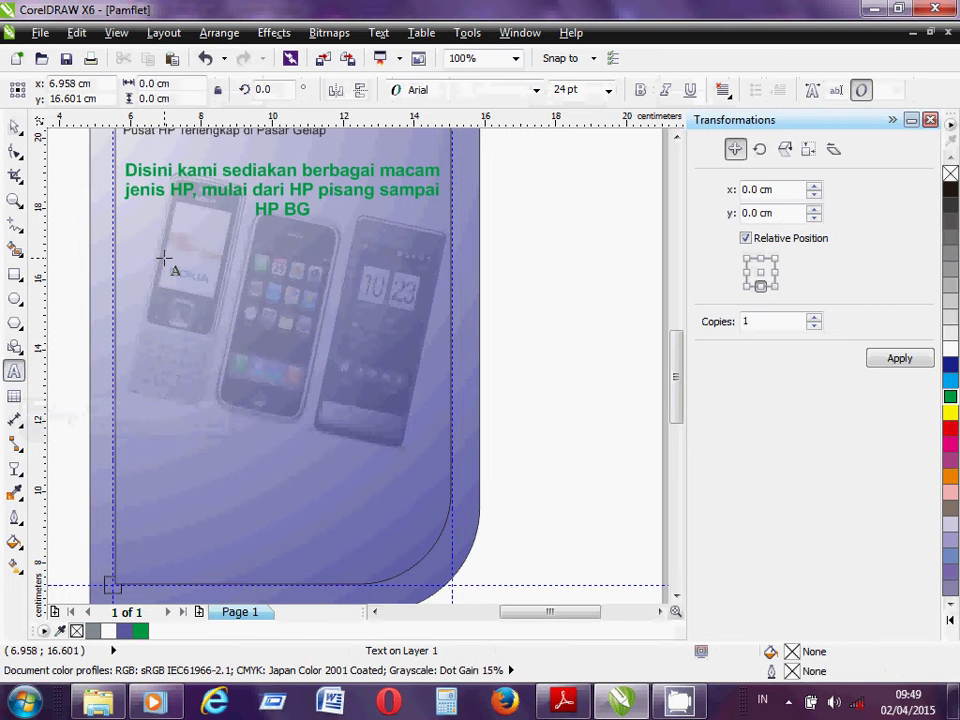
text(jAN===)
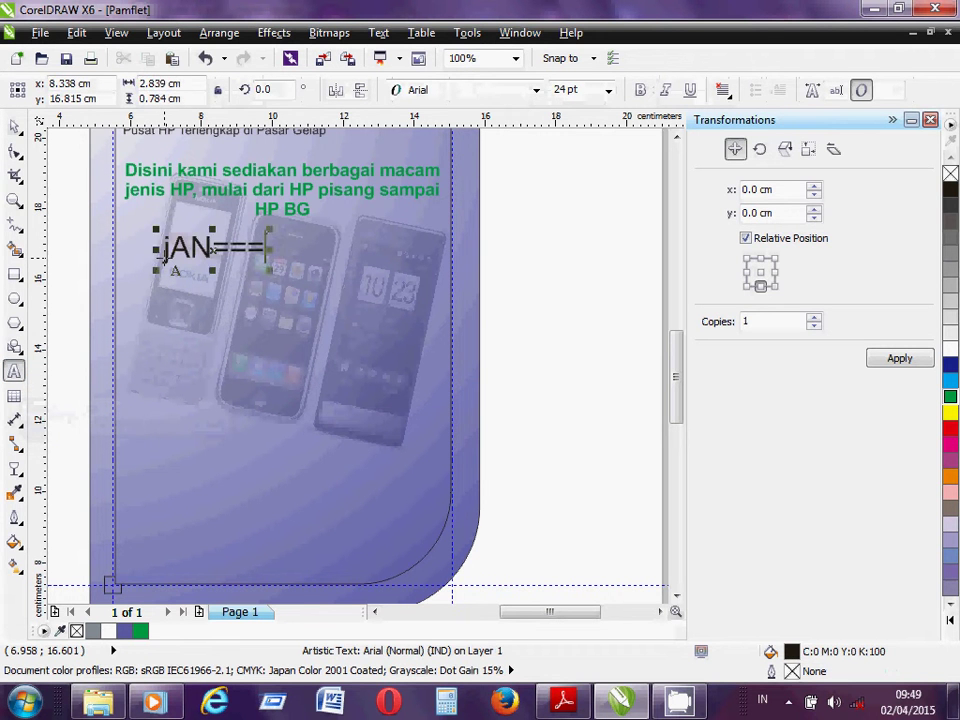
key(BackSpace)
key(BackSpace)
key(BackSpace)
key(BackSpace)
key(BackSpace)
key(BackSpace)
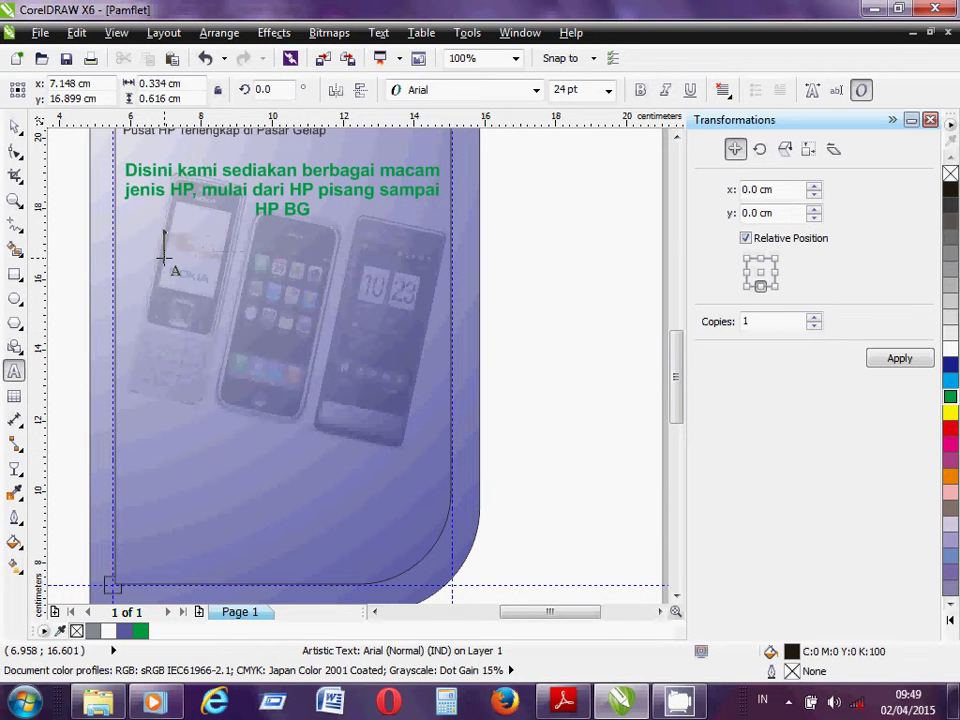
Enter "Kami juga menyediakan HP second dengan" as the first line of the new artistic text.
text(Kami )
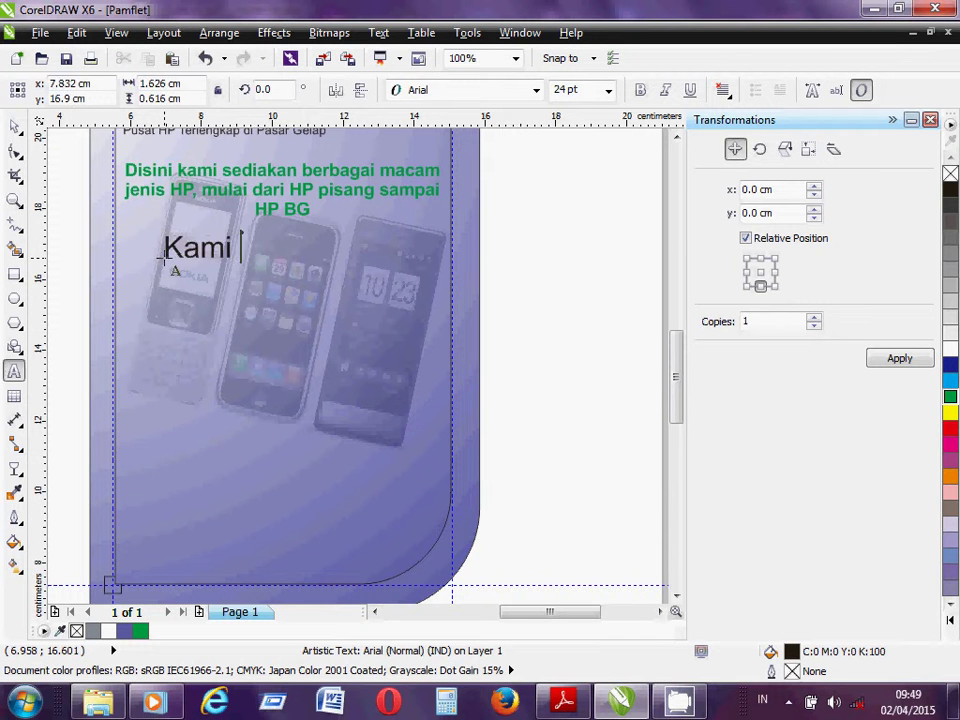
text(juga menye)
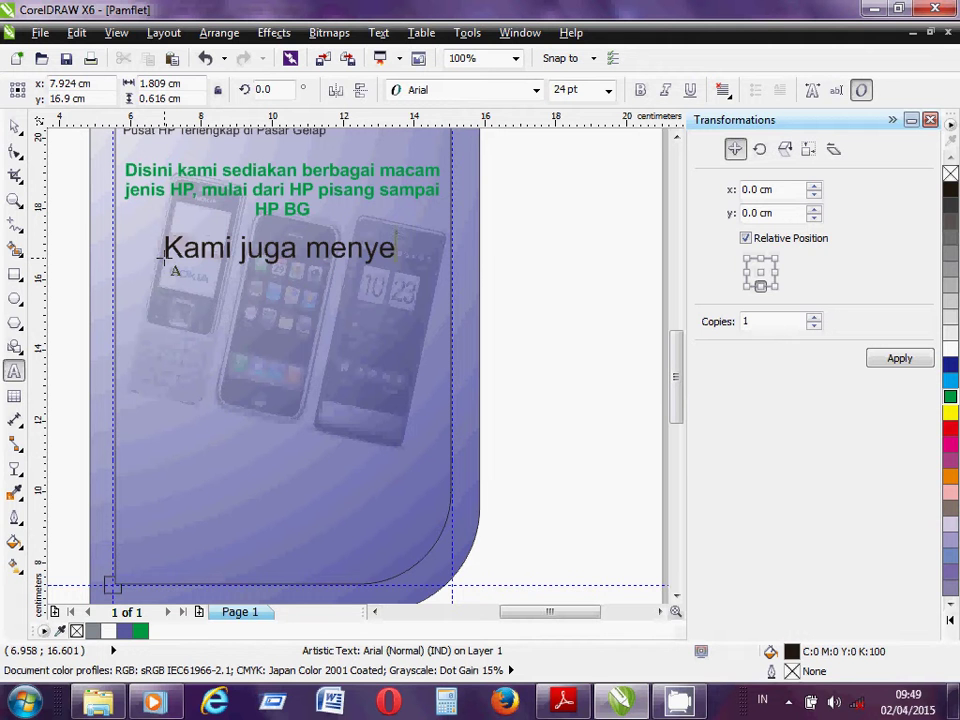
text(diakan HP se)
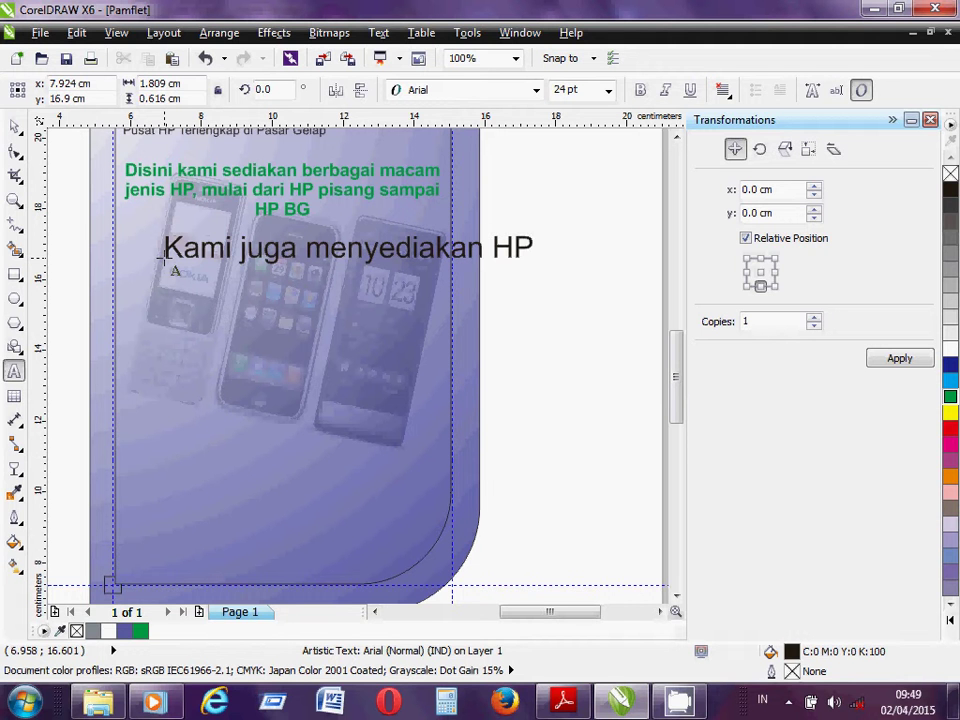
text(cond)
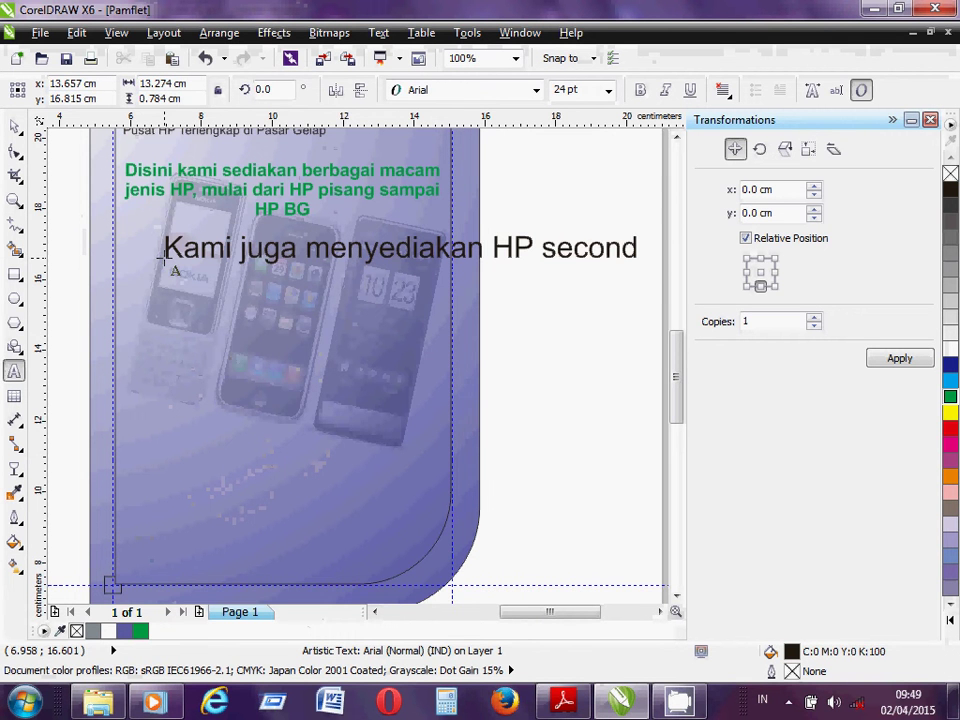
text(dengan)
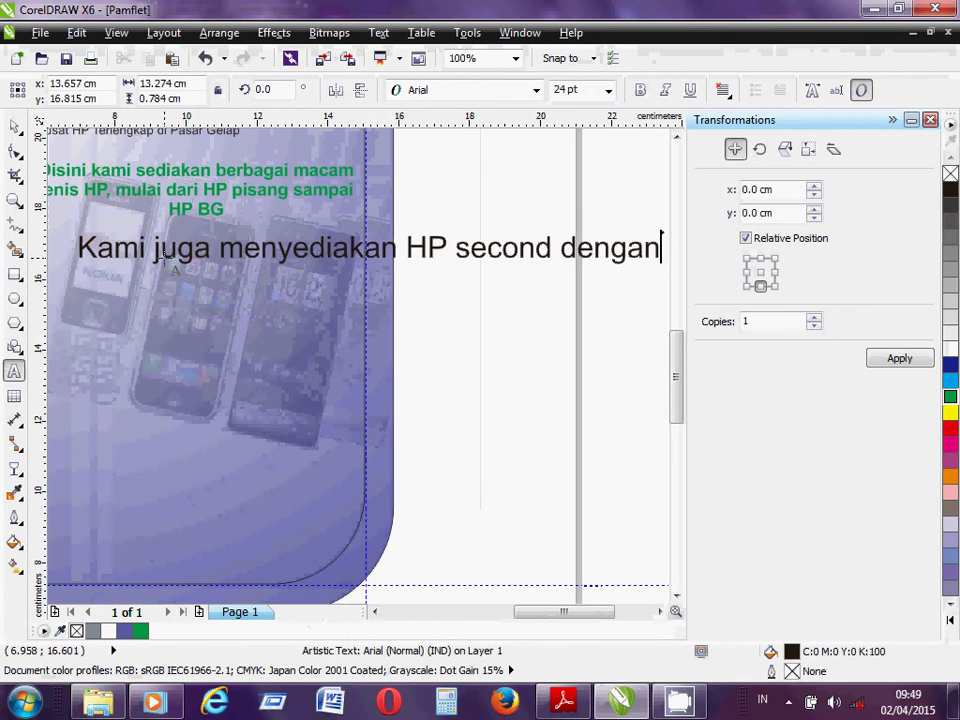
Add a second line reading "harga murah dibandingkan dengan counter lain" to the artistic text.
text(H)
key(BackSpace)
text(harga murah)
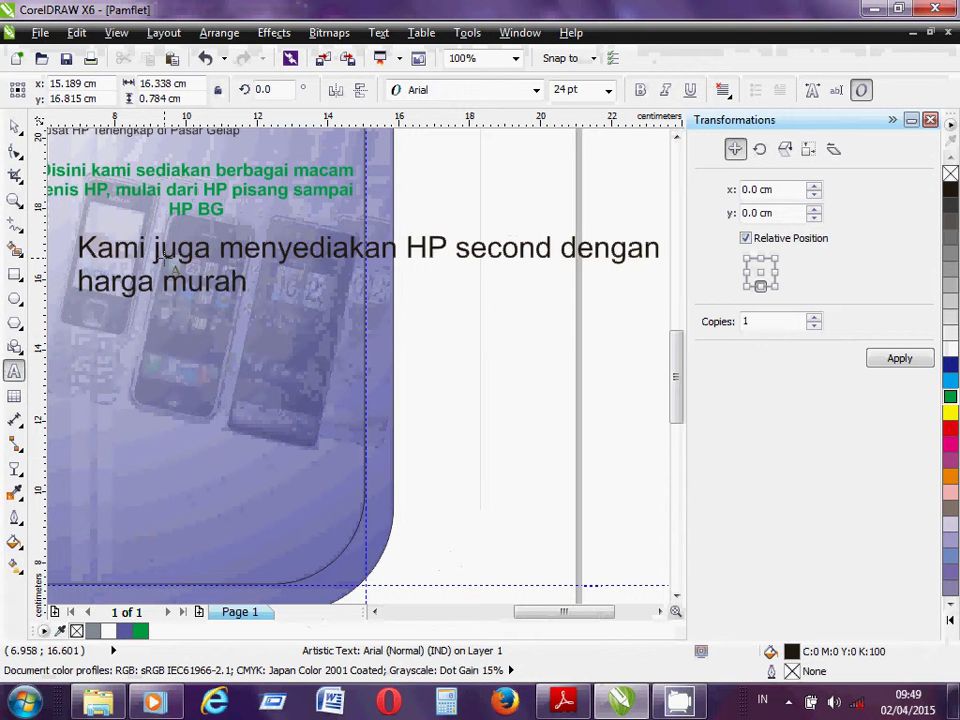
text( diband)
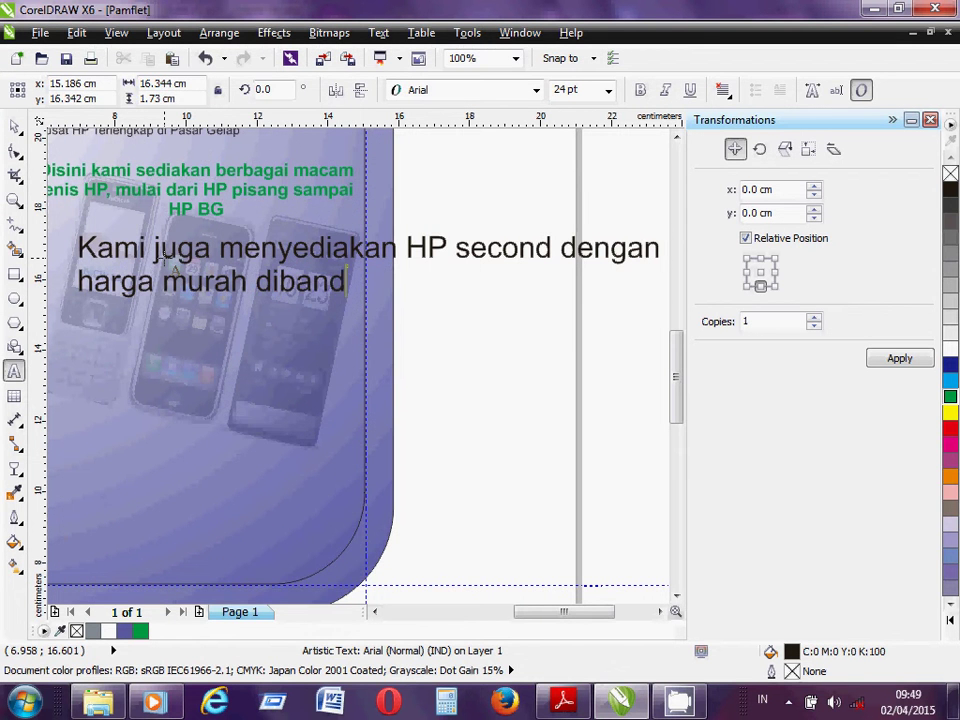
text(ingkan dengan coun)
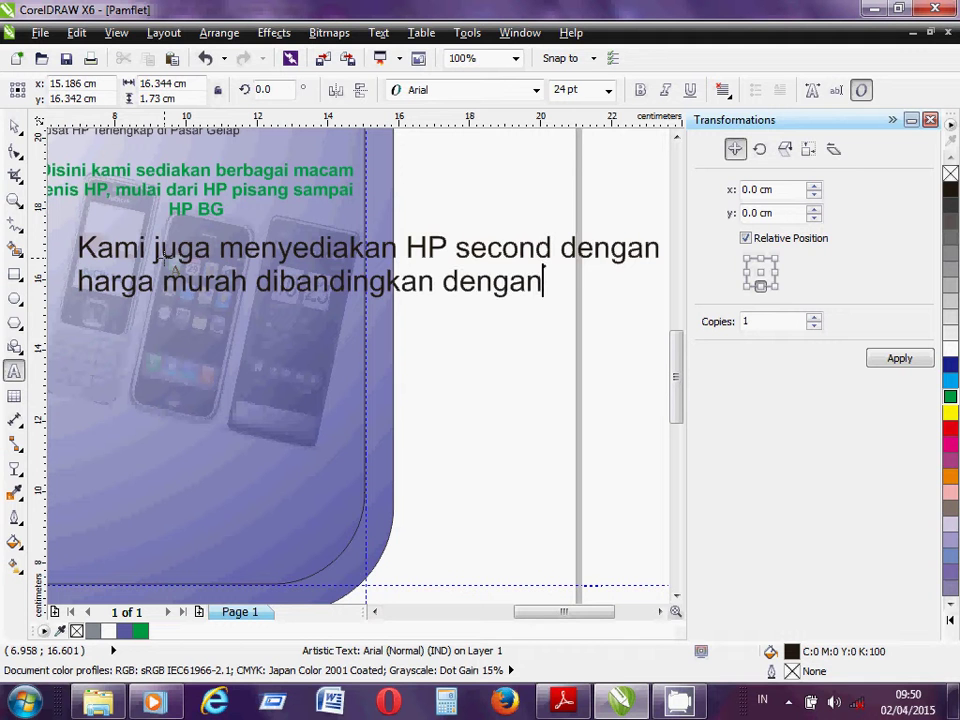
text(ter lain)
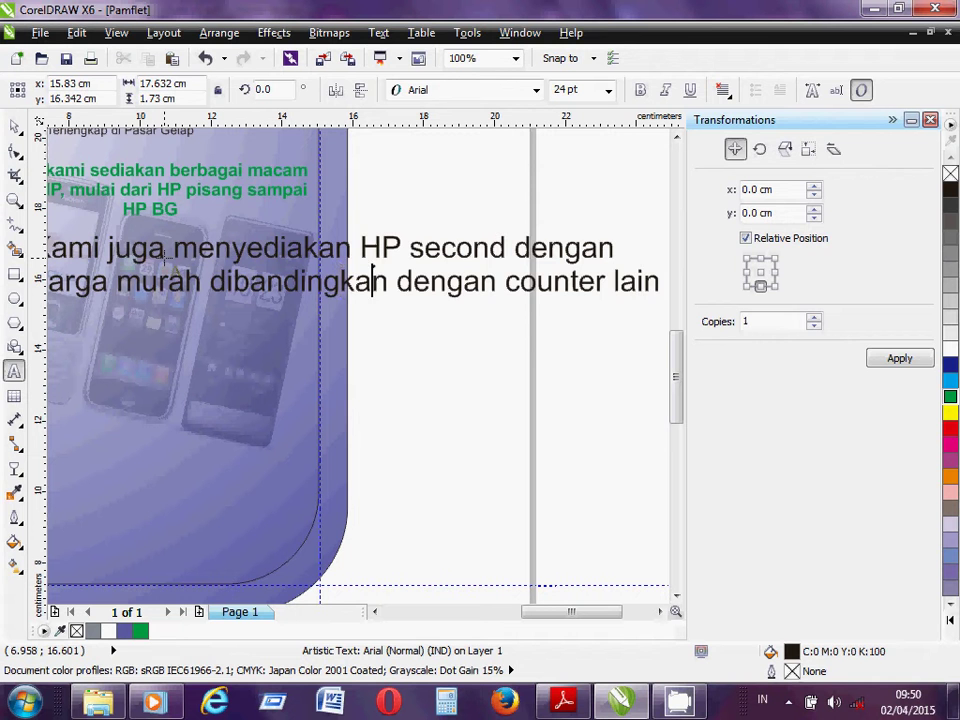
Shorten "dibandingkan dengan" to "dibanding" in the second line and insert "paling" before "murah".
click(389, 281)
key(BackSpace)
key(BackSpace)
key(BackSpace)
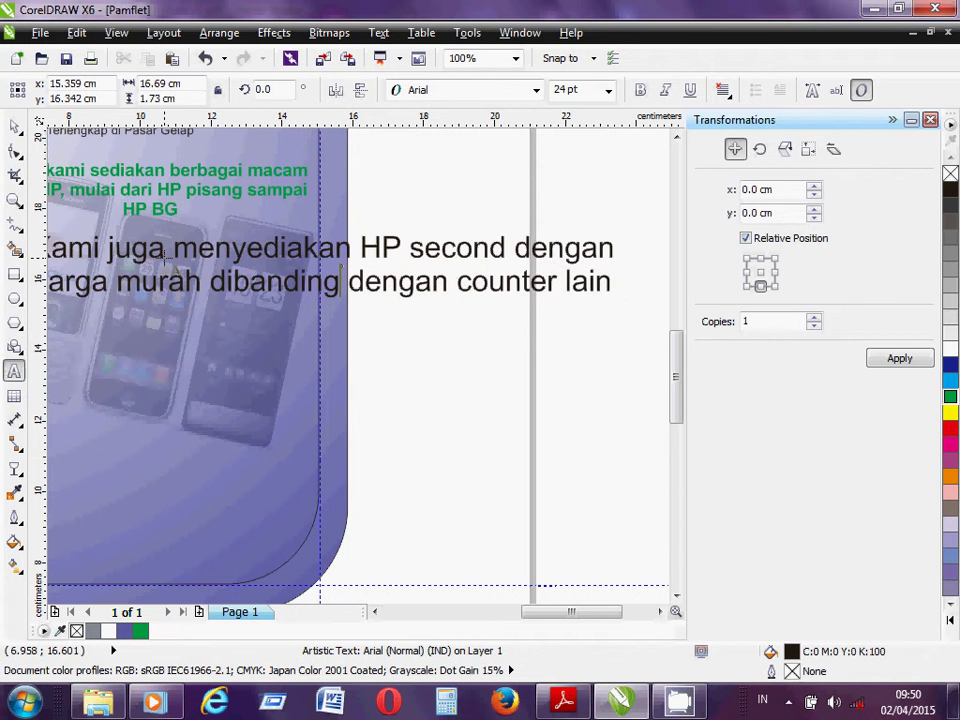
key(Delete)
key(Delete)
key(Delete)
key(Delete)
key(Delete)
key(Delete)
key(Delete)
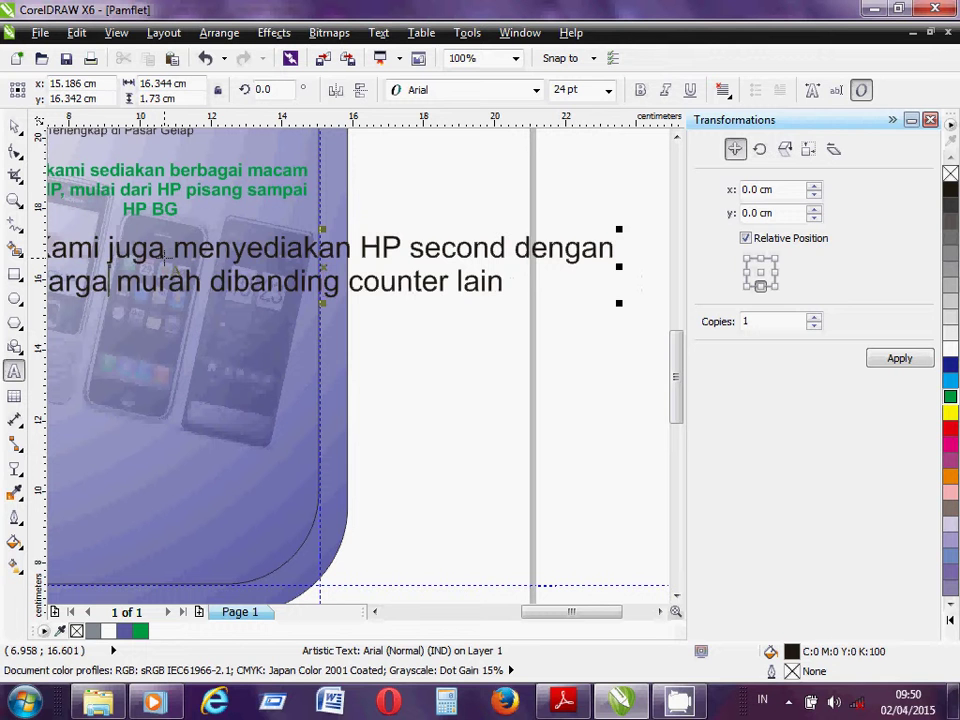
text(paling)
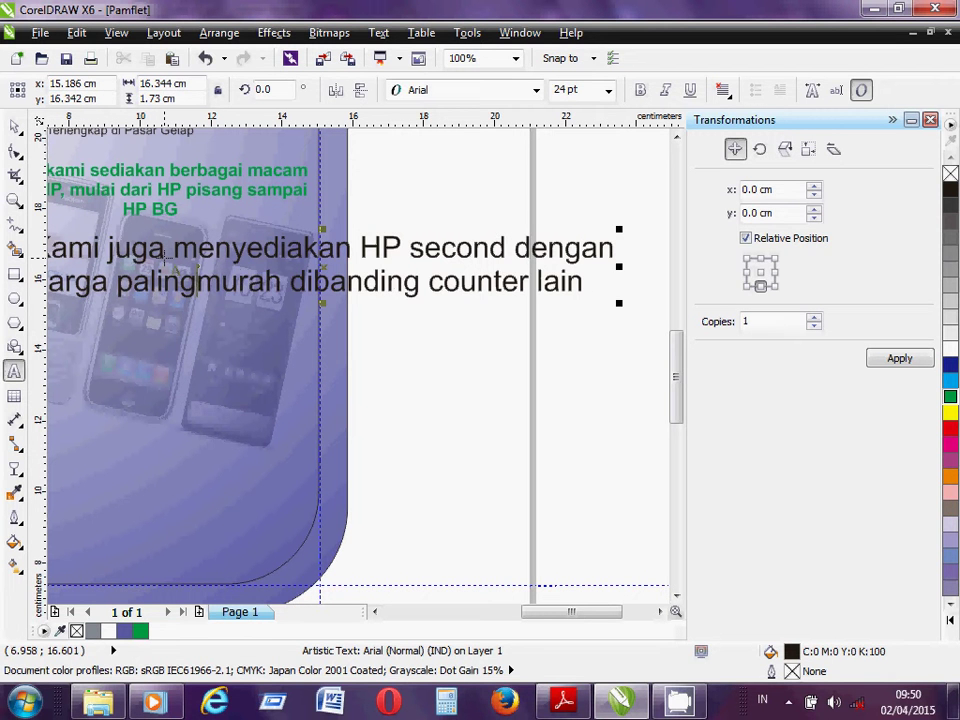
Format the new two-line text as 14 pt, bold and center-aligned with a green fill.
click(14, 126)
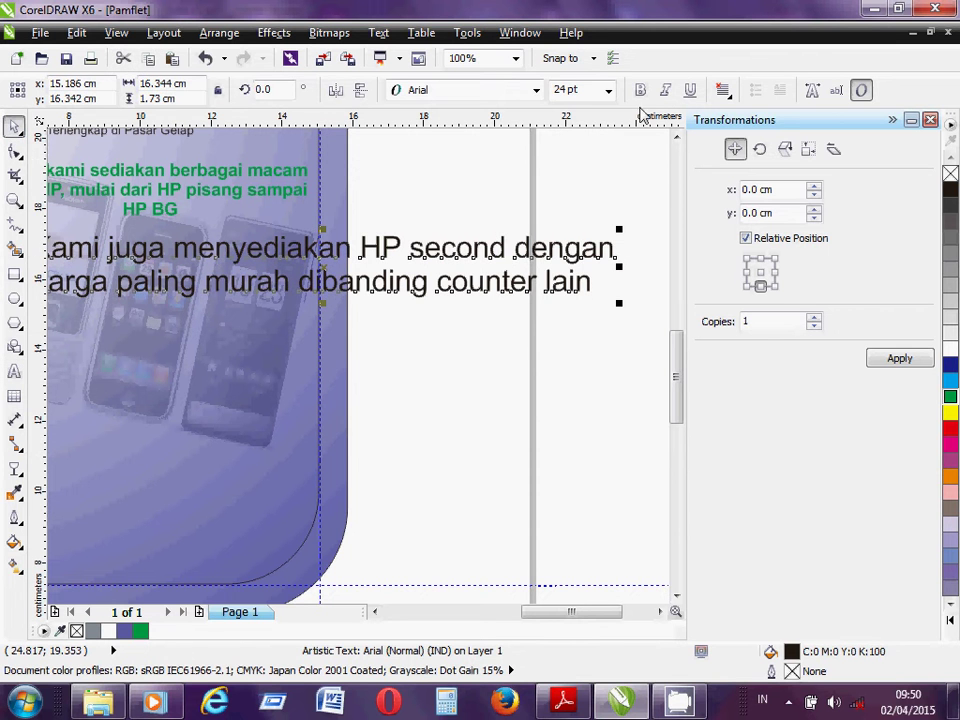
click(608, 90)
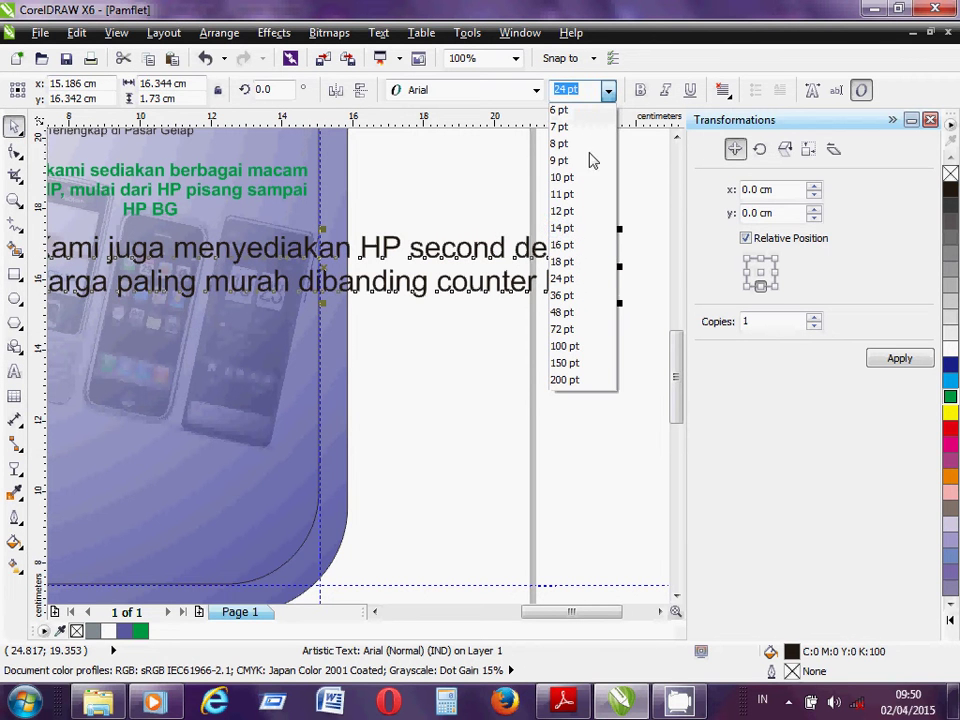
click(572, 228)
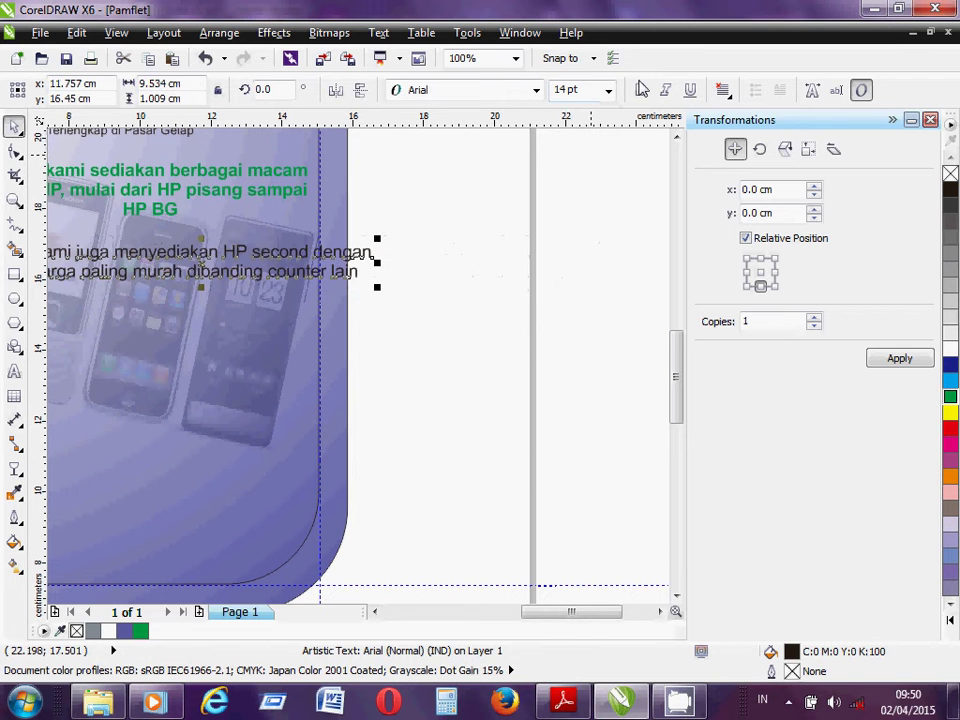
click(640, 90)
click(736, 93)
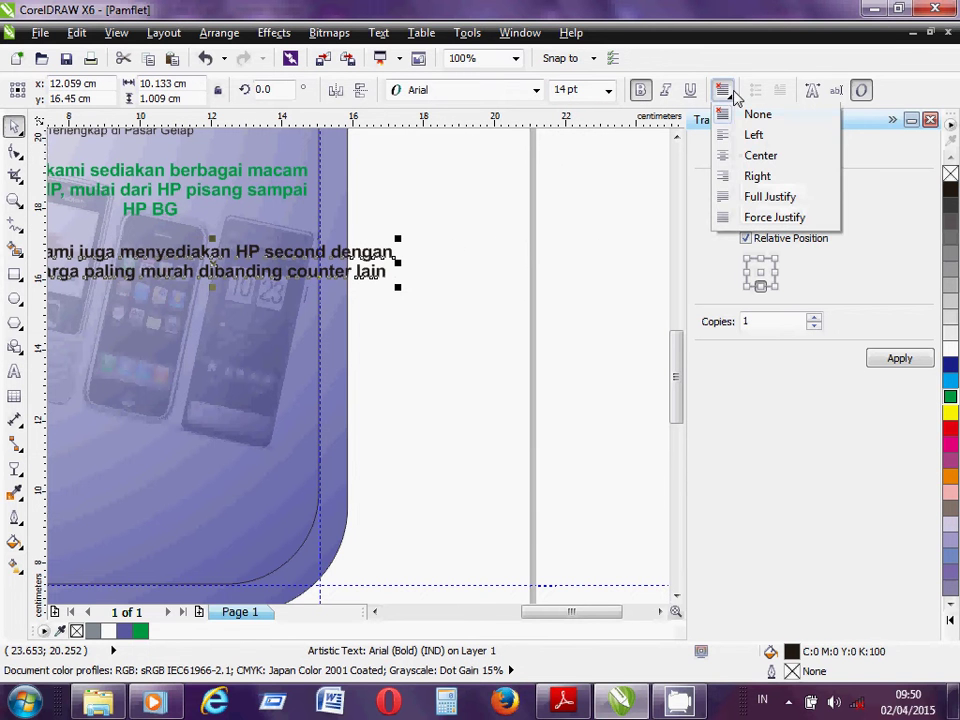
click(741, 154)
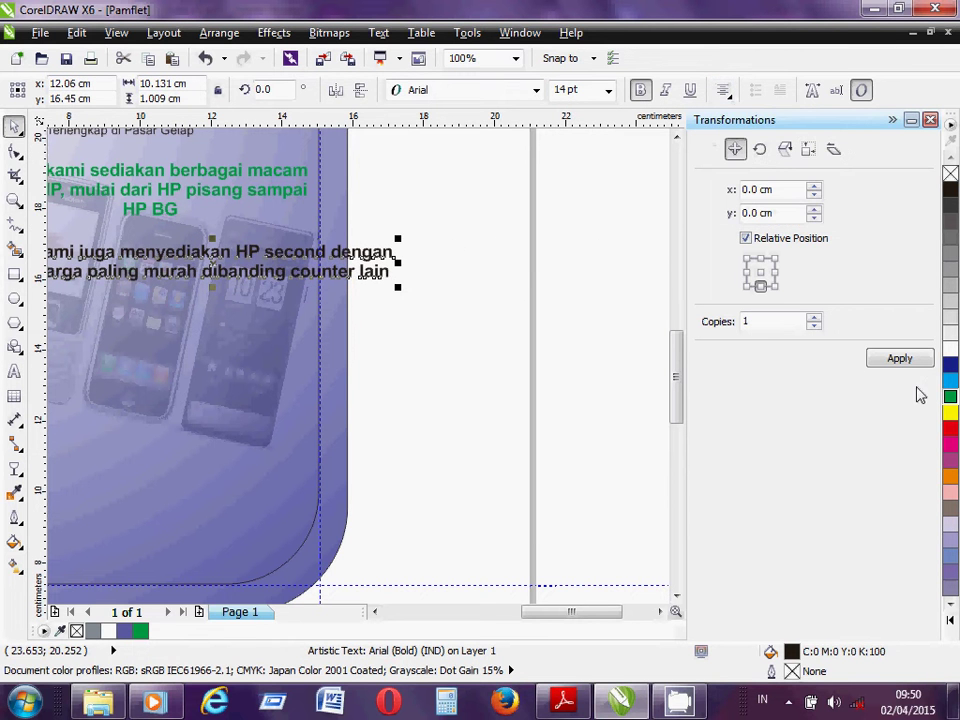
click(950, 397)
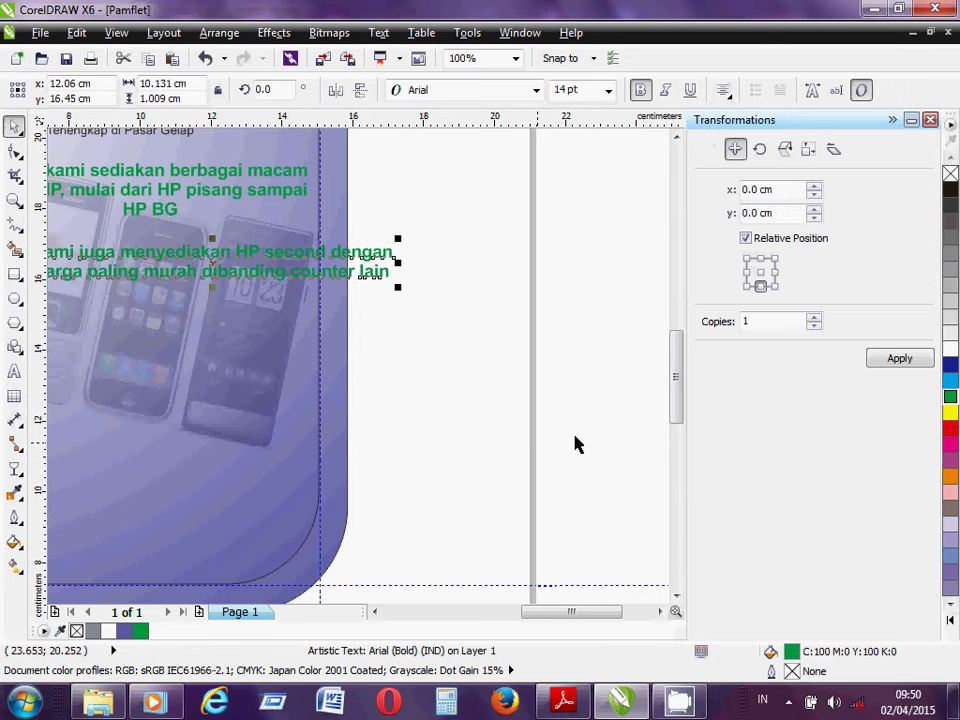
Reduce the two-line text to 12 pt and position it centered just beneath the "HP BG" line inside the flyer frame.
drag(545, 614, 505, 617)
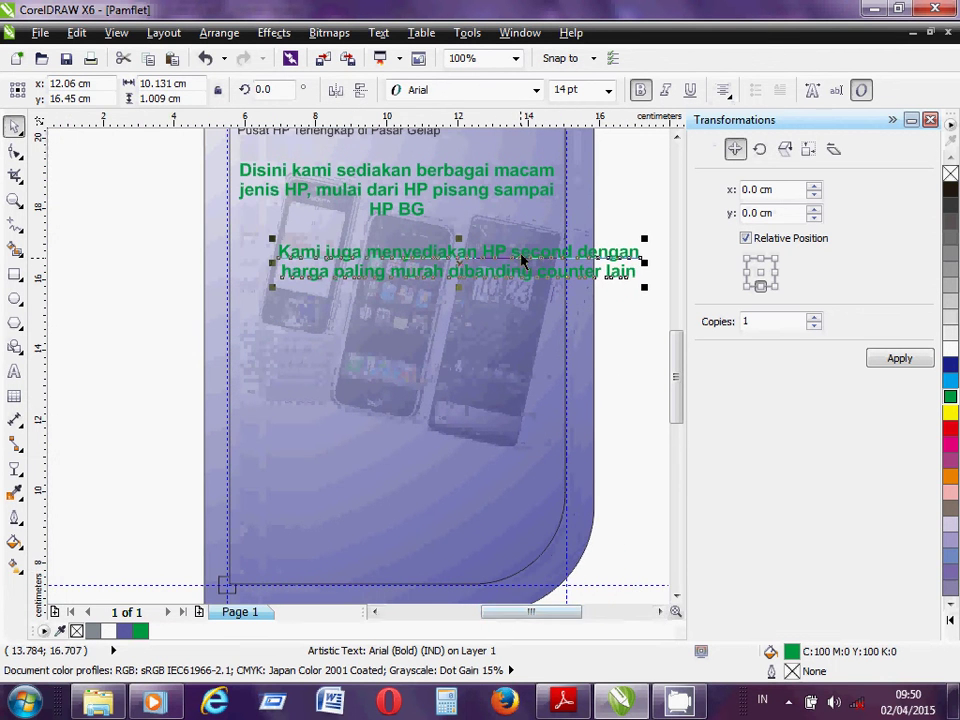
drag(484, 253, 439, 248)
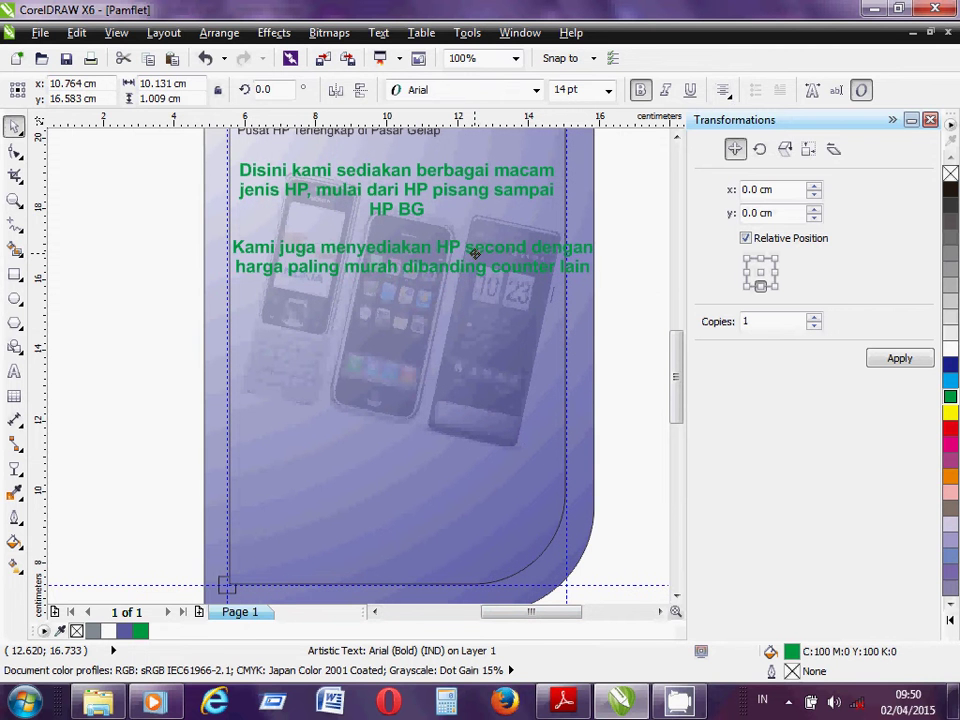
click(608, 90)
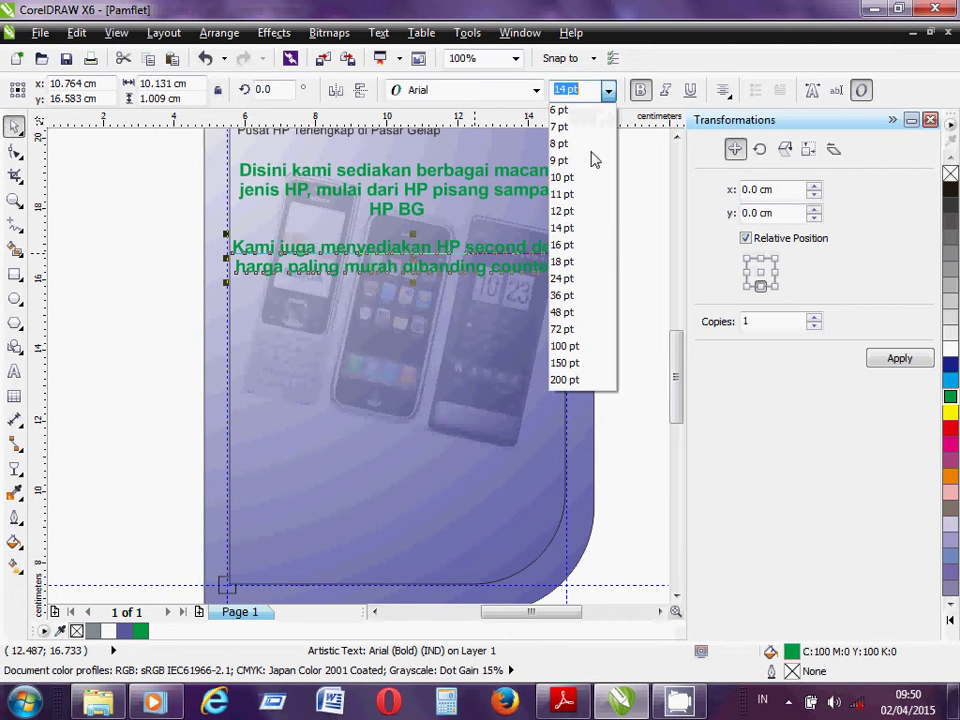
click(563, 211)
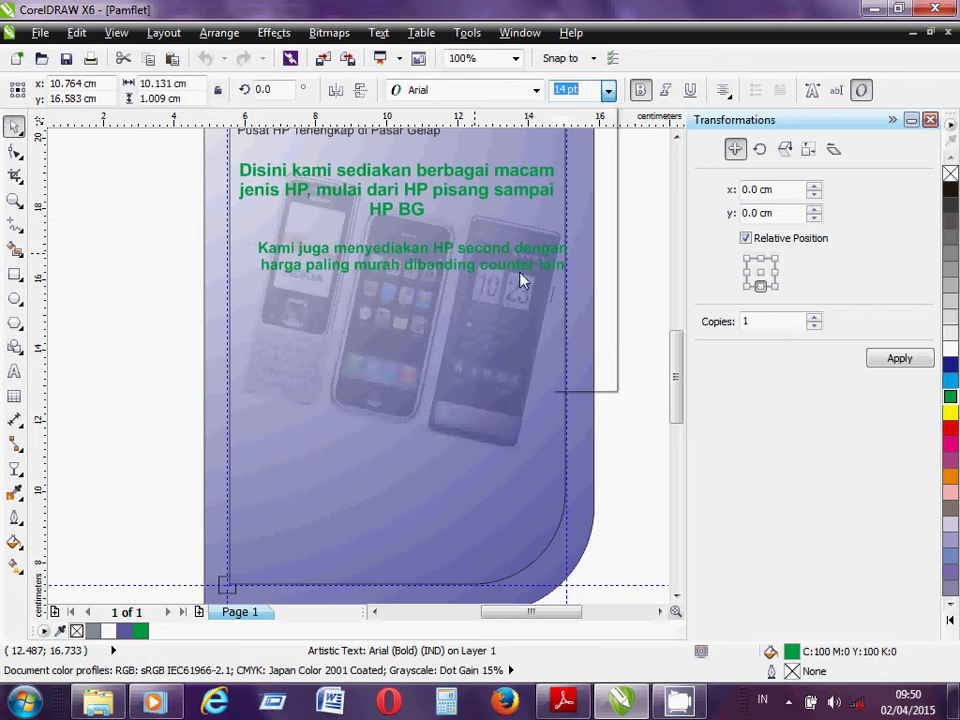
mouse_move(519, 252)
mouse_down()
mouse_move(509, 257)
mouse_move(503, 244)
mouse_up()
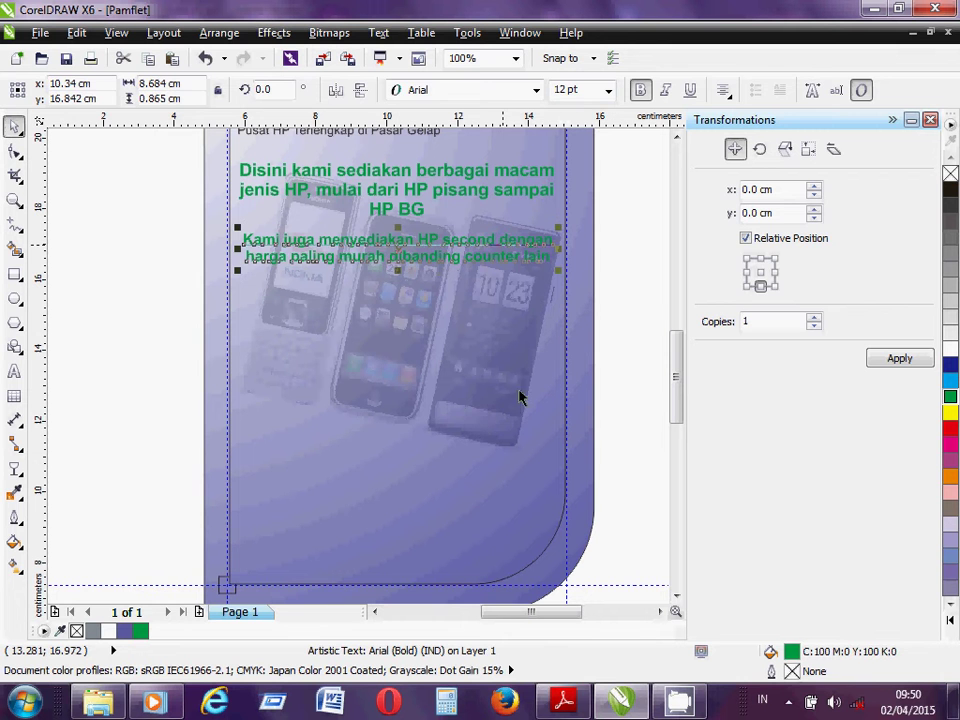
click(640, 343)
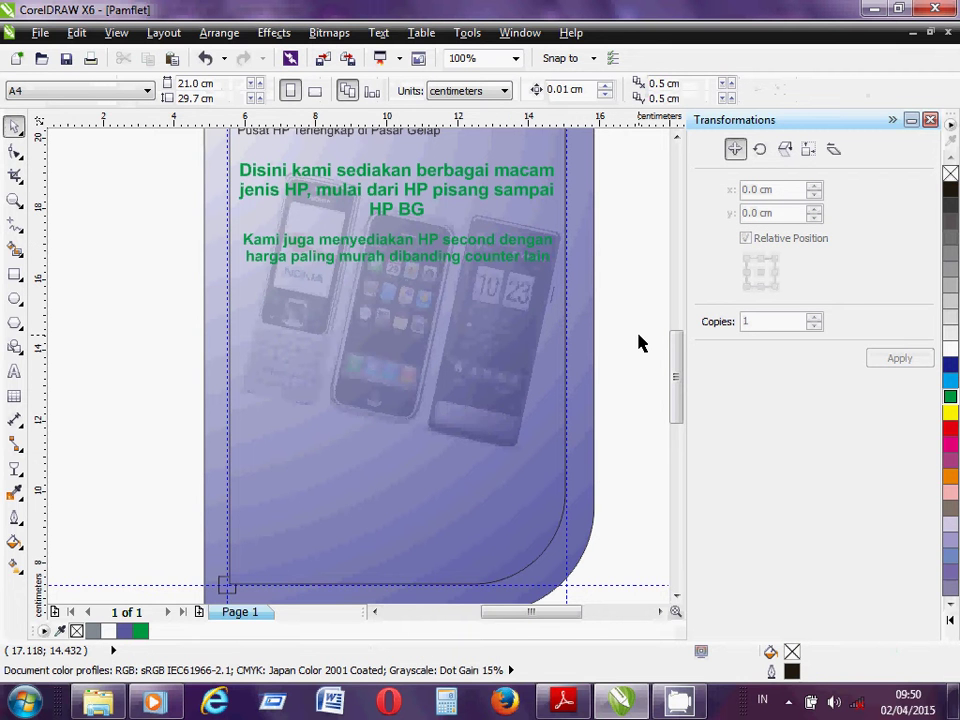
Fade the phone picture further by raising its uniform transparency to 90.
click(477, 399)
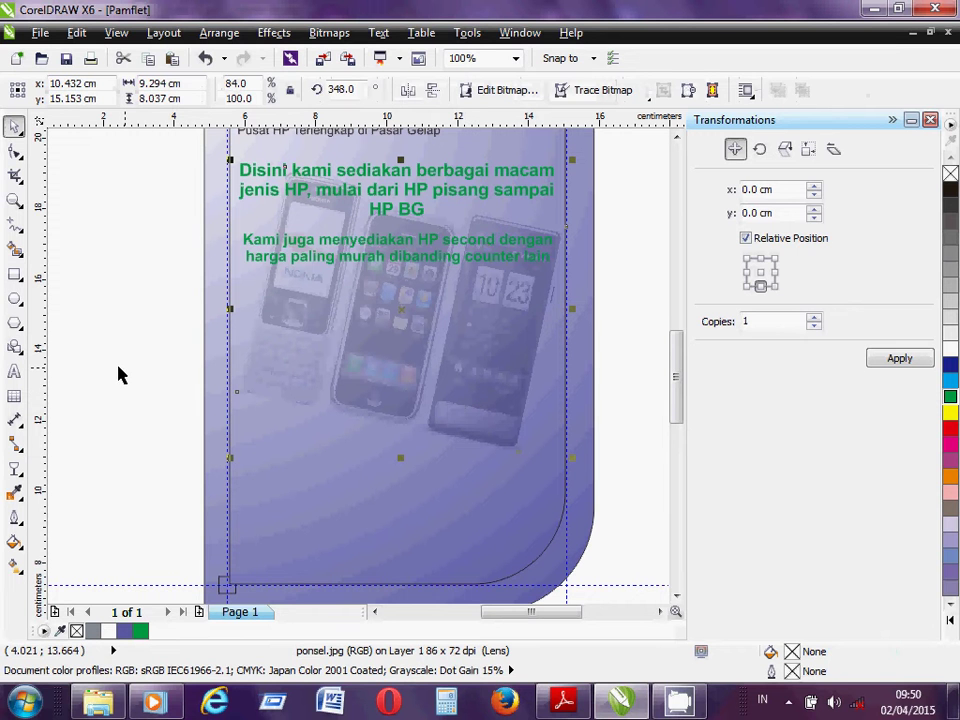
click(15, 467)
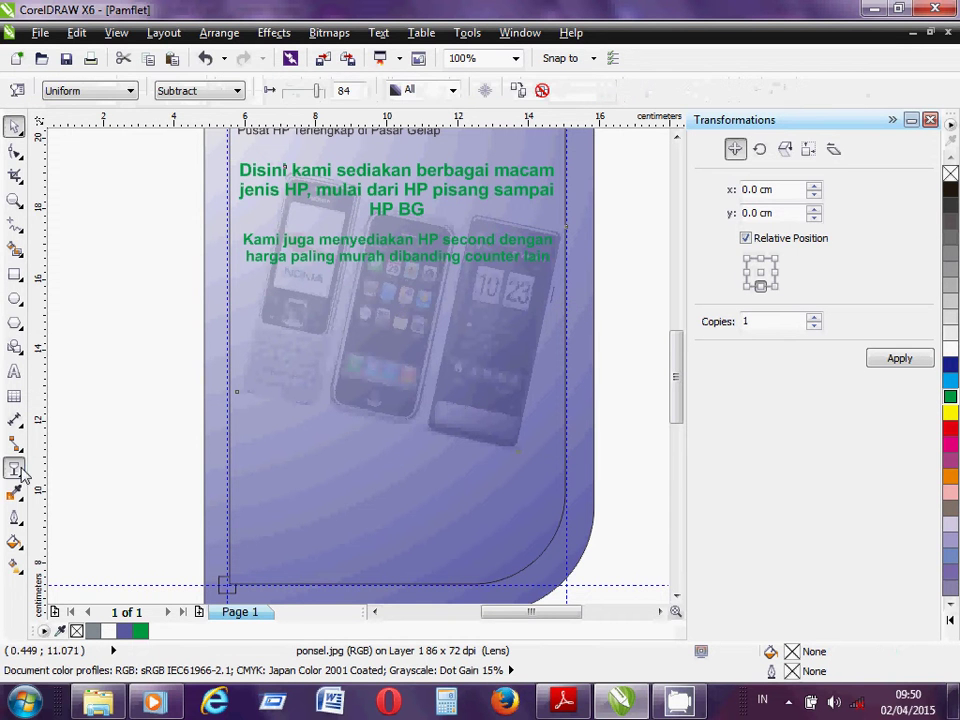
click(320, 93)
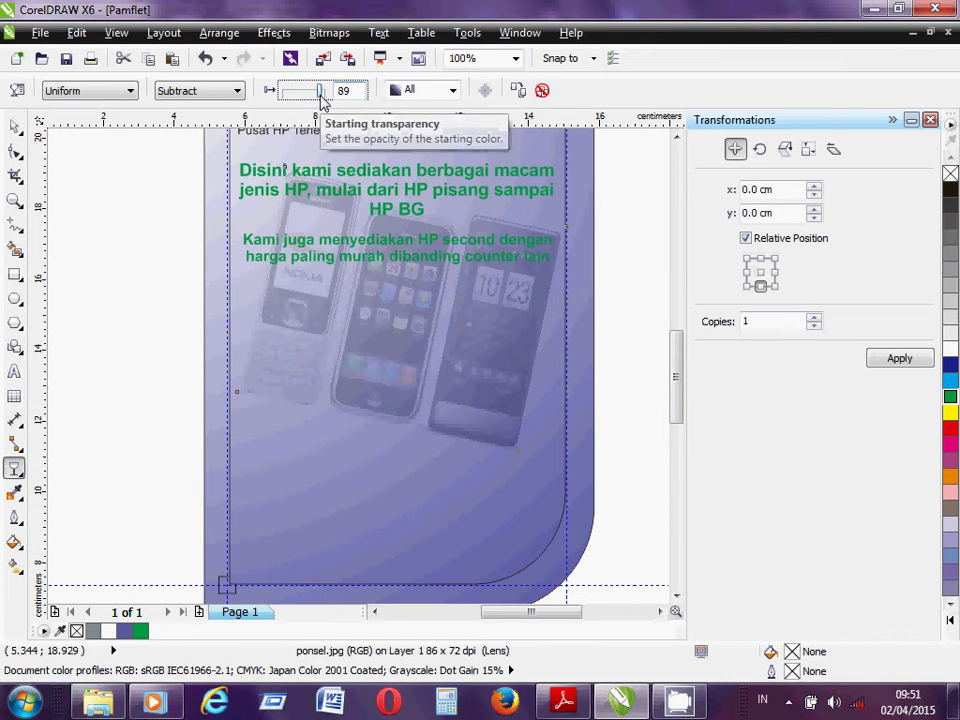
drag(320, 96, 323, 98)
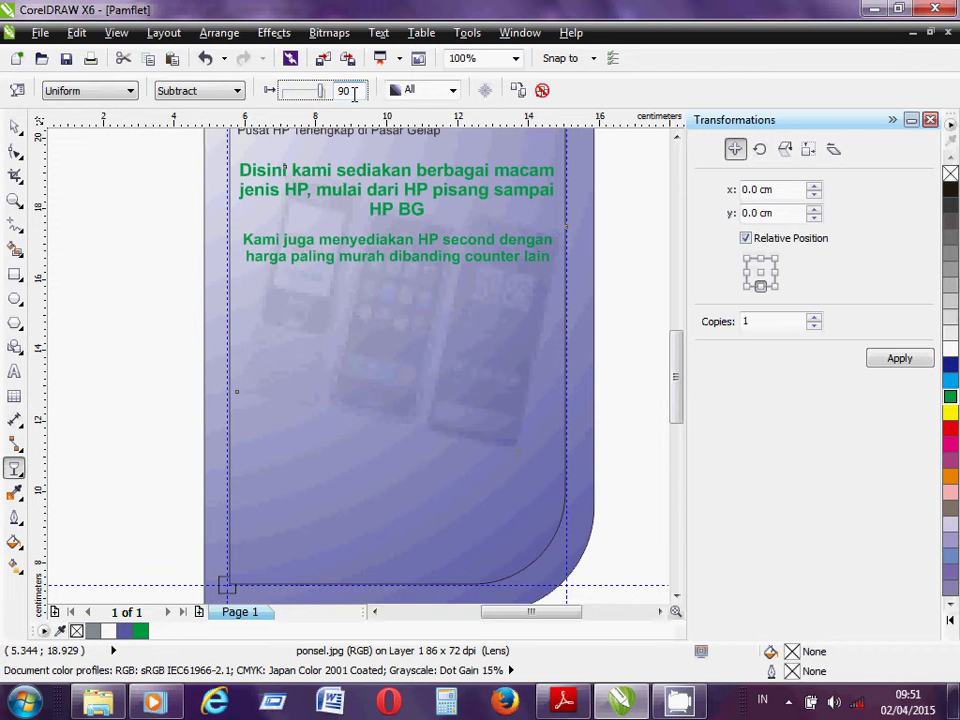
click(15, 126)
click(116, 330)
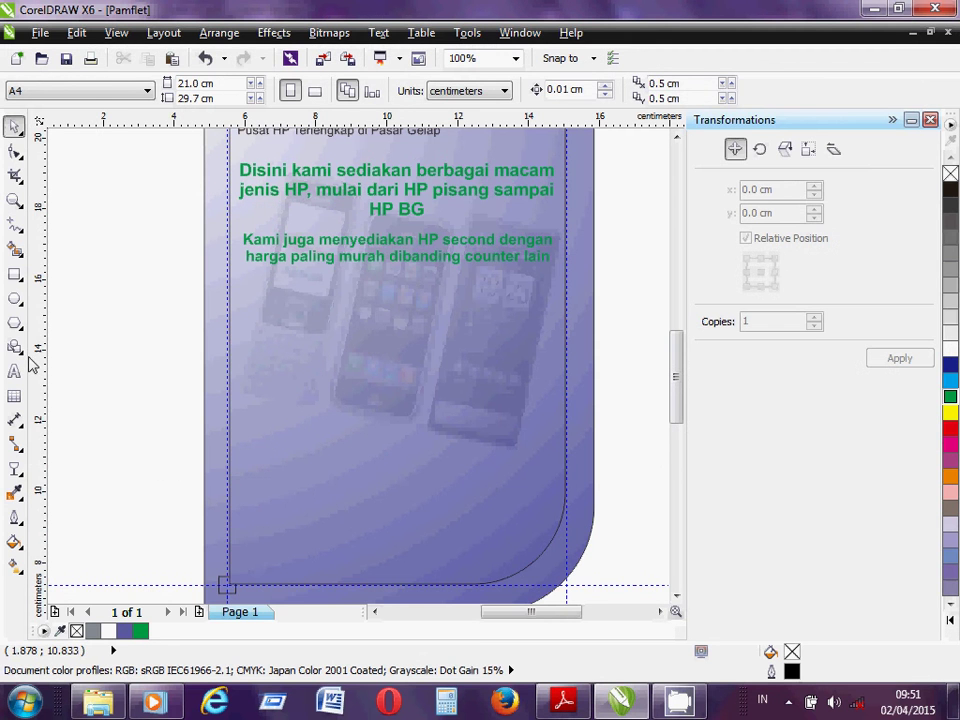
click(15, 350)
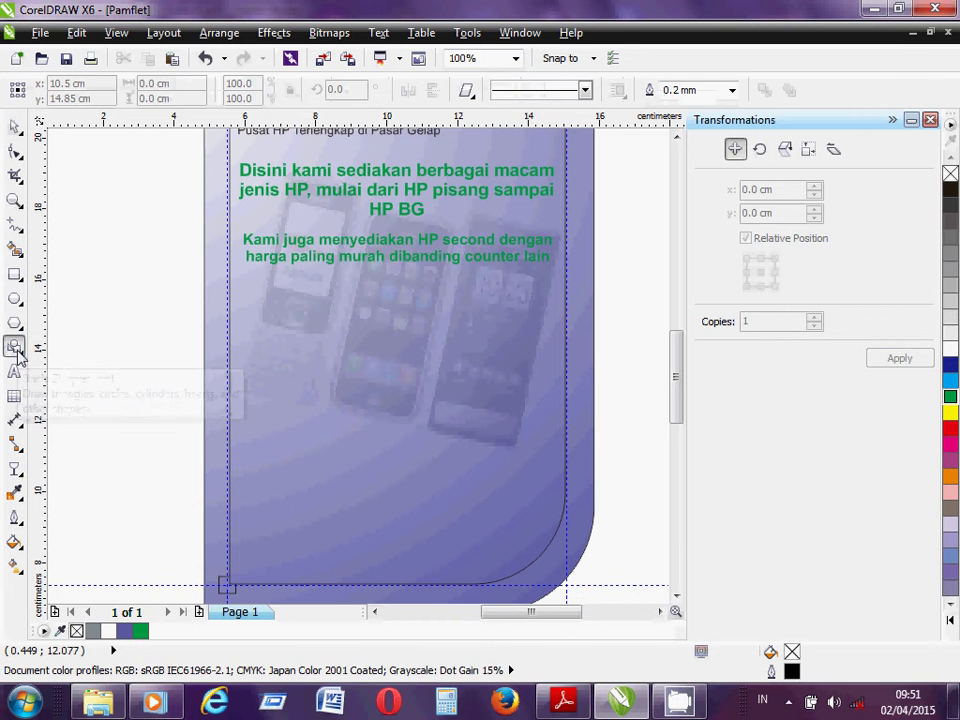
click(471, 98)
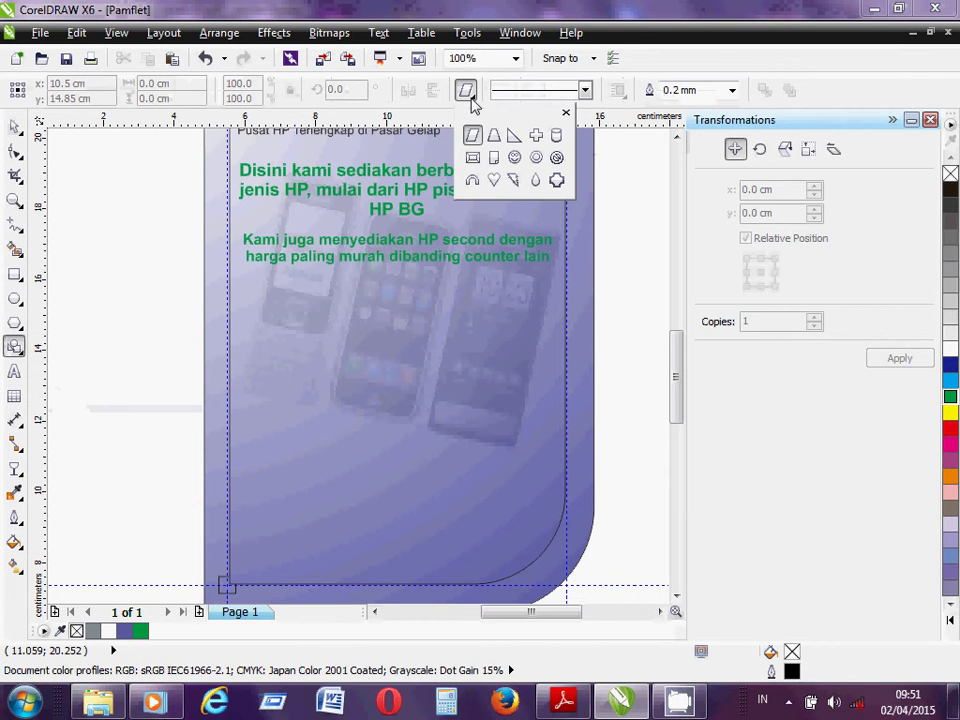
right_click(21, 355)
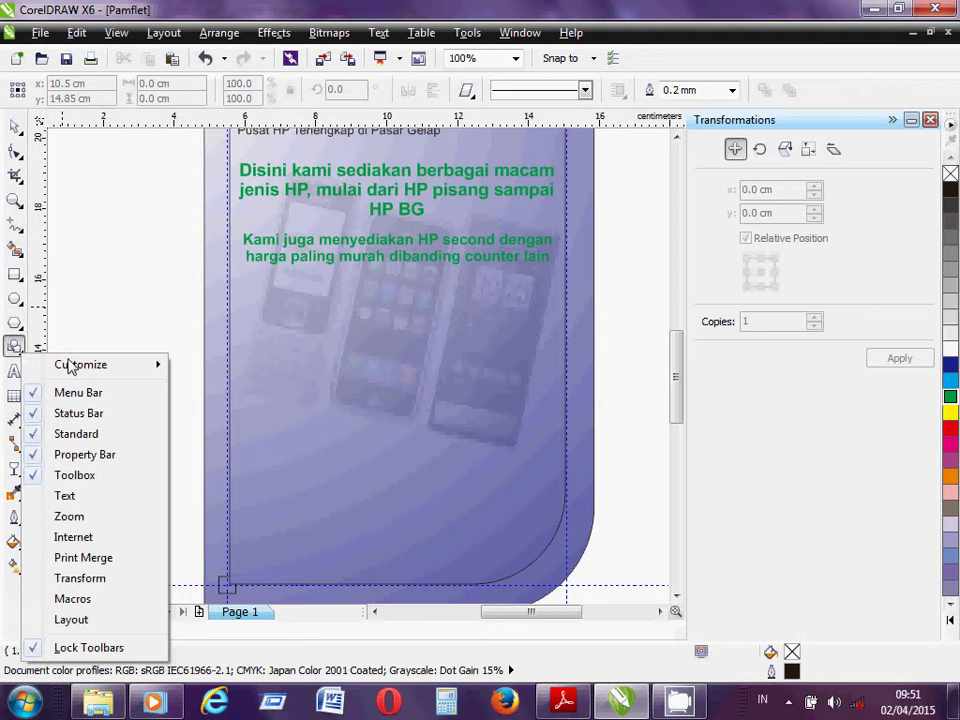
mouse_move(72, 370)
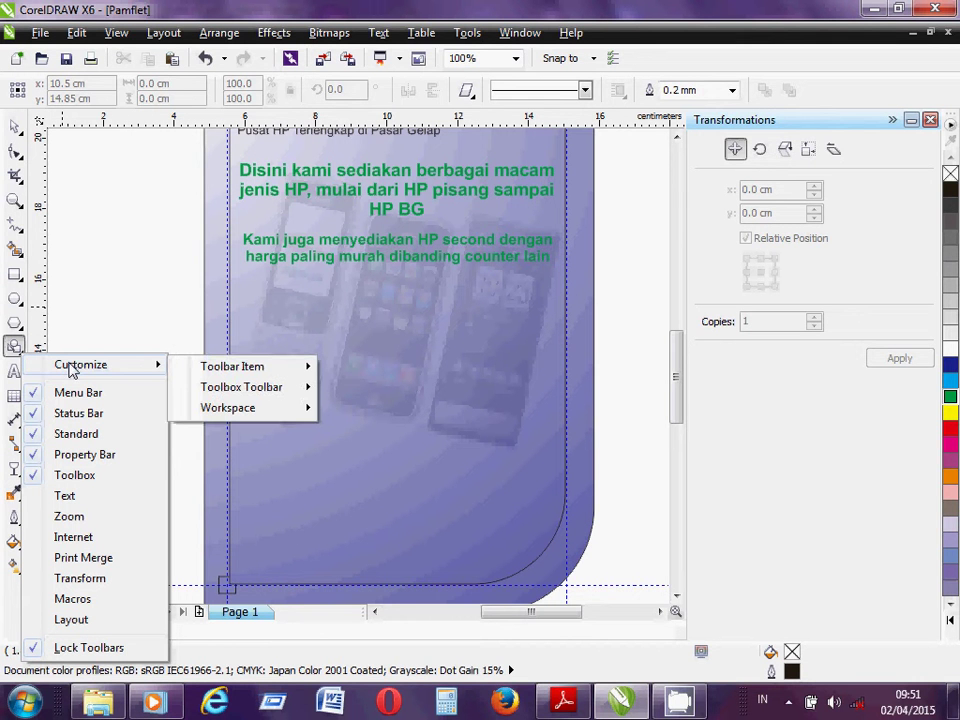
click(470, 91)
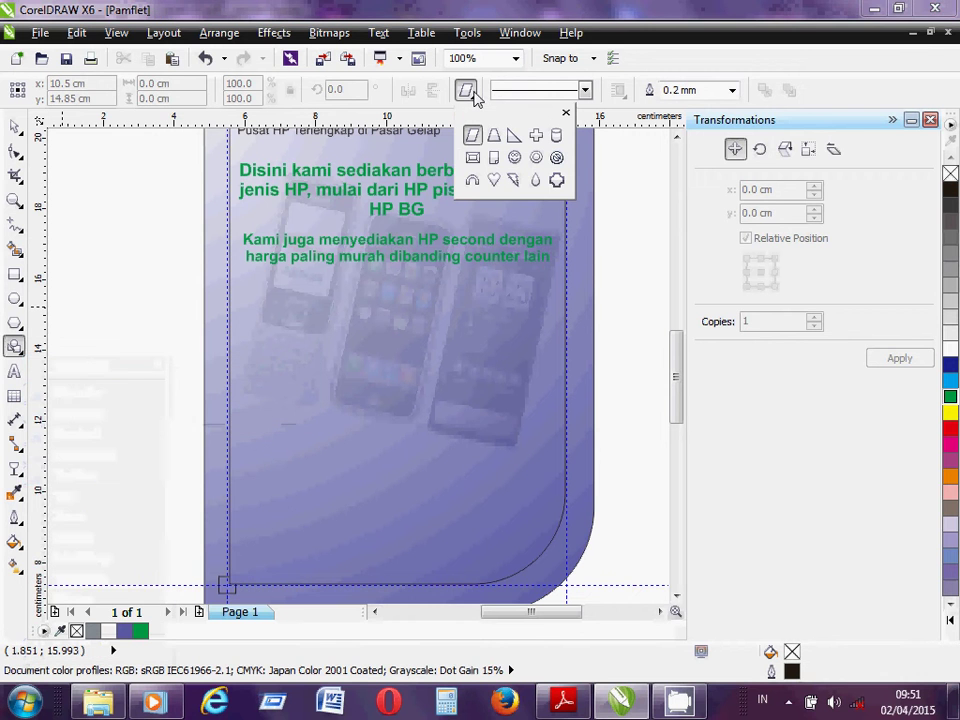
Draw a jagged explosion banner shape about 7.6 cm wide and 1.9 cm high below the second green text.
click(22, 353)
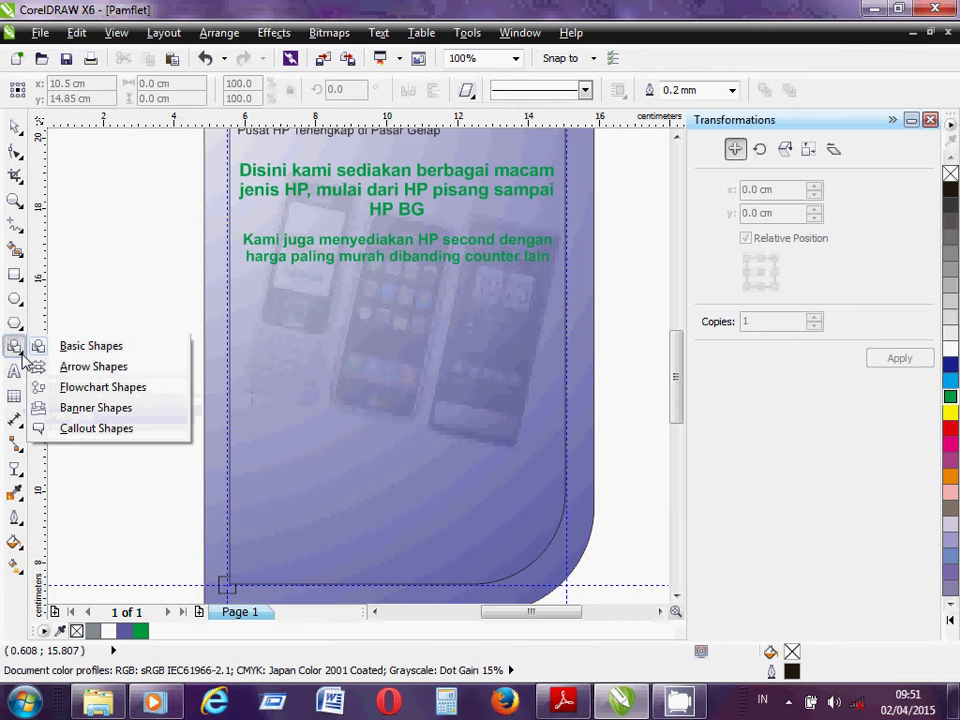
click(79, 417)
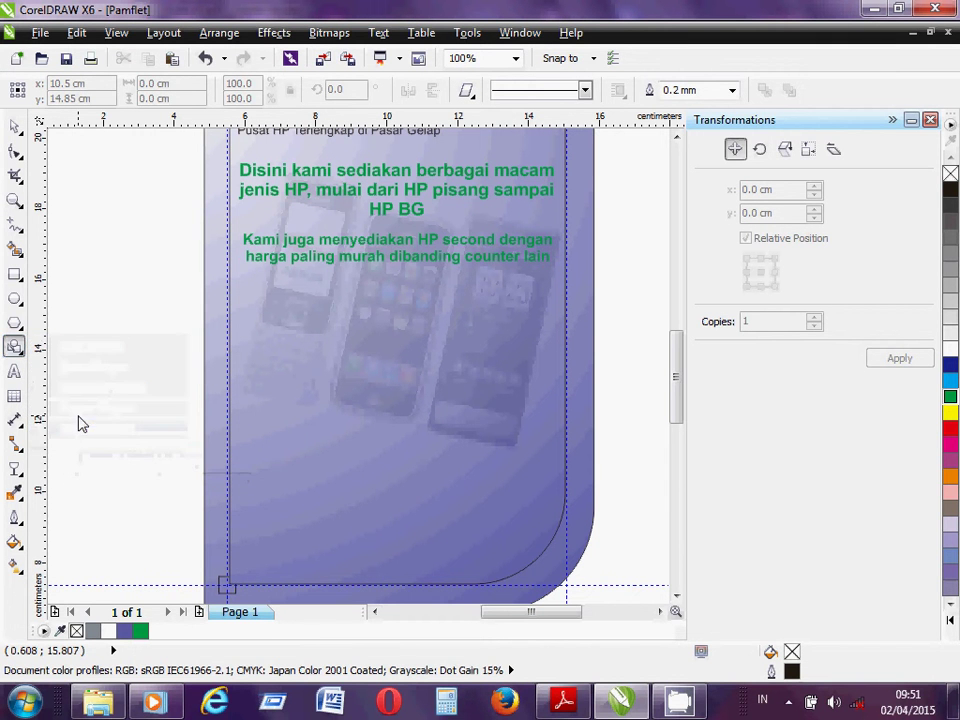
click(466, 90)
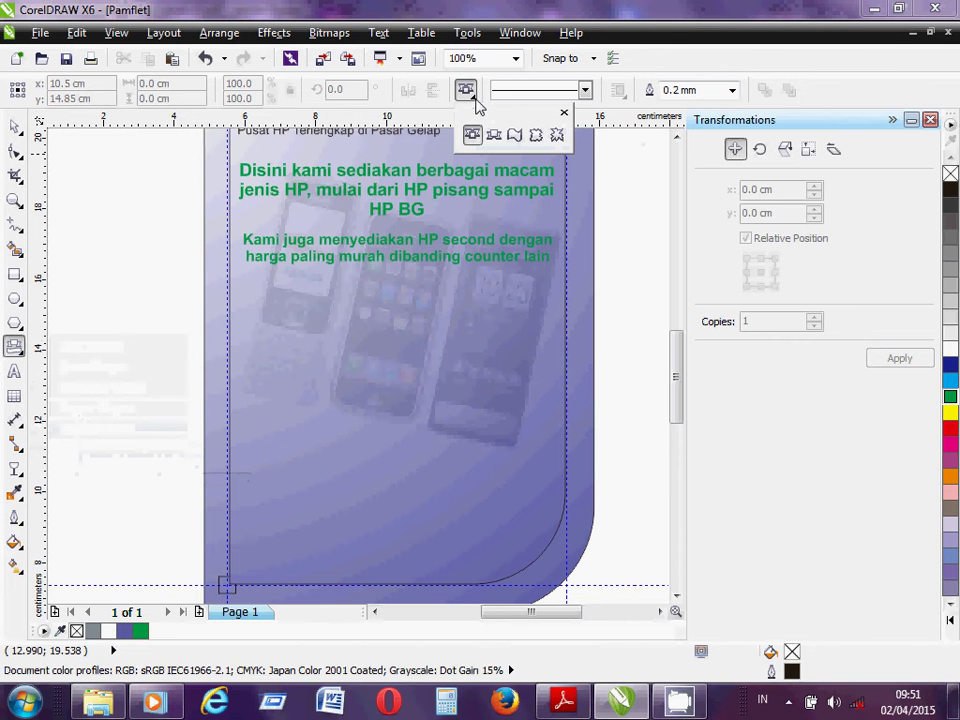
click(557, 138)
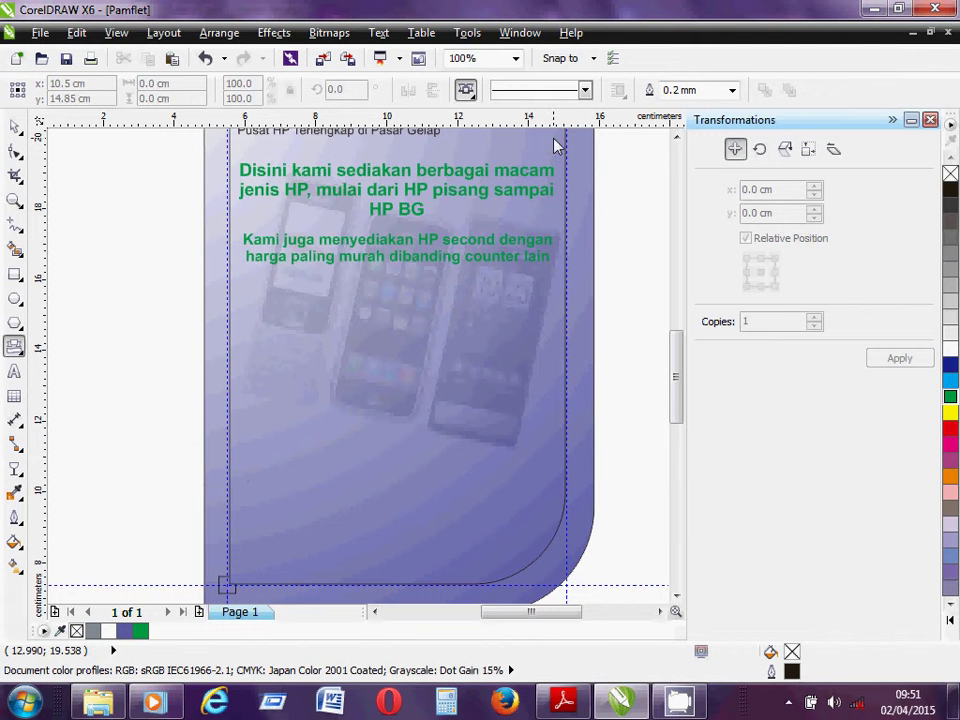
mouse_move(314, 321)
mouse_down()
mouse_move(450, 358)
mouse_move(446, 350)
mouse_up()
drag(544, 377, 587, 394)
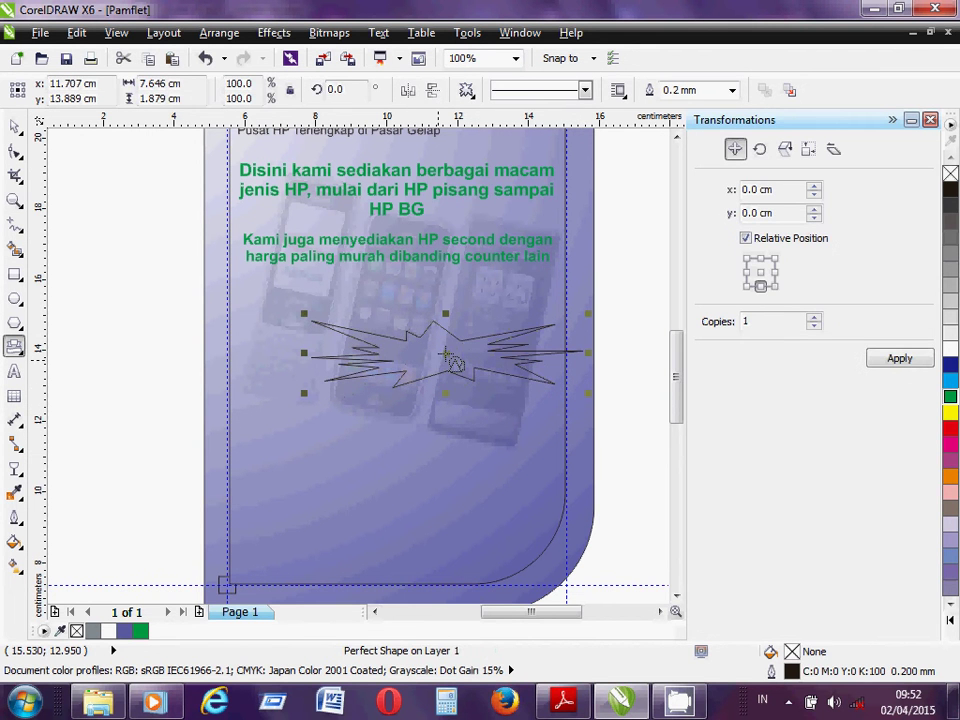
Rotate the explosion shape counterclockwise to about 27° and move it down and left so it lies within the flyer frame.
click(16, 128)
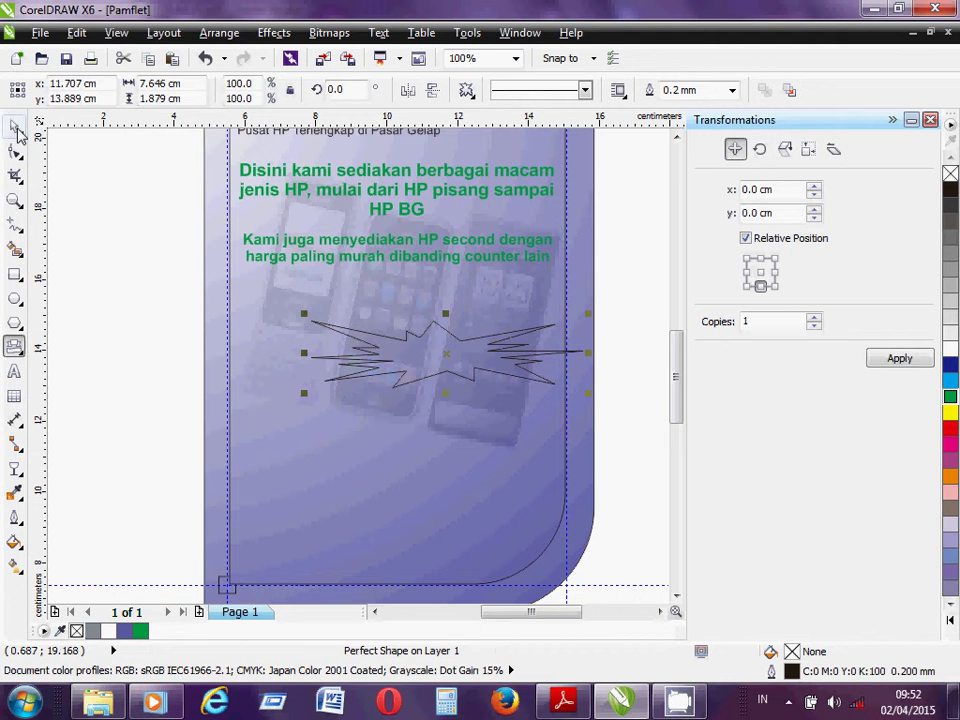
click(446, 356)
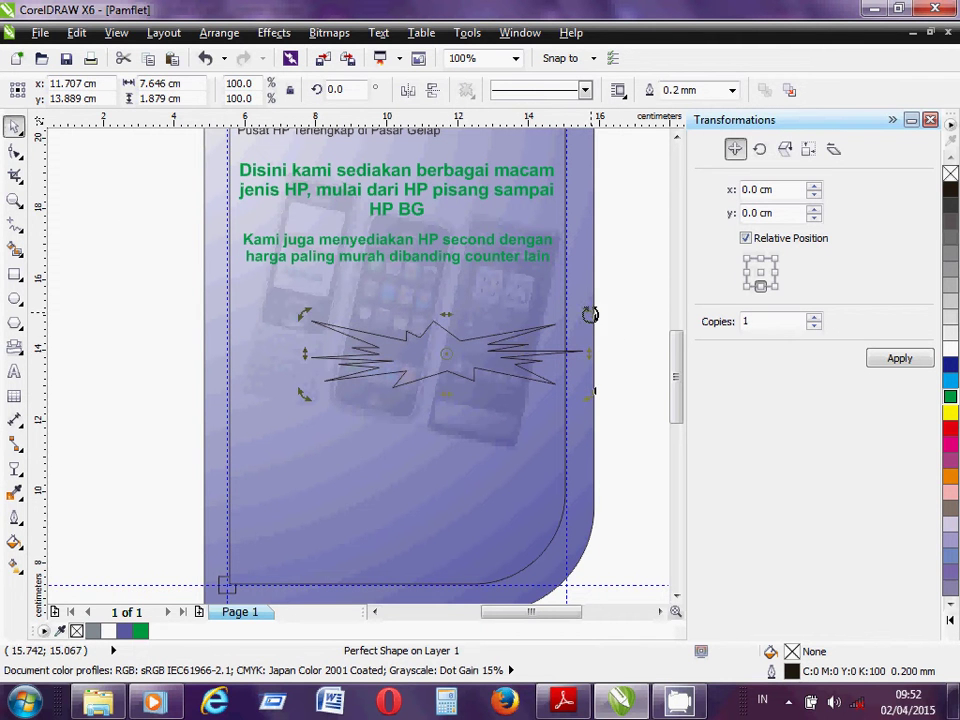
drag(590, 315, 565, 246)
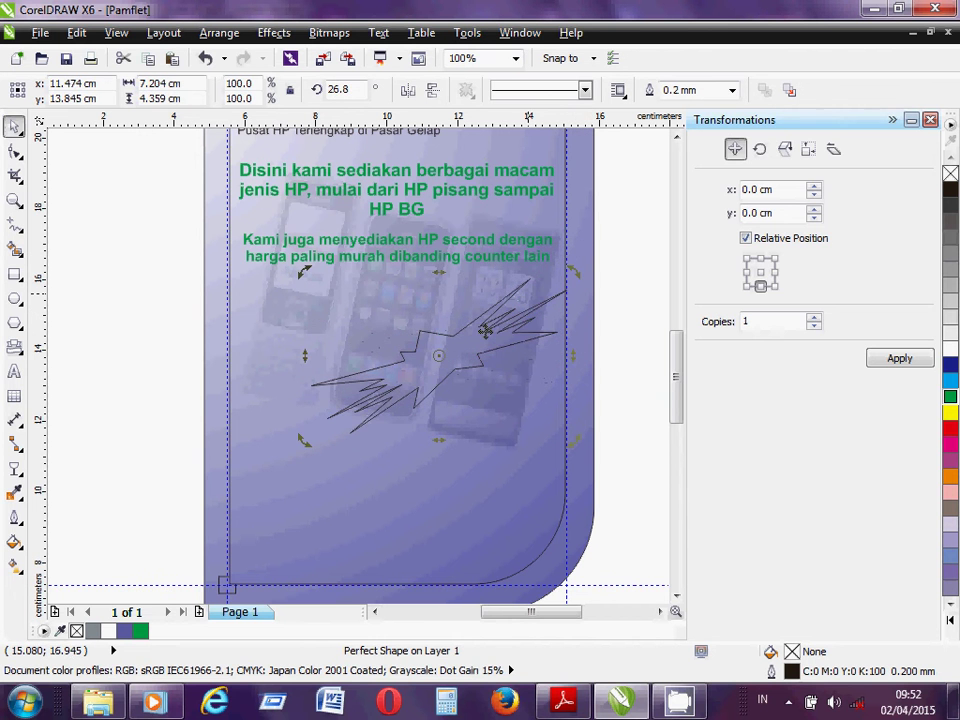
drag(485, 330, 407, 371)
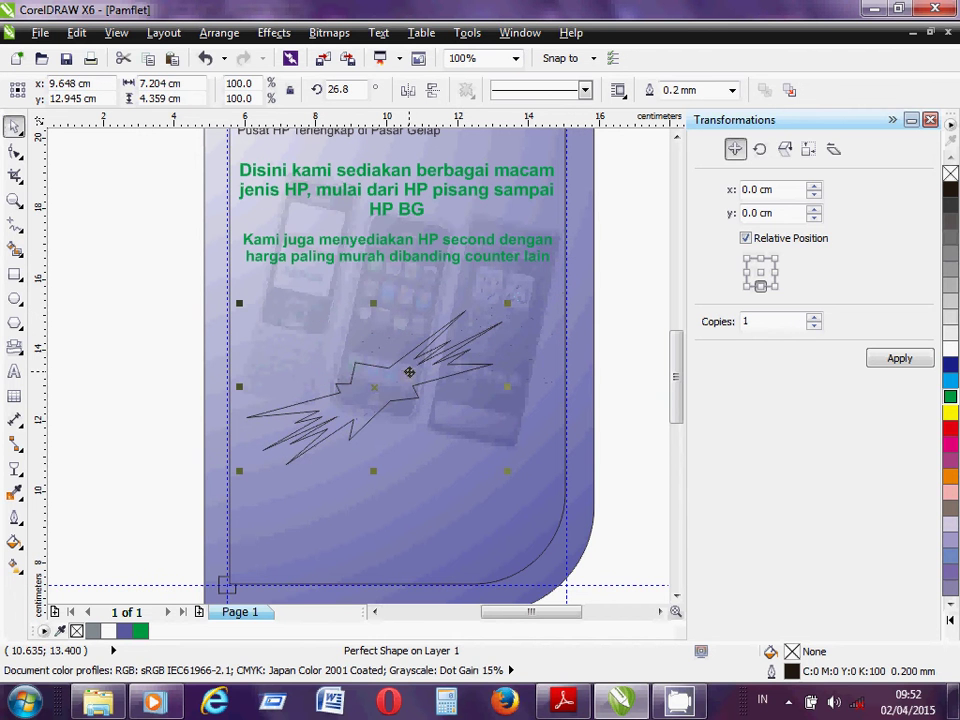
Fill the explosion shape white and move it to about x 10.4 cm, y 13.5 cm.
click(951, 355)
drag(951, 361, 456, 340)
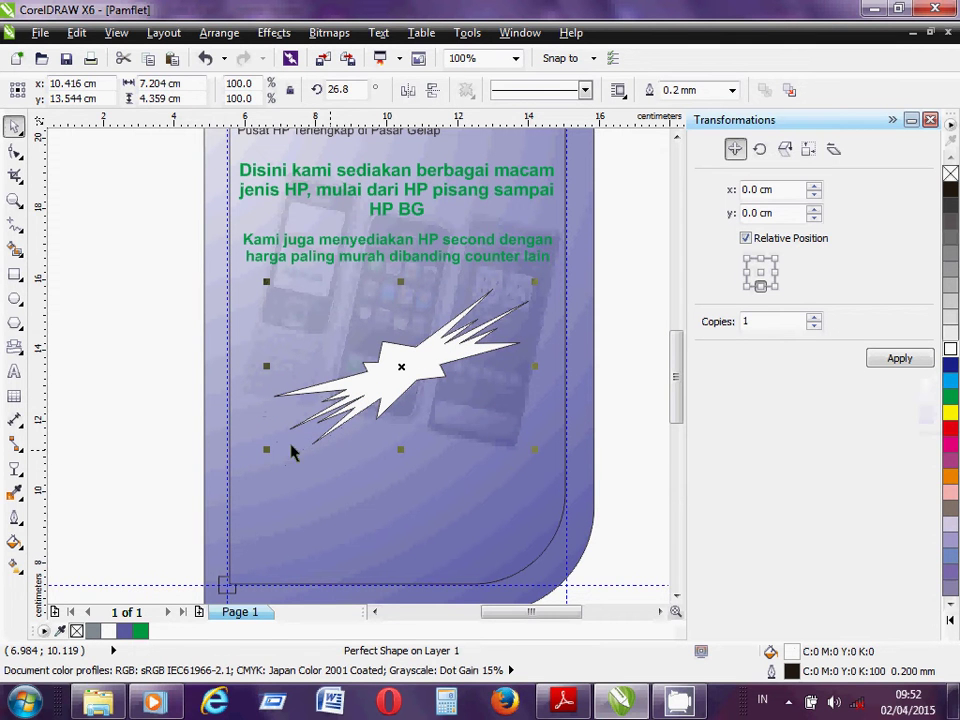
Tilt the white explosion shape further to about 34° and compare it with the reference flyer in Adobe Reader.
click(401, 369)
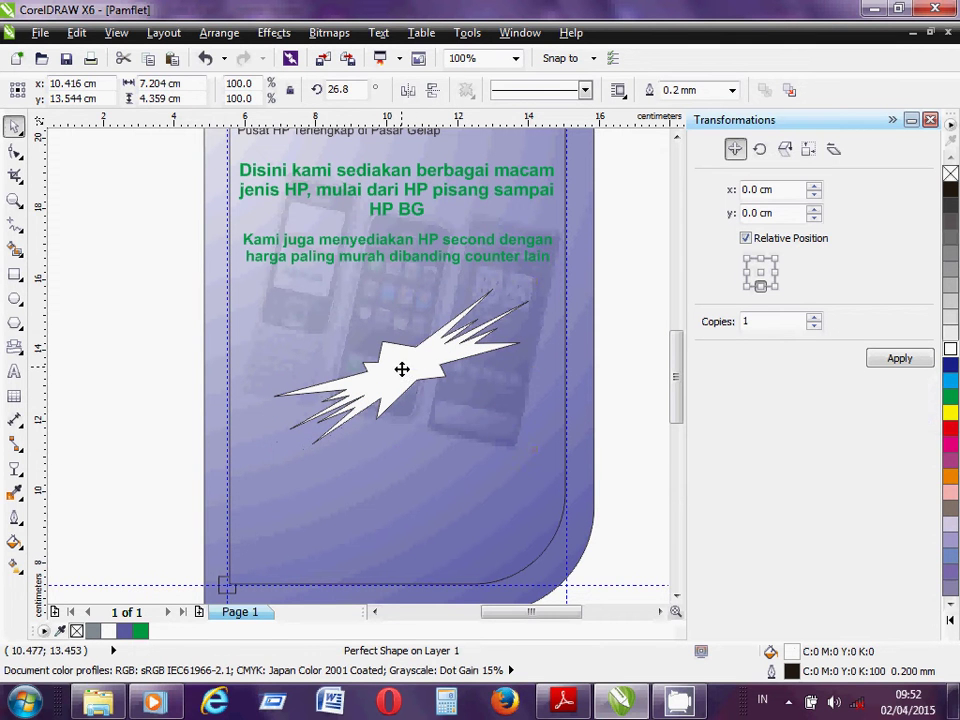
drag(536, 294, 478, 300)
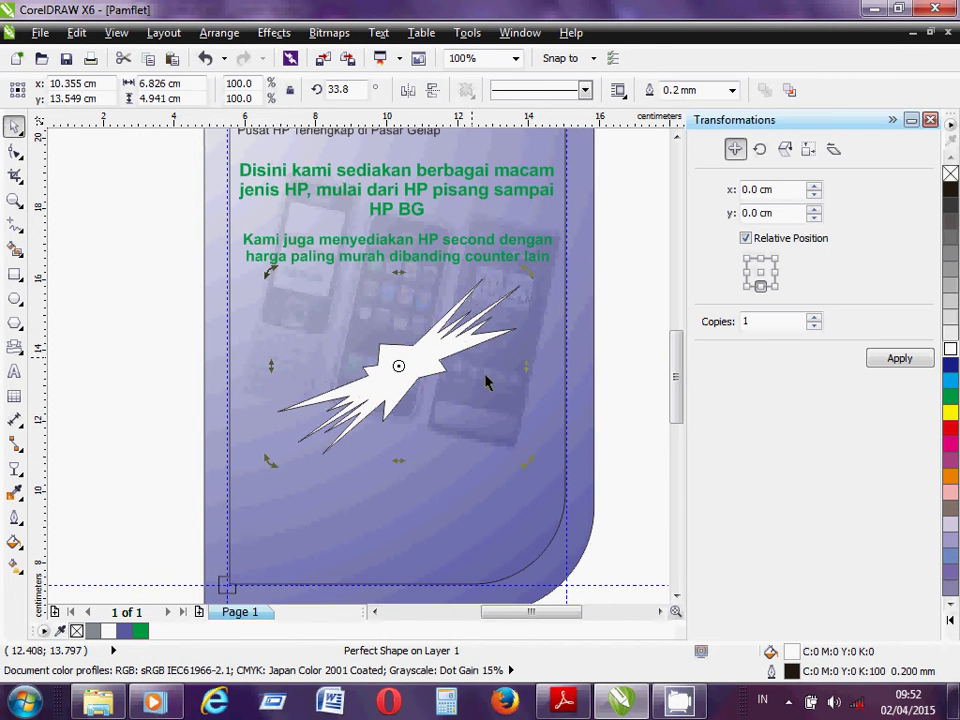
click(636, 358)
key(alt+Tab)
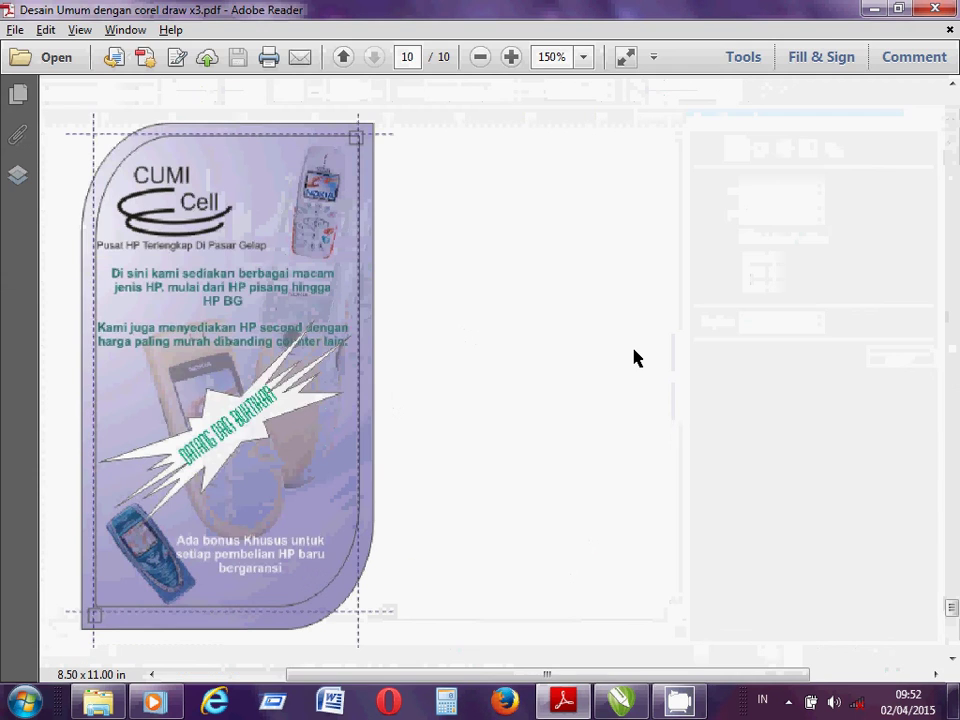
key(alt+Tab)
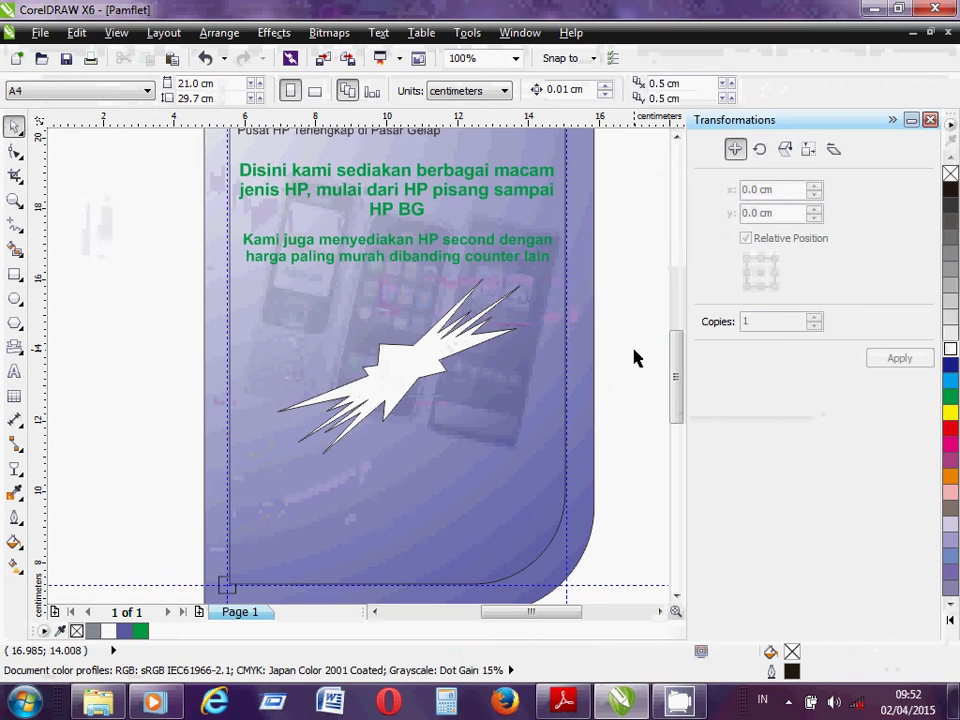
Stretch the explosion shape vertically to about 5.4 cm high and shift it slightly down.
click(416, 355)
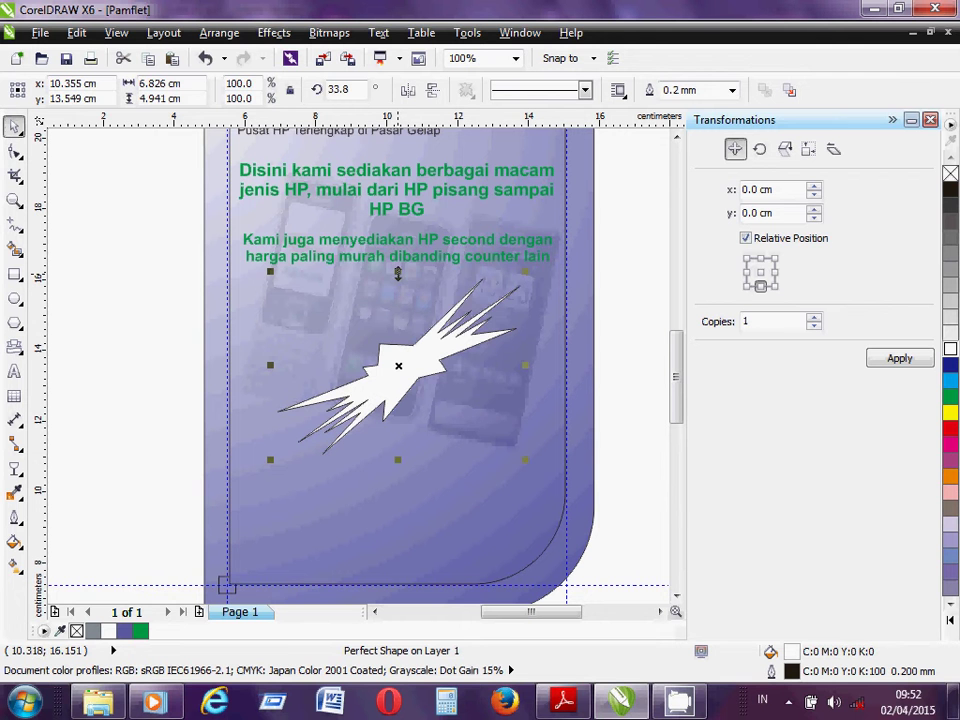
drag(398, 273, 378, 259)
drag(435, 328, 431, 347)
key(Escape)
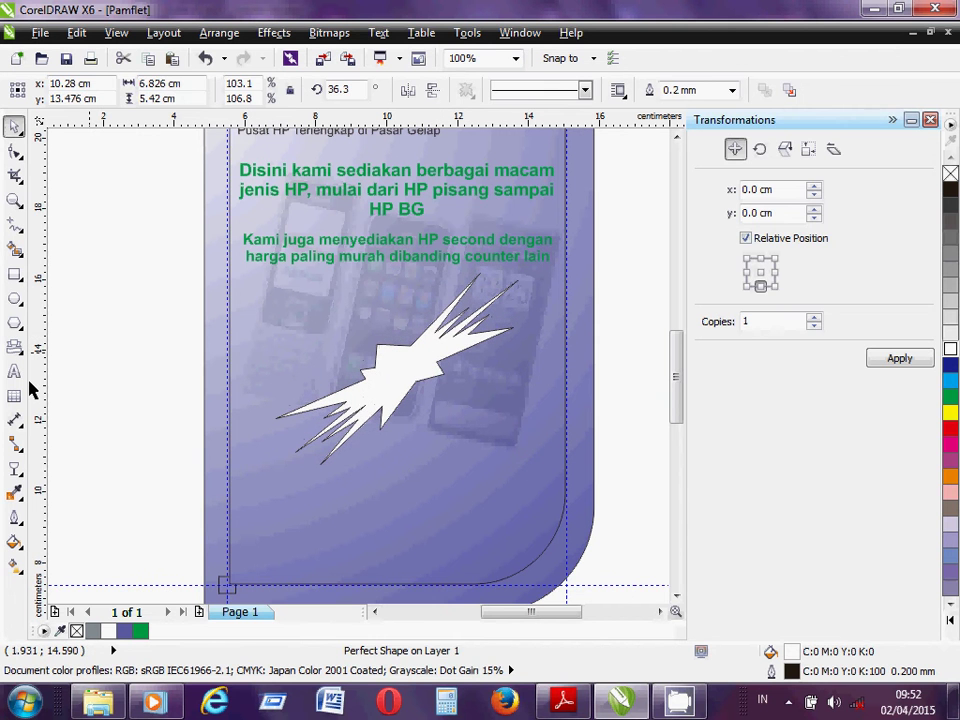
Add the artistic text "DATANG & BUKTIKAN" just above the explosion shape.
click(14, 371)
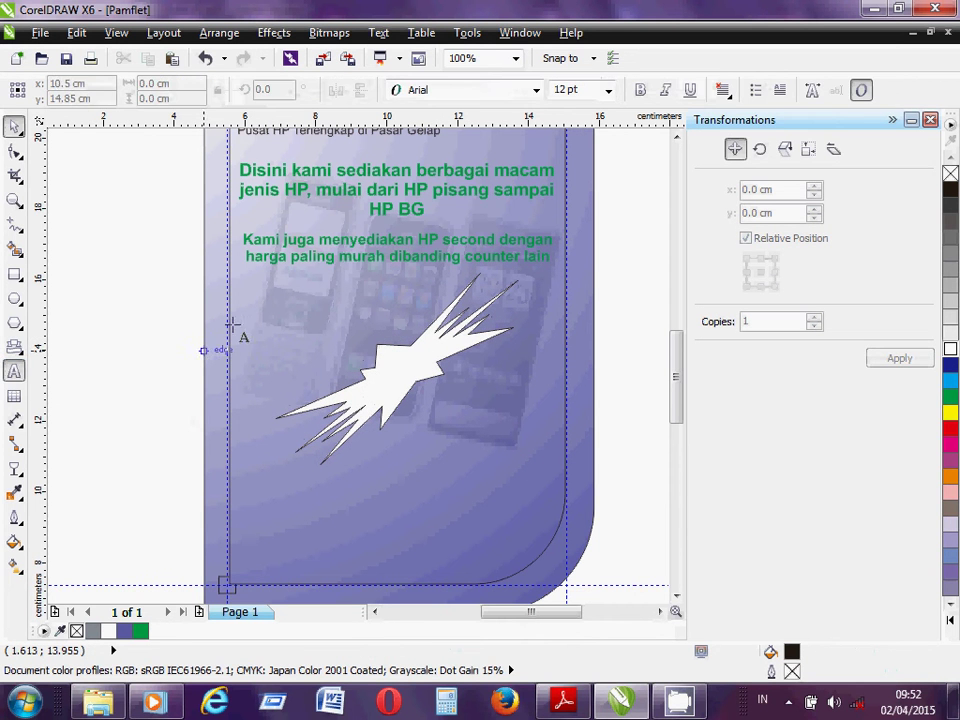
click(286, 312)
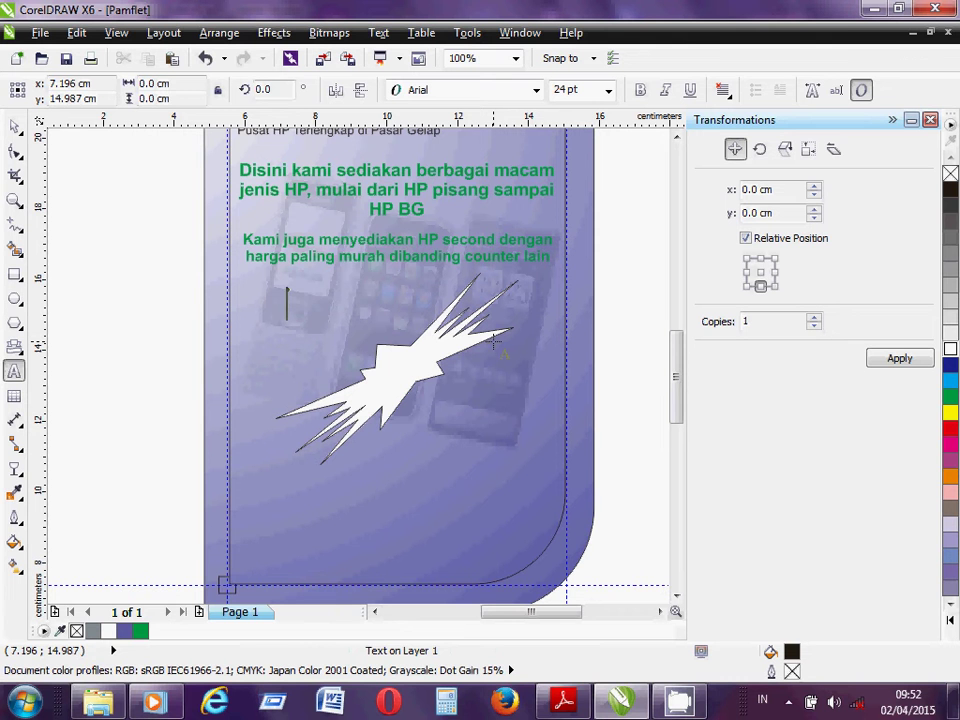
text(D)
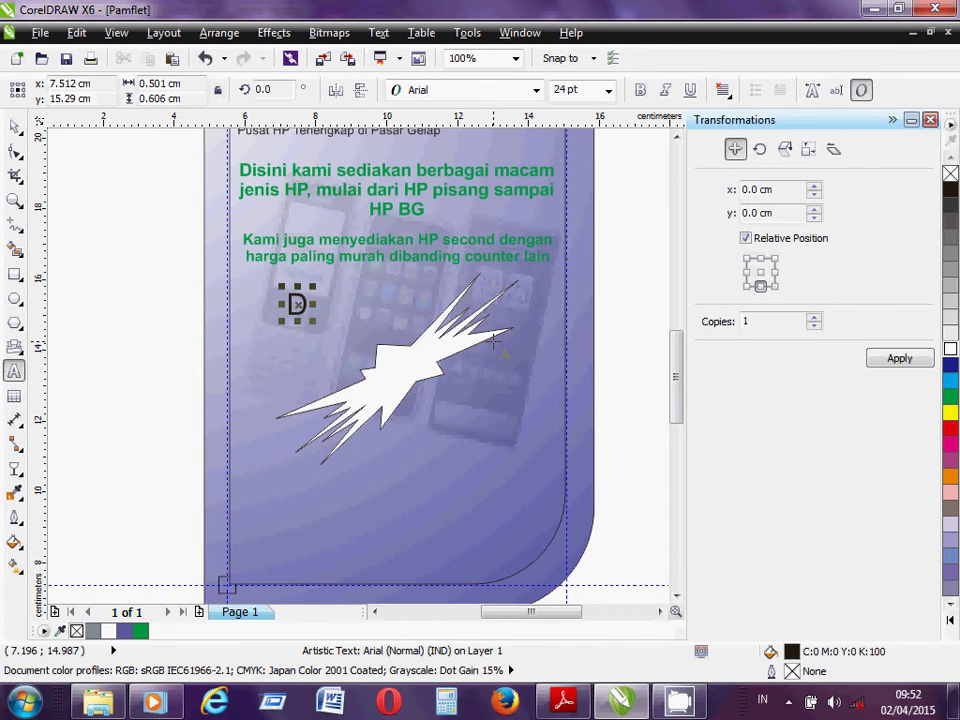
text(ATANG)
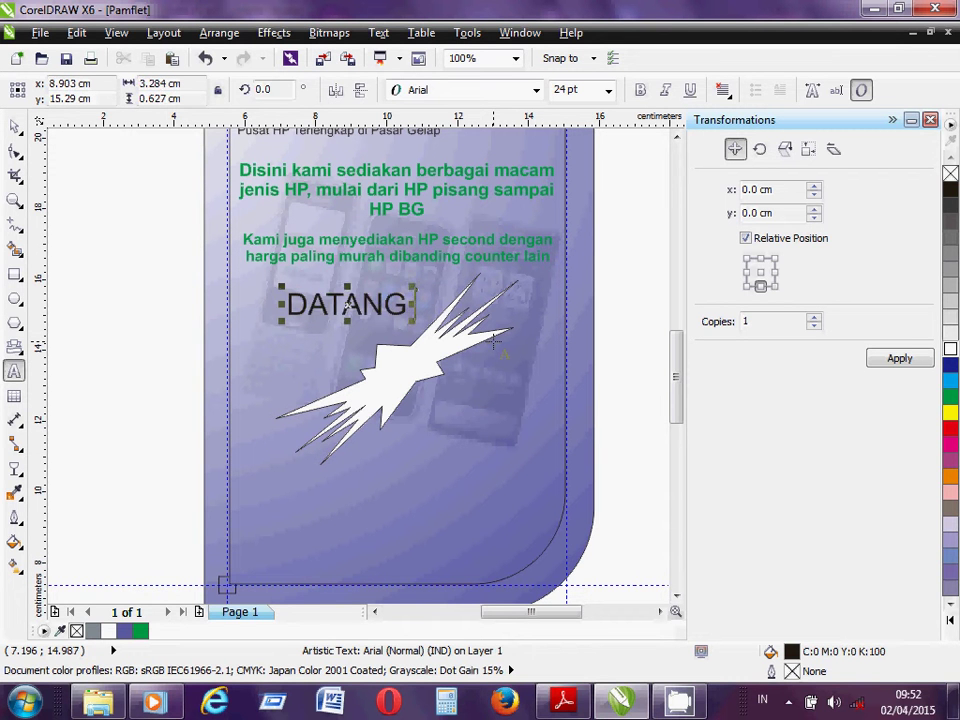
text( &)
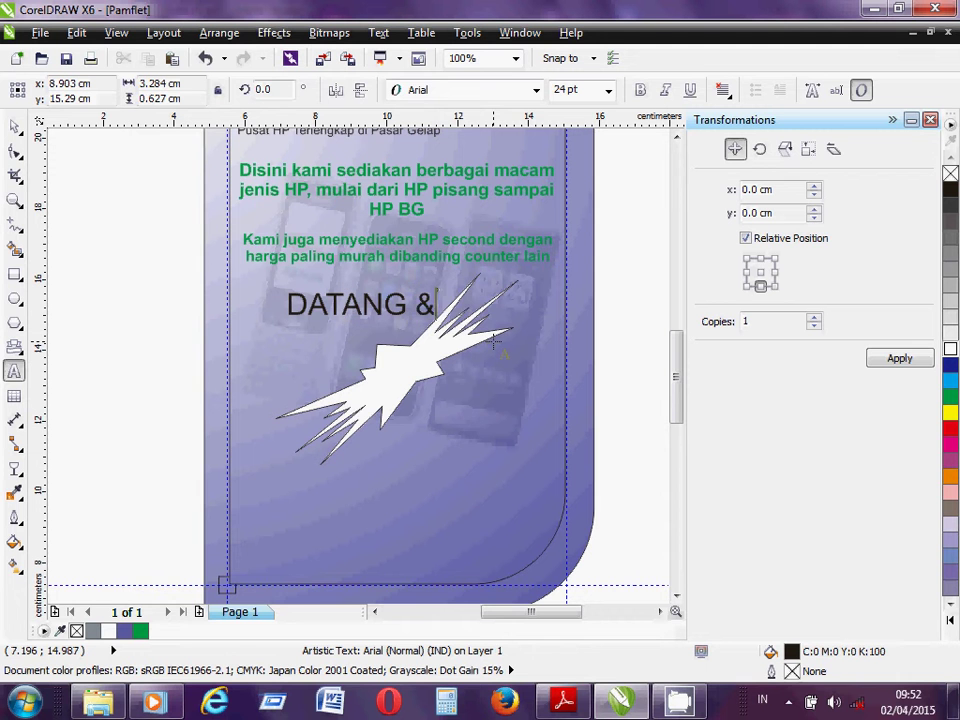
text( BUKTIKAN)
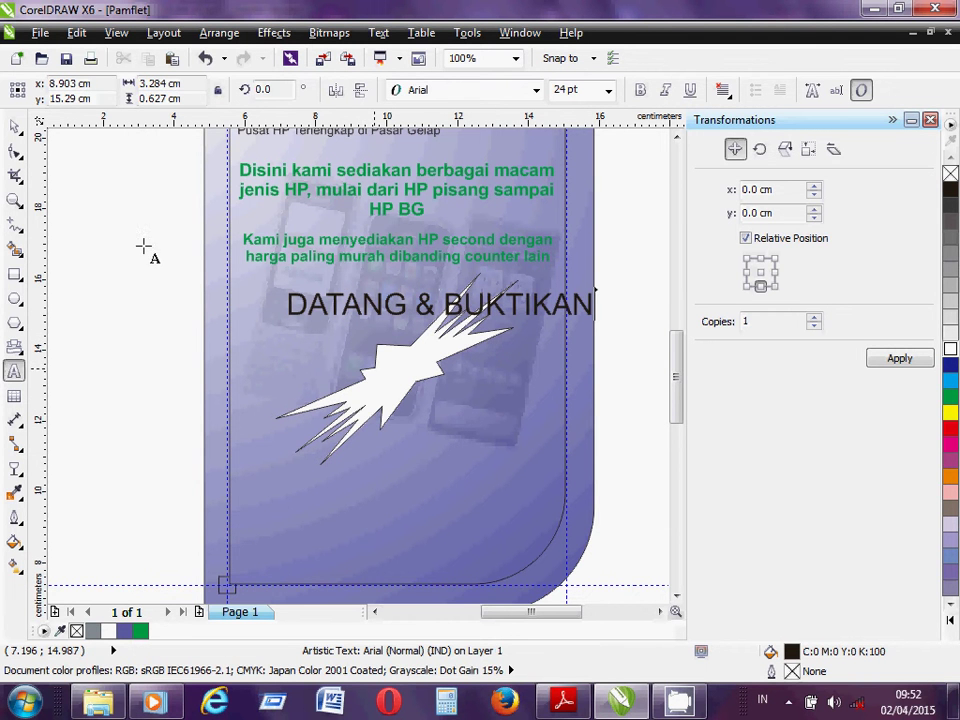
key(ctrl+space)
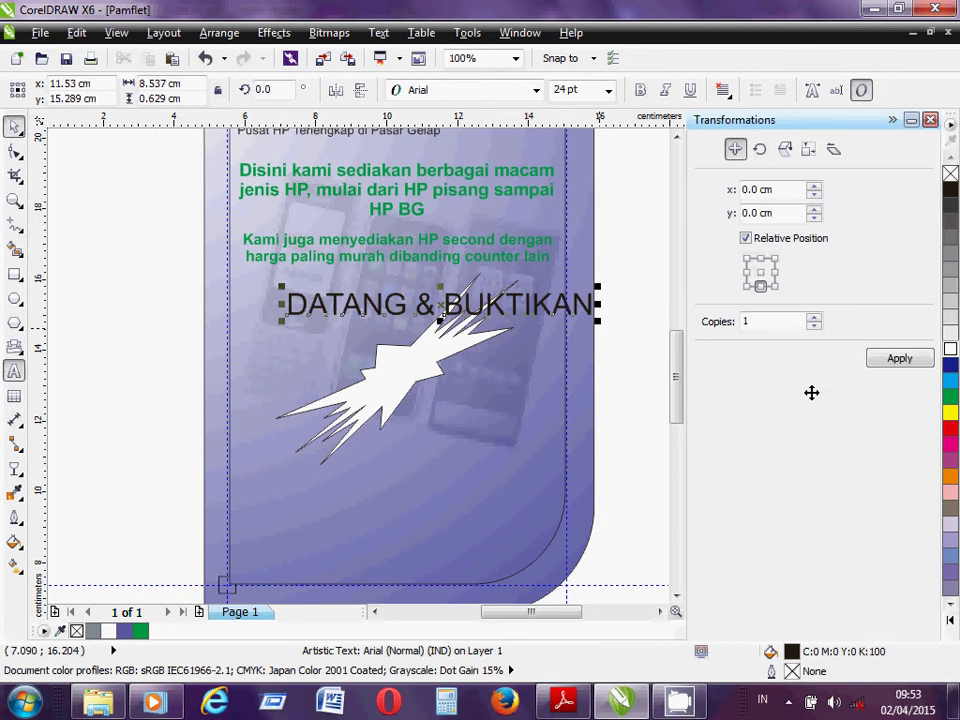
Format the "DATANG & BUKTIKAN" text as bold green and rotate it counterclockwise to about 33.5°.
click(950, 397)
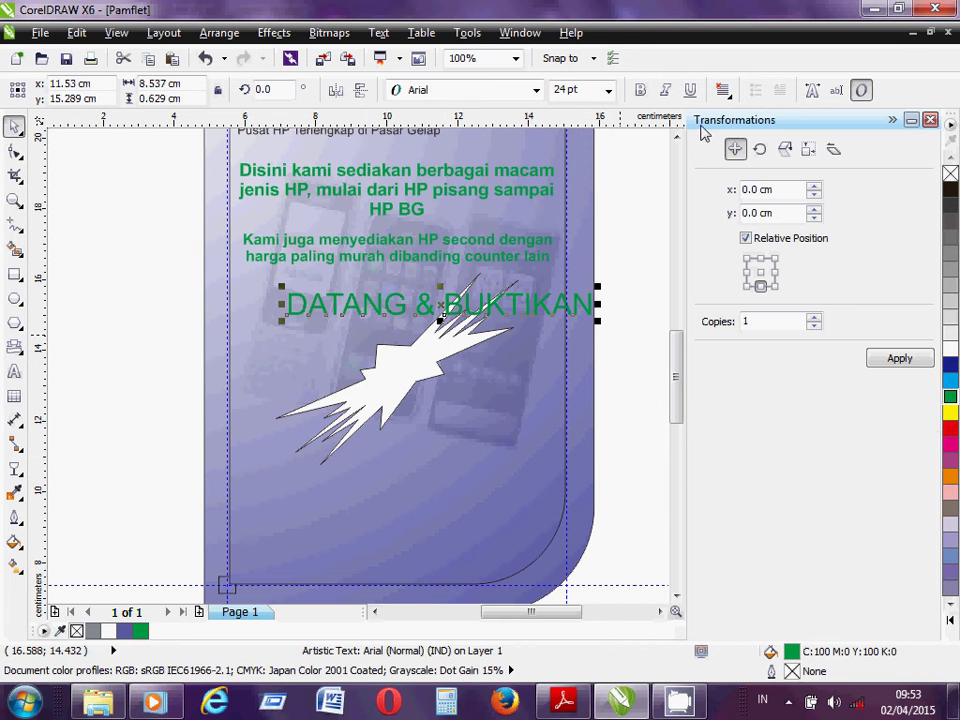
click(641, 90)
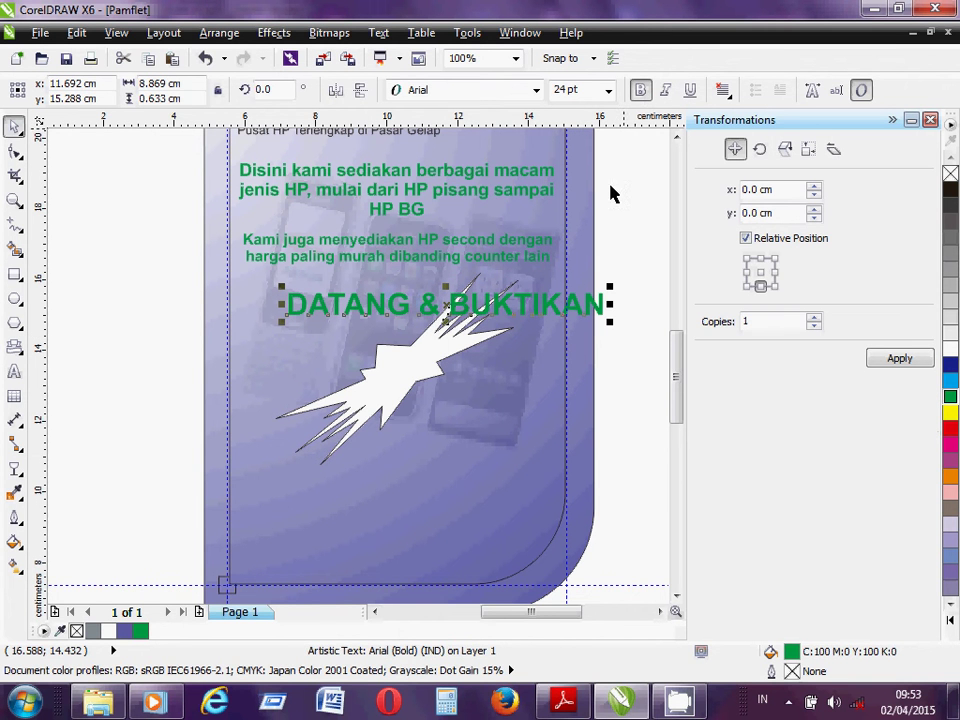
click(445, 305)
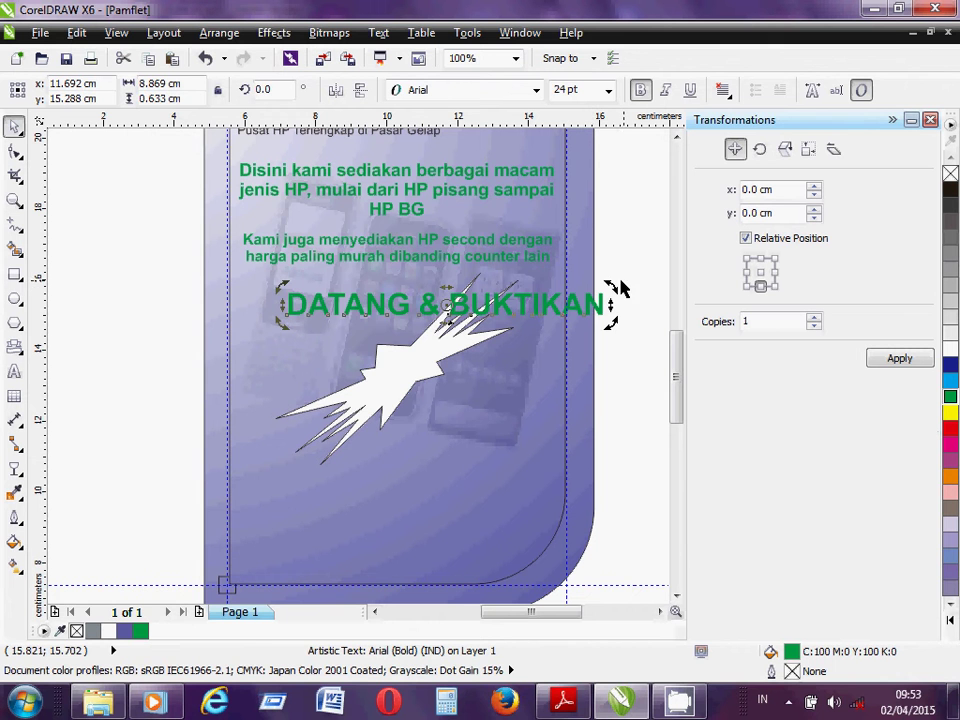
drag(619, 289, 594, 203)
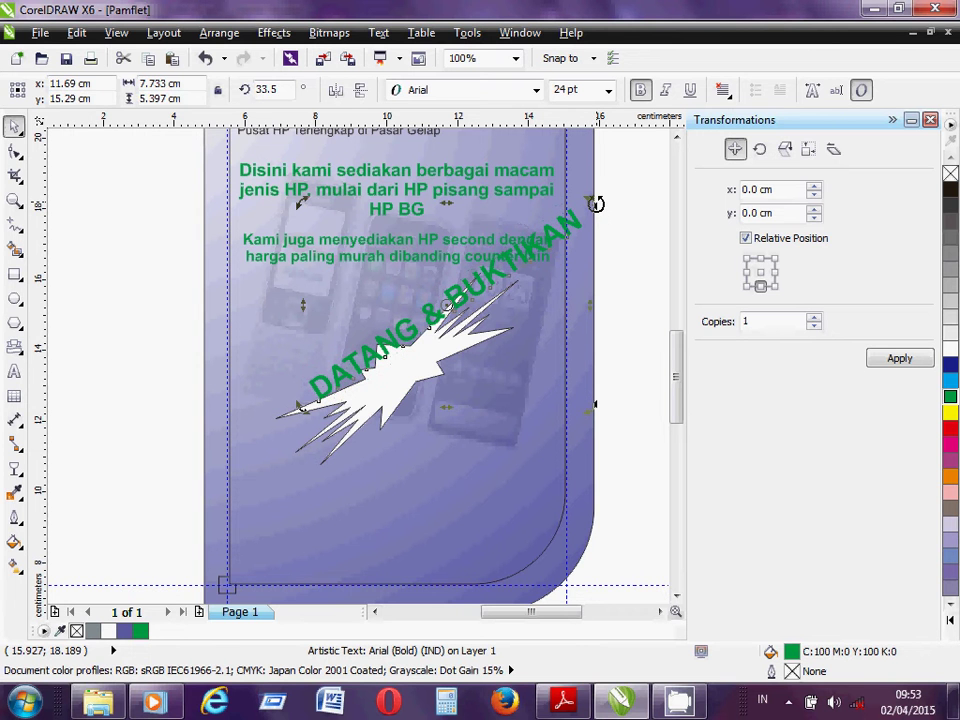
click(92, 253)
Shrink the faded phone picture proportionally to about 6.2 × 5.4 cm, keeping its lower-left corner in place.
click(508, 283)
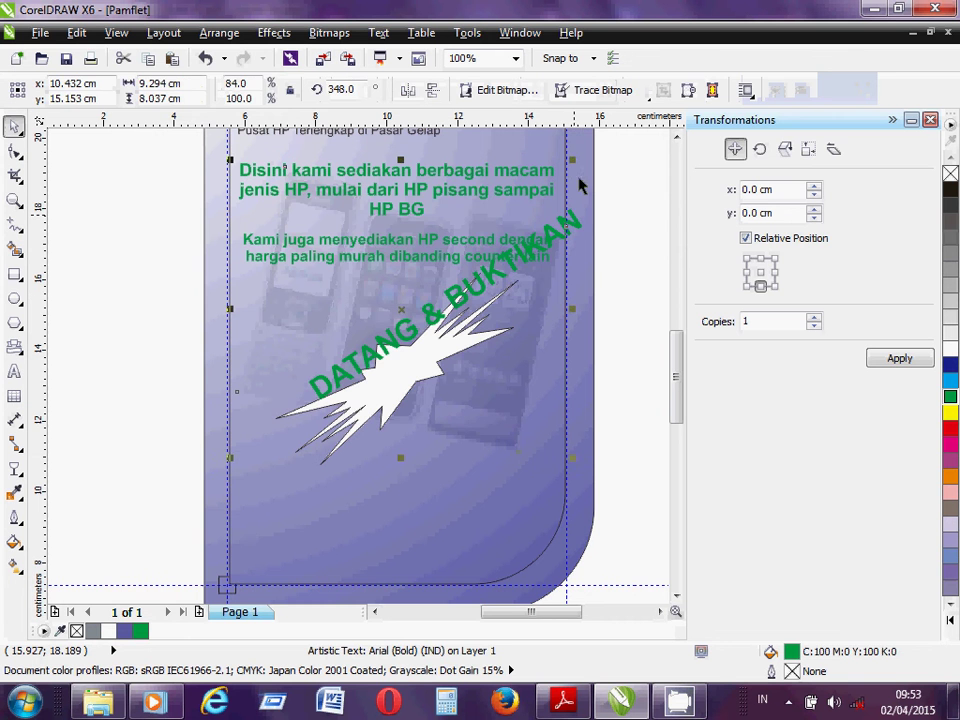
drag(487, 239, 470, 287)
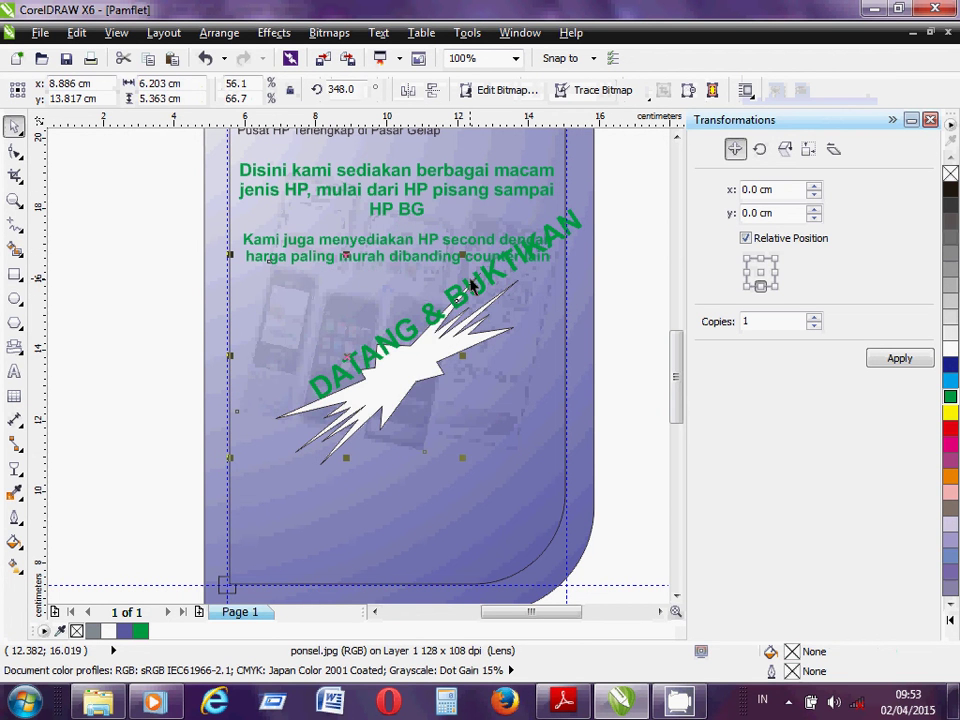
click(615, 242)
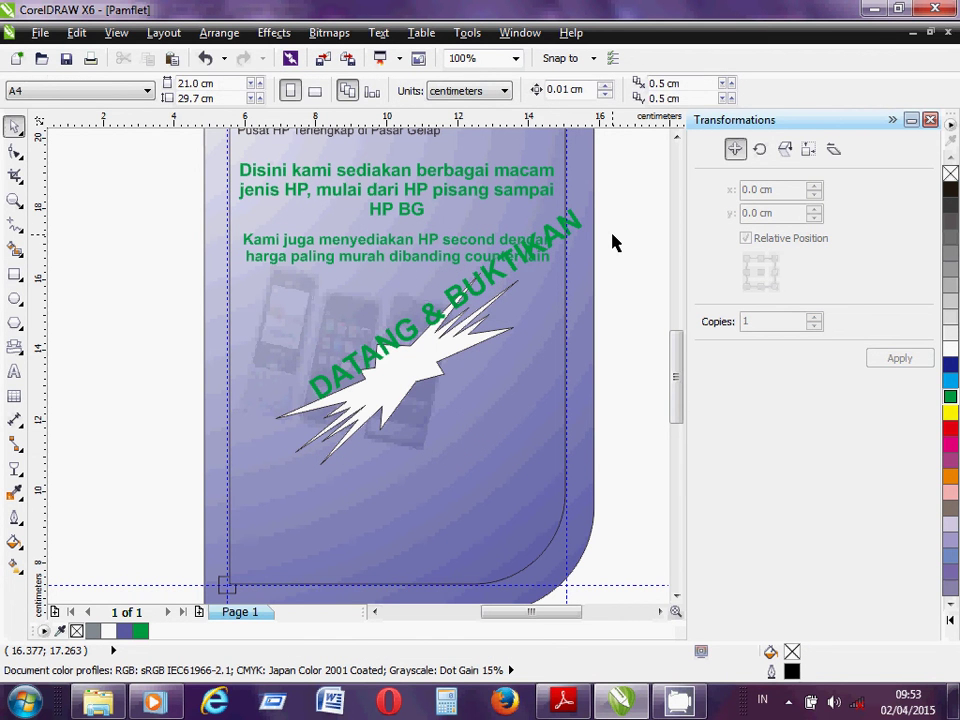
Undo the phone picture's shrink and scale the "DATANG & BUKTIKAN" slogan down into the explosion shape, about 2.6 × 2.1 cm, tilted about 37.8°.
key(Tab)
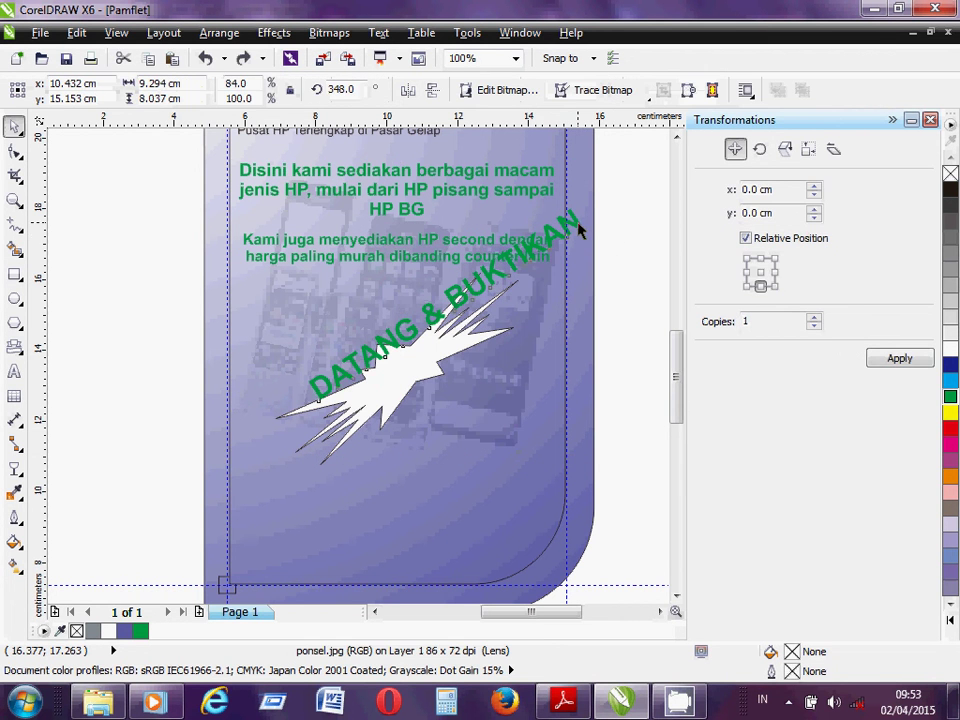
click(578, 228)
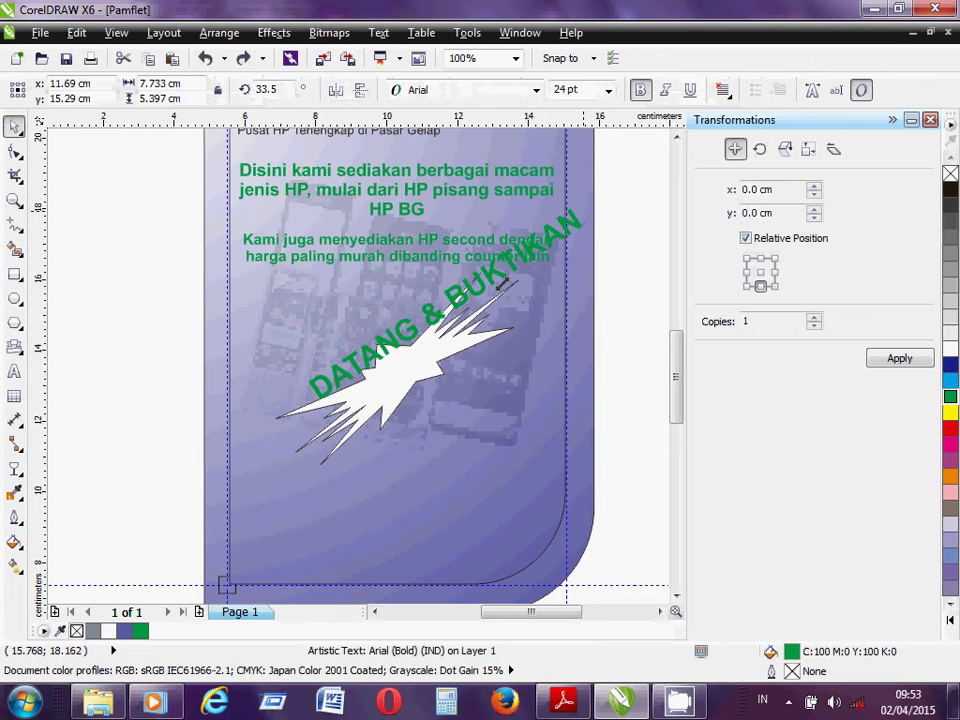
drag(503, 283, 440, 361)
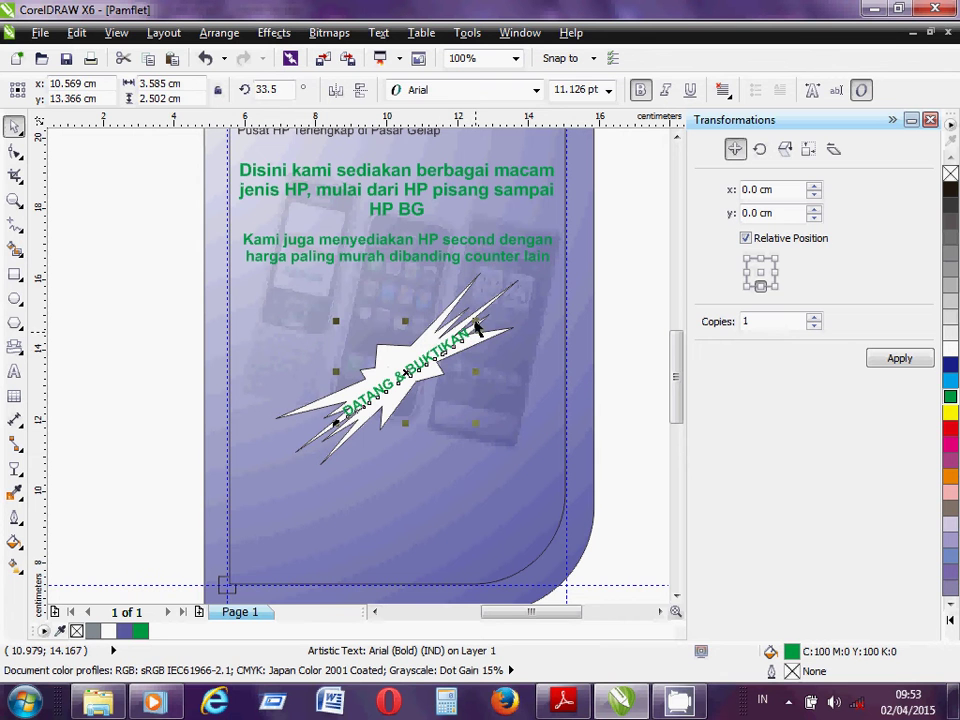
drag(475, 318, 356, 348)
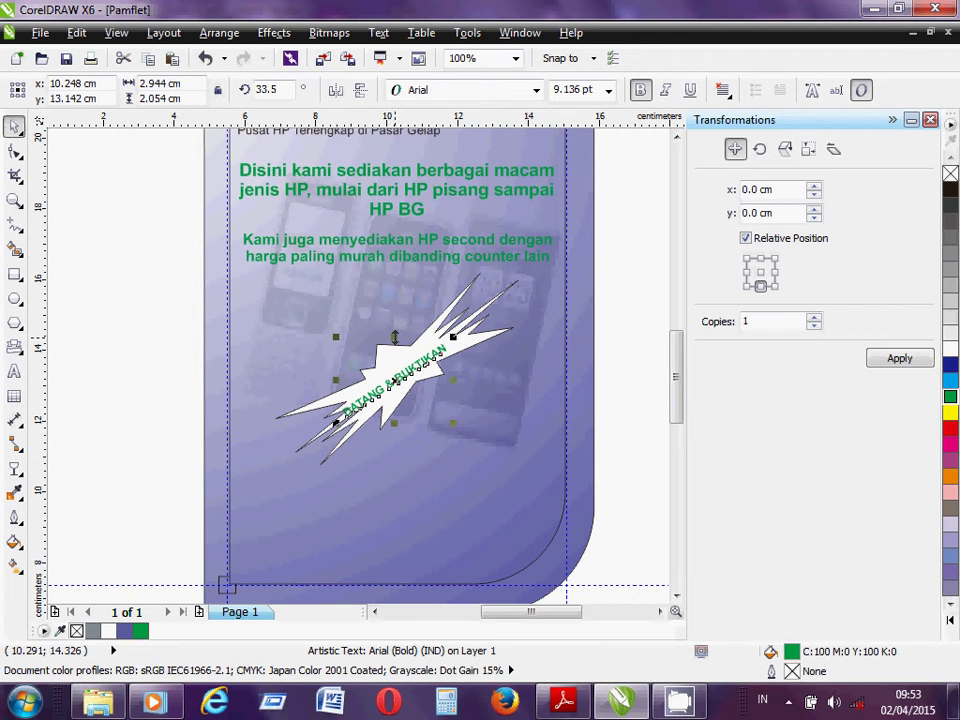
mouse_move(395, 338)
mouse_down()
mouse_move(394, 311)
mouse_move(397, 320)
mouse_up()
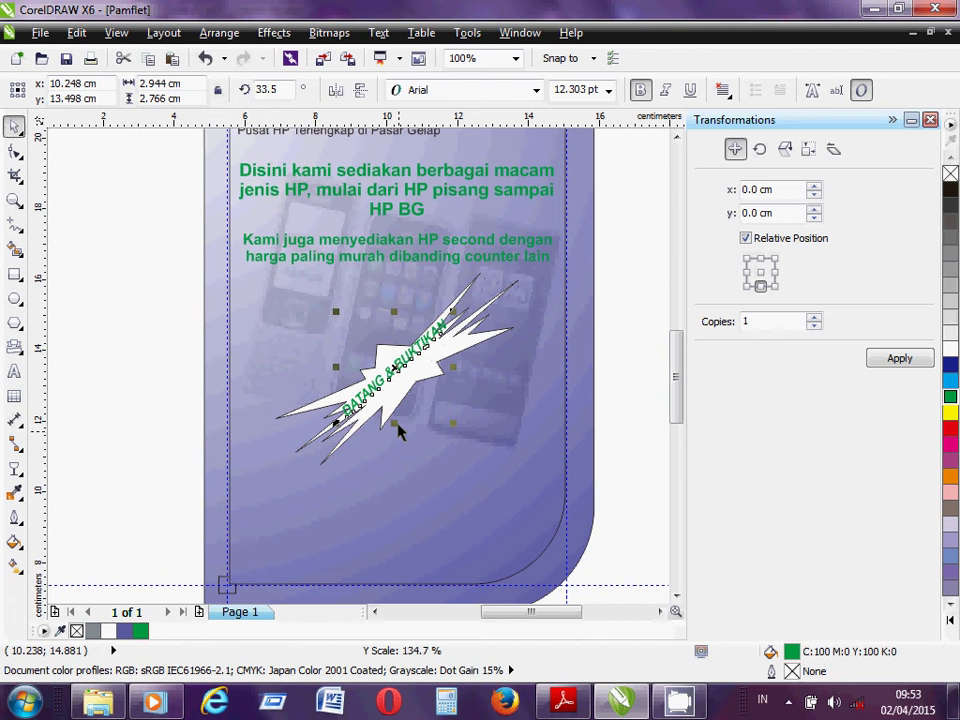
drag(396, 439, 431, 352)
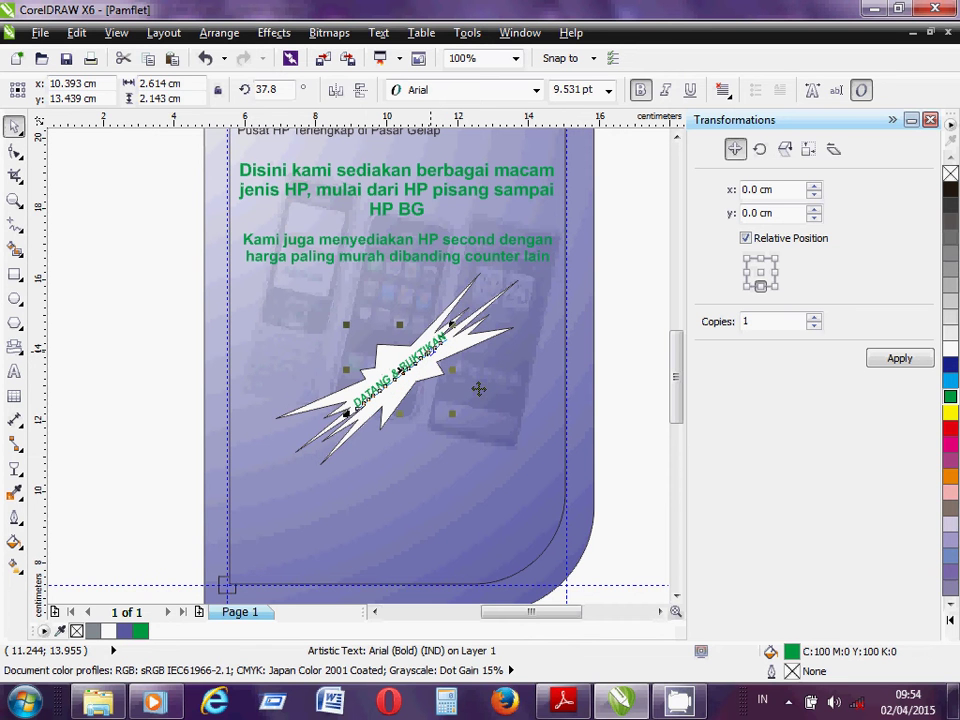
click(614, 390)
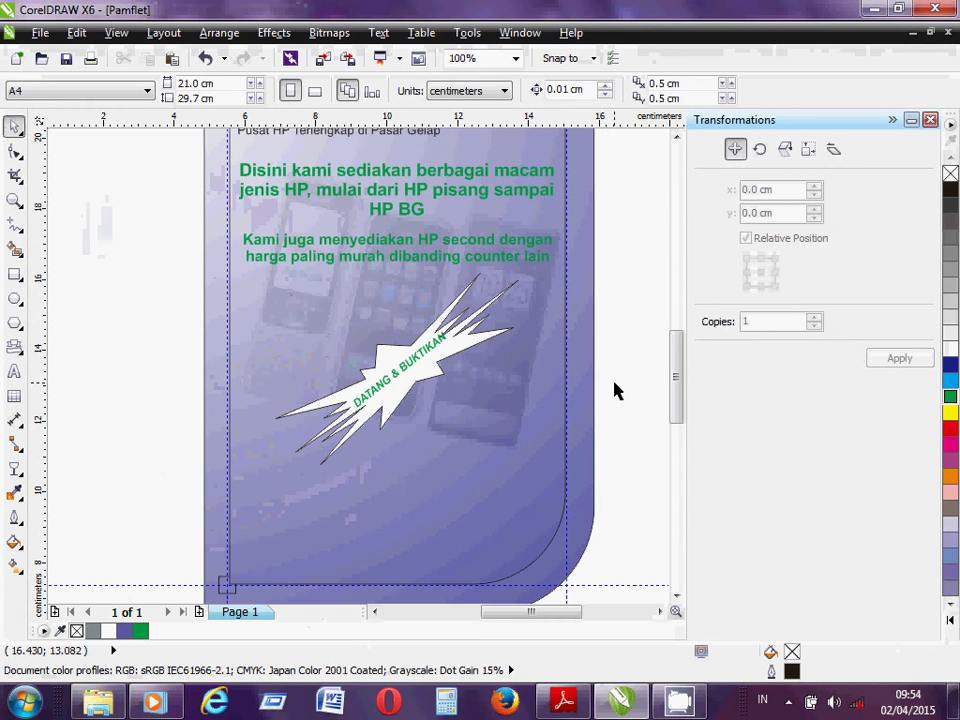
Undo the slogan's recent resizing and rotation edits, back to its horizontal placement above the explosion shape.
click(404, 371)
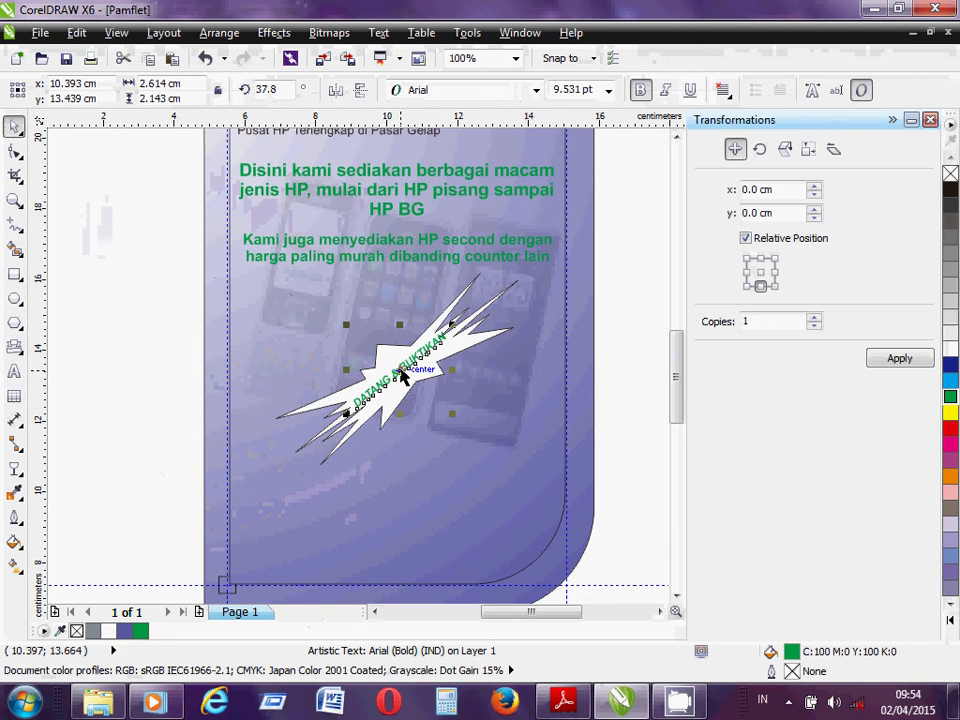
click(401, 370)
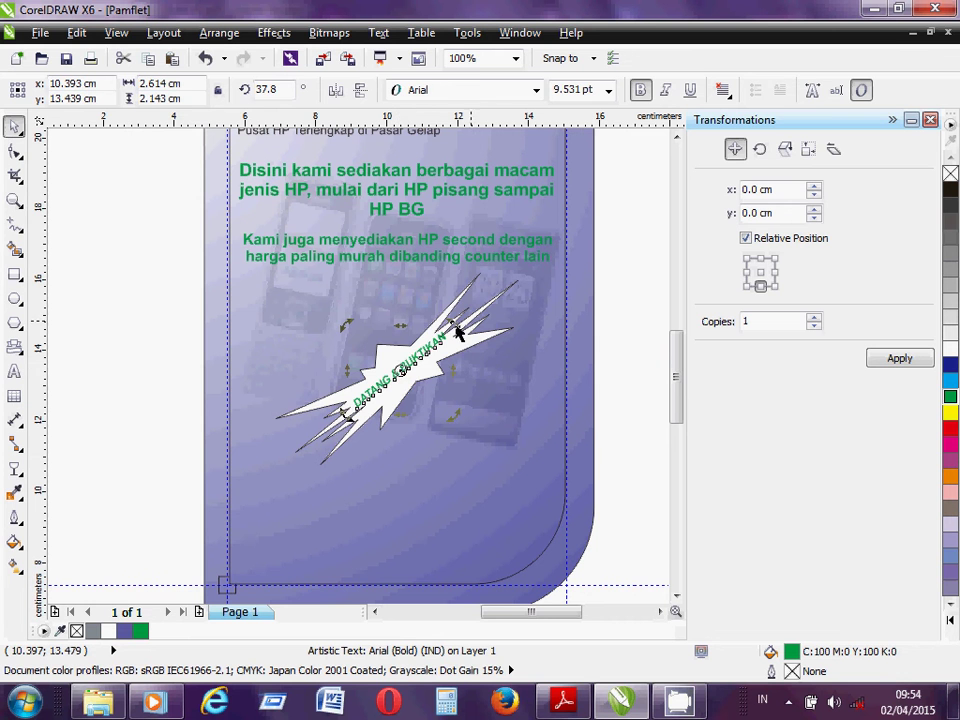
drag(456, 325, 509, 366)
key(ctrl+z)
key(ctrl+z)
key(ctrl+z)
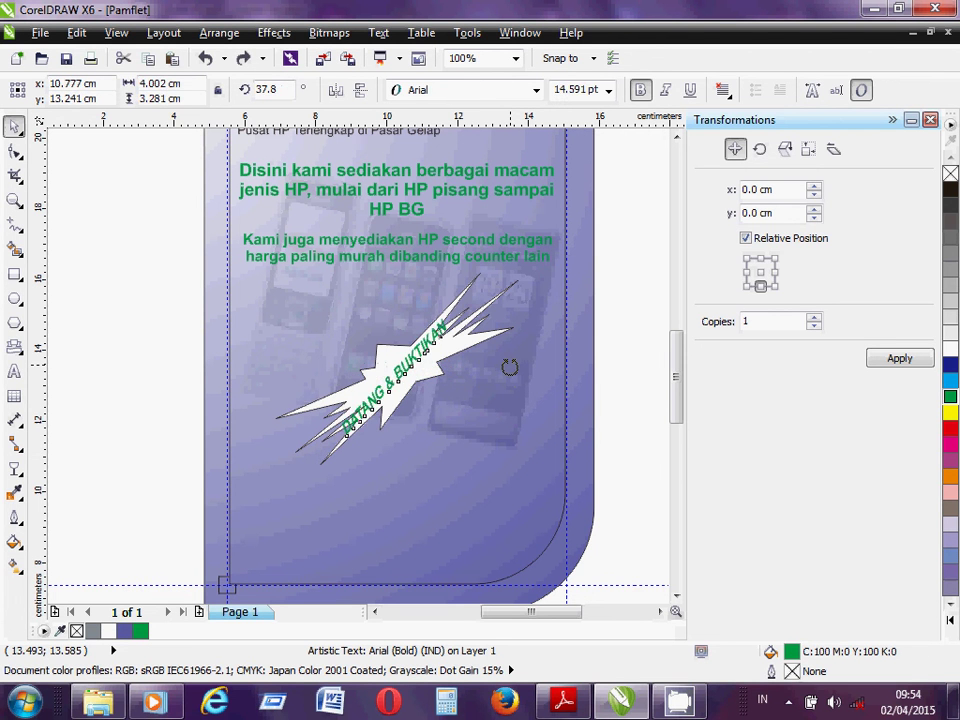
key(ctrl+z)
key(ctrl+shift+z)
key(ctrl+shift+z)
key(ctrl+shift+z)
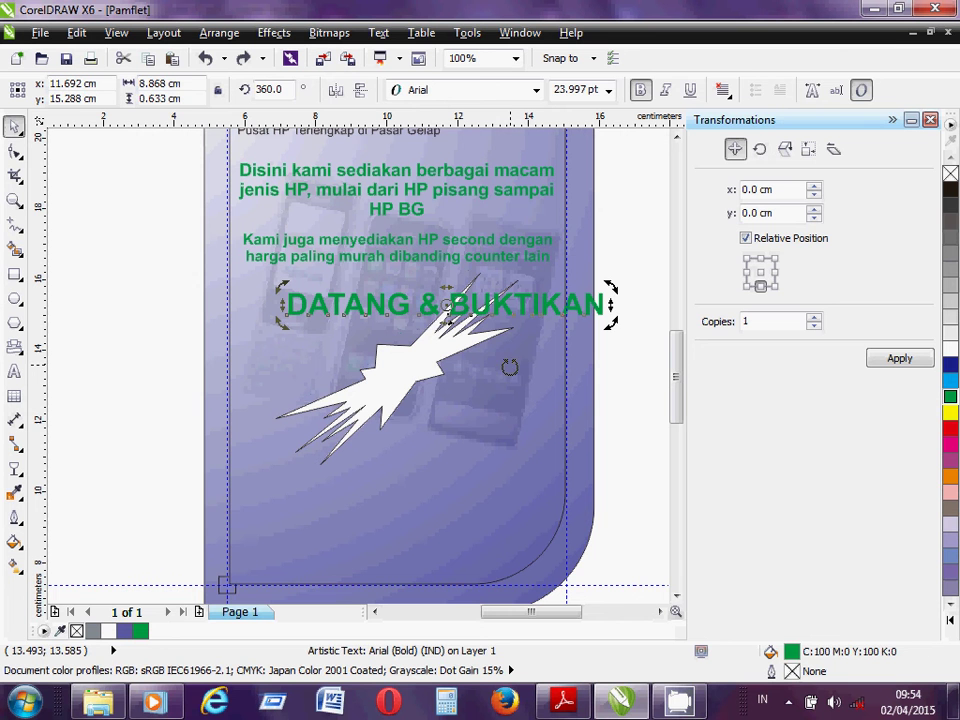
Stretch the "DATANG & BUKTIKAN" slogan vertically to about 1.05 cm high and rotate it counterclockwise to about 34.3°.
click(505, 313)
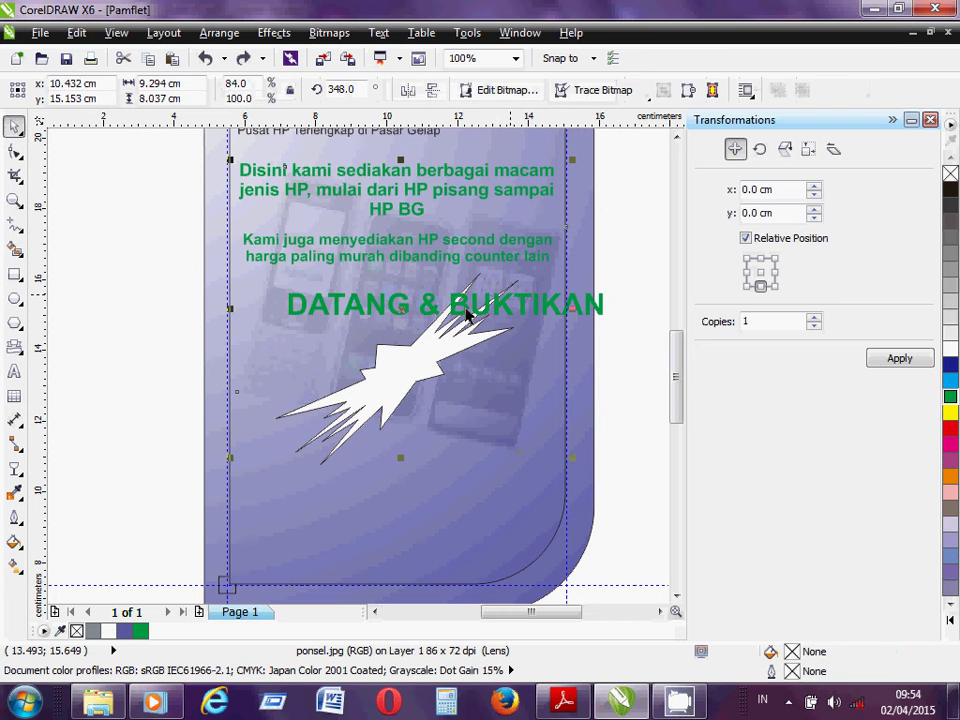
click(466, 315)
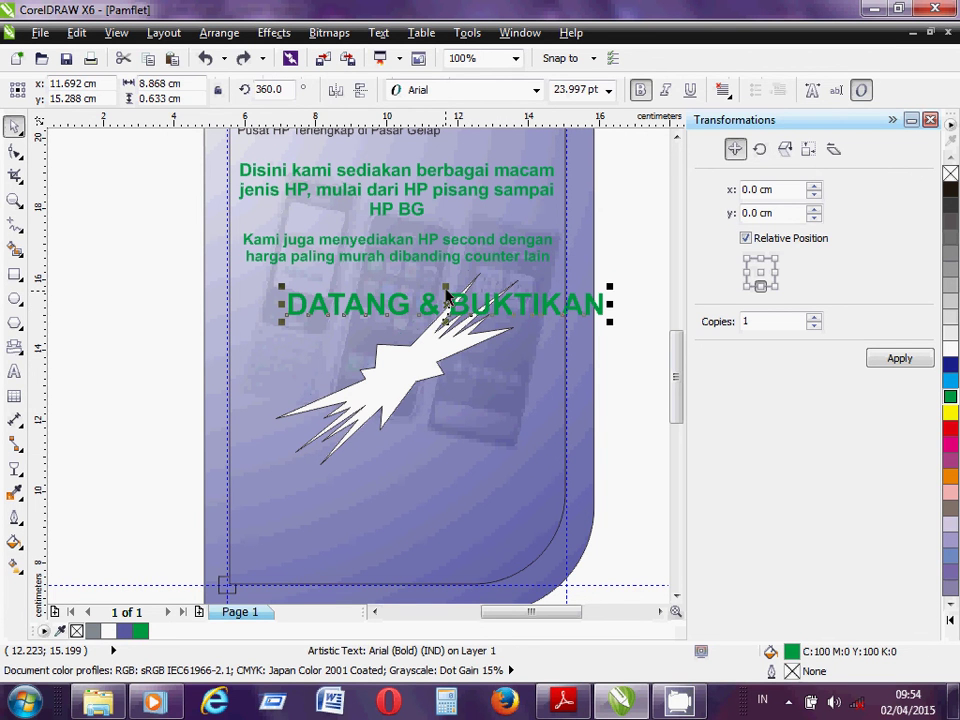
mouse_move(446, 287)
mouse_down()
mouse_move(445, 231)
mouse_move(448, 289)
mouse_move(447, 273)
mouse_up()
click(523, 282)
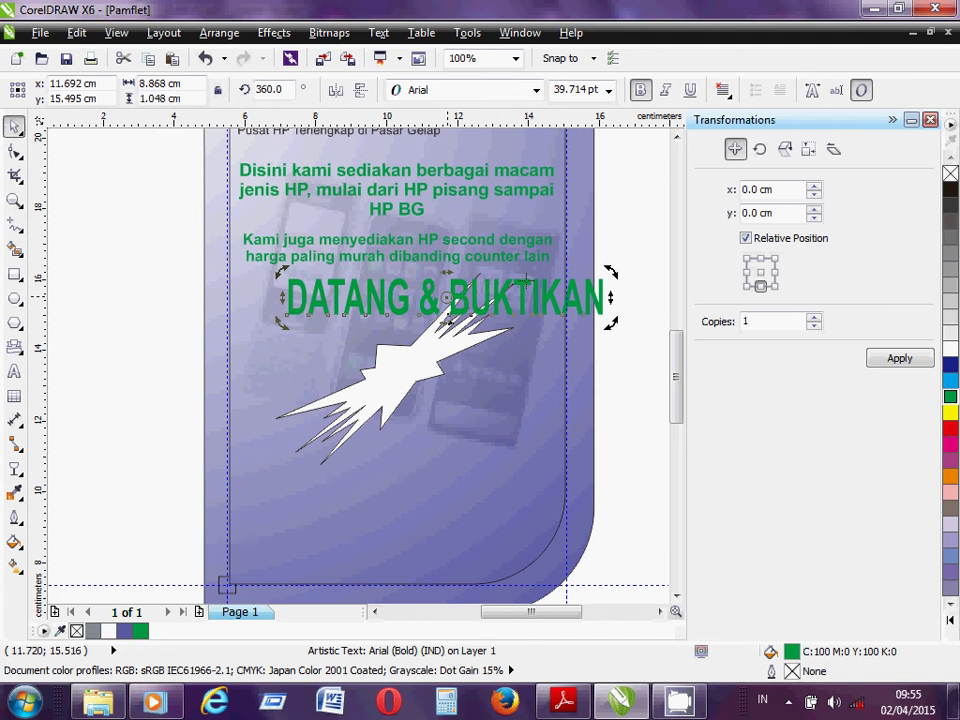
drag(611, 272, 553, 196)
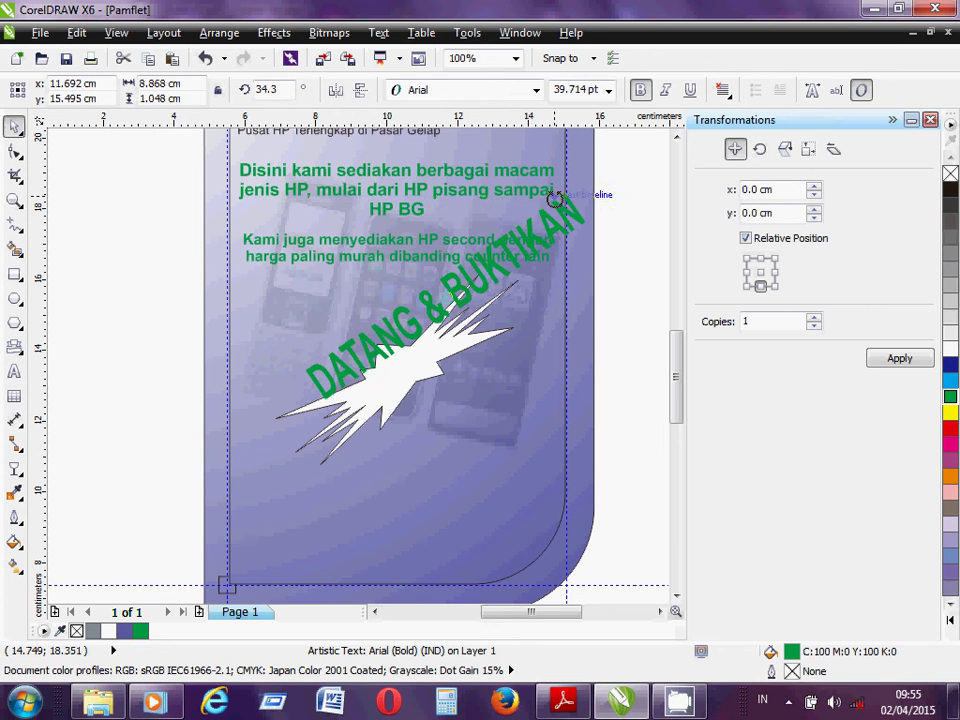
drag(553, 196, 555, 193)
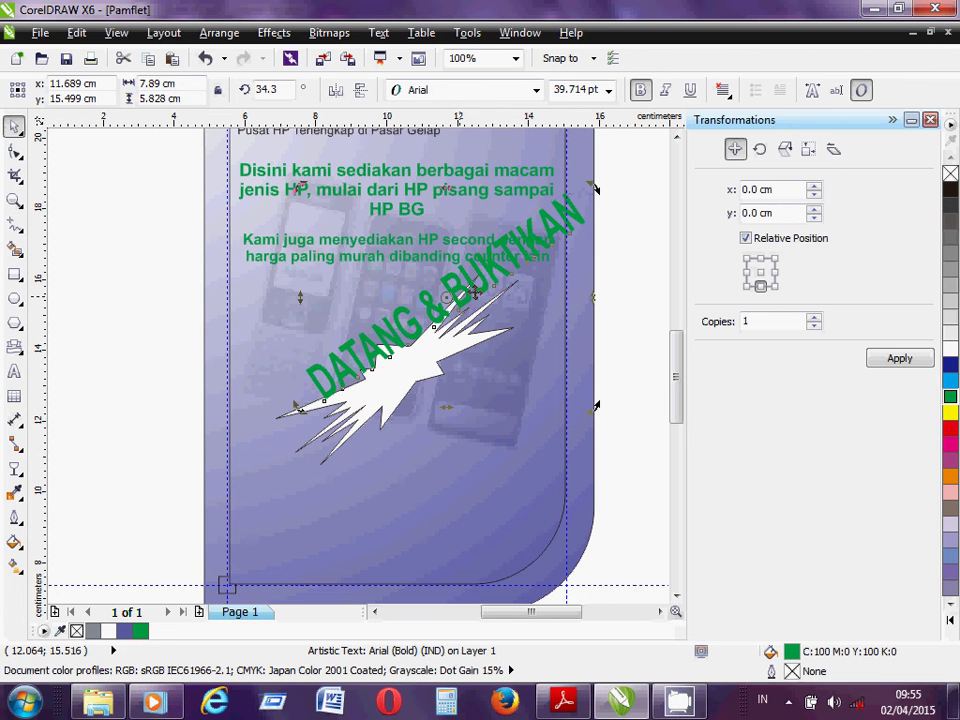
key(Escape)
click(450, 305)
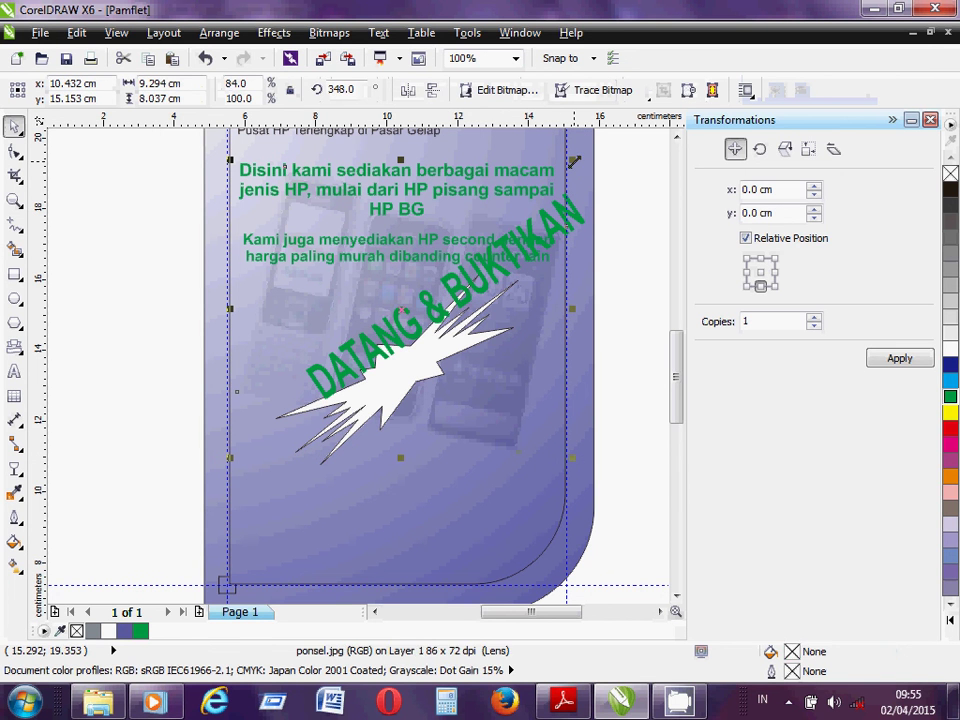
drag(574, 160, 482, 265)
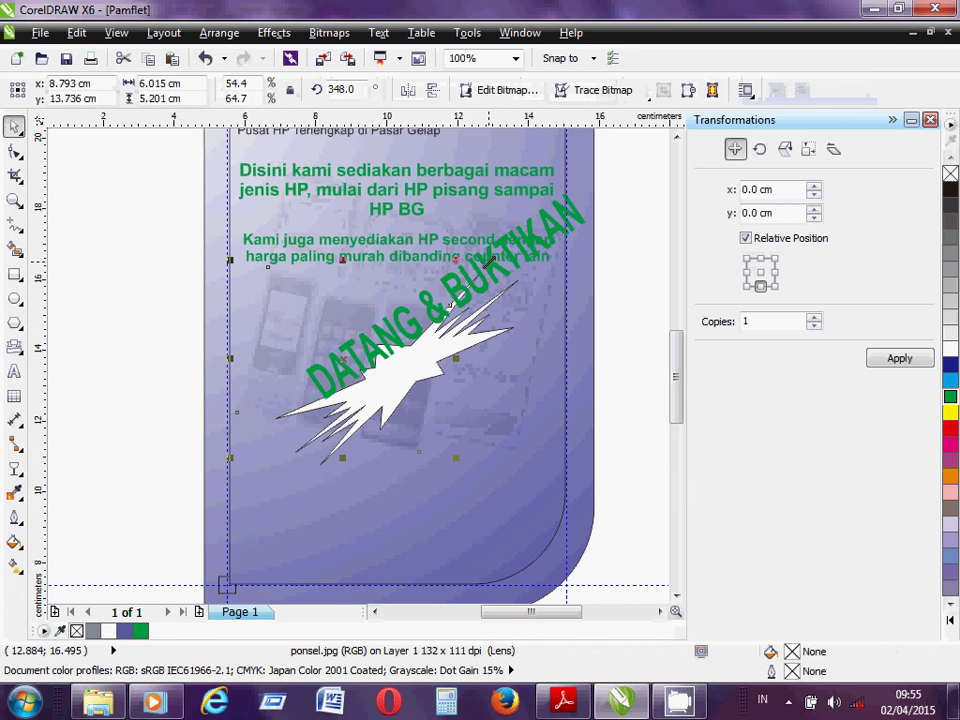
key(ctrl+z)
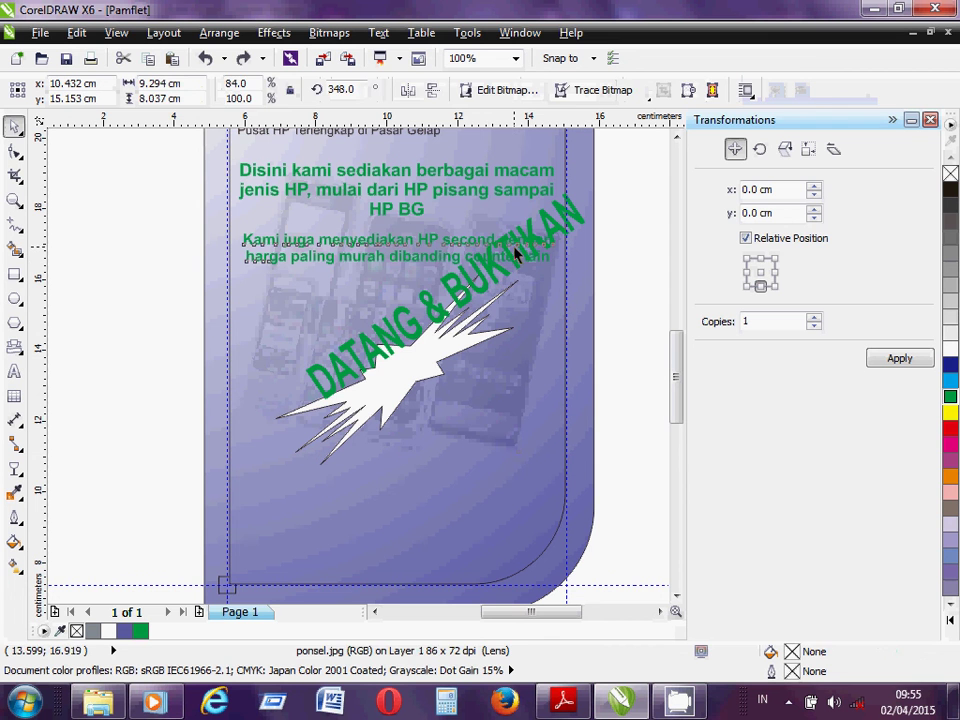
Shrink the tilted "DATANG & BUKTIKAN" slogan and place it along the centre of the white explosion shape.
click(551, 228)
click(570, 207)
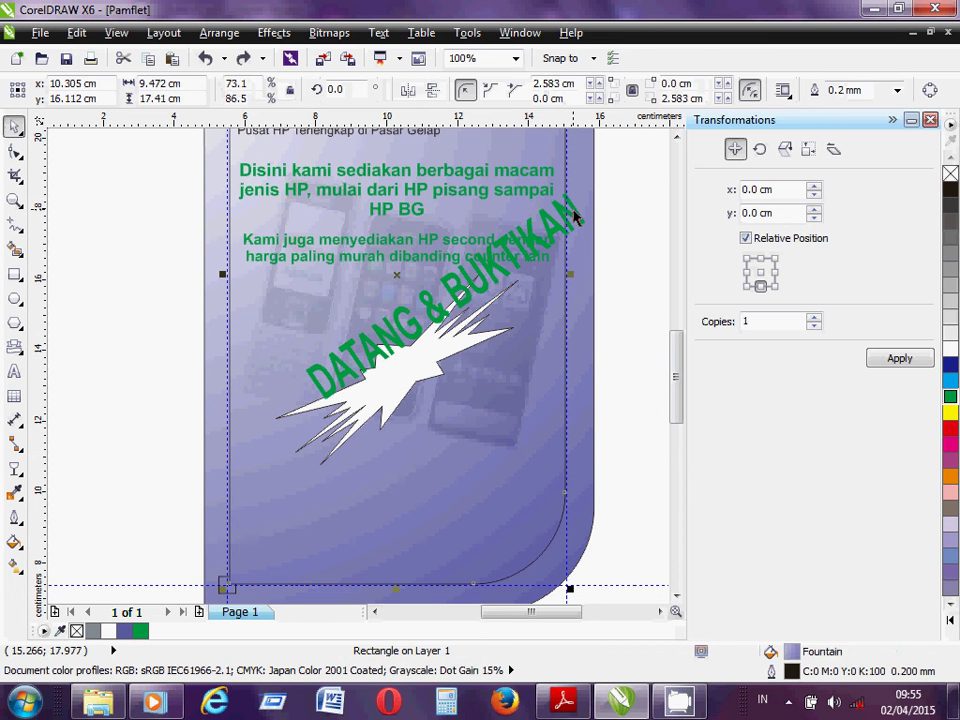
click(588, 203)
drag(588, 203, 580, 209)
drag(520, 251, 431, 349)
click(665, 396)
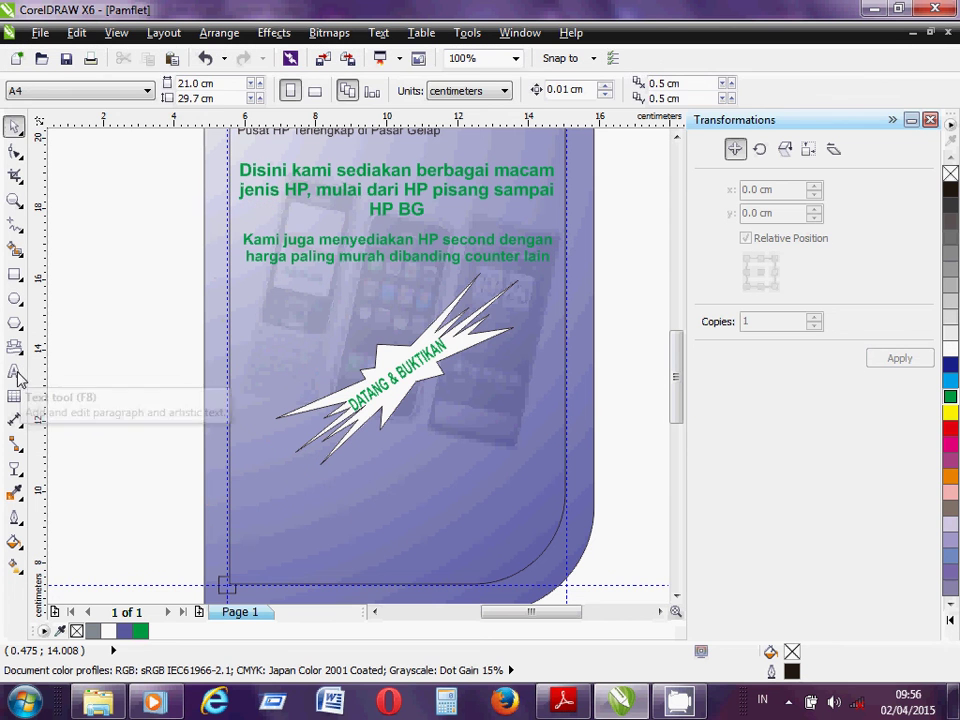
Add the three-line artistic text "Ada bonus khusus untuk / setiap pembelian HP baru / bergaransi" below the explosion shape.
click(14, 371)
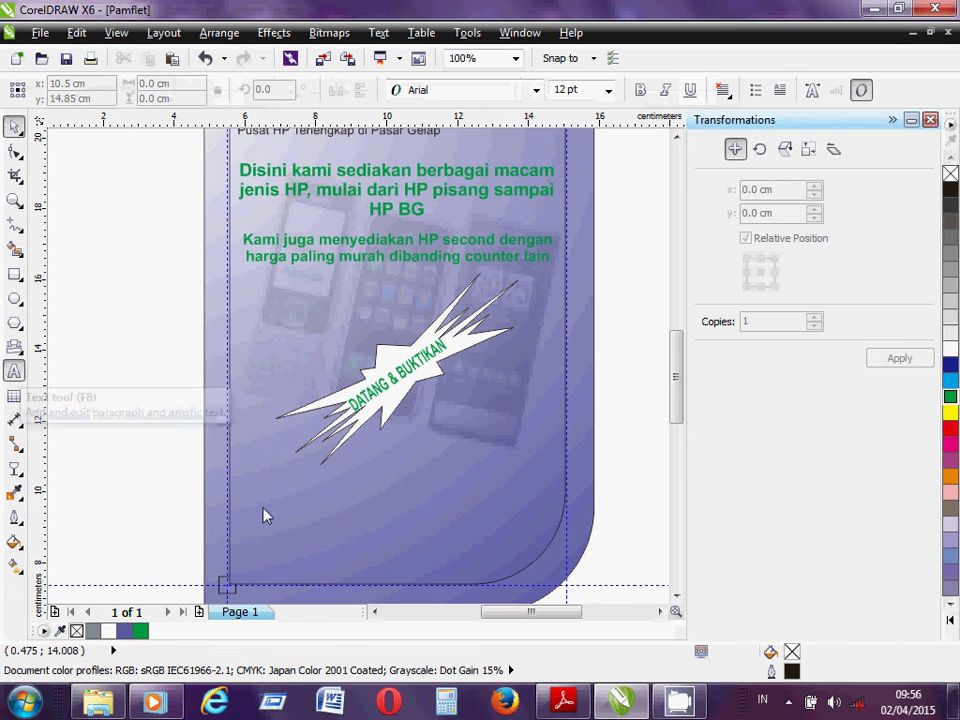
click(331, 494)
text(aD)
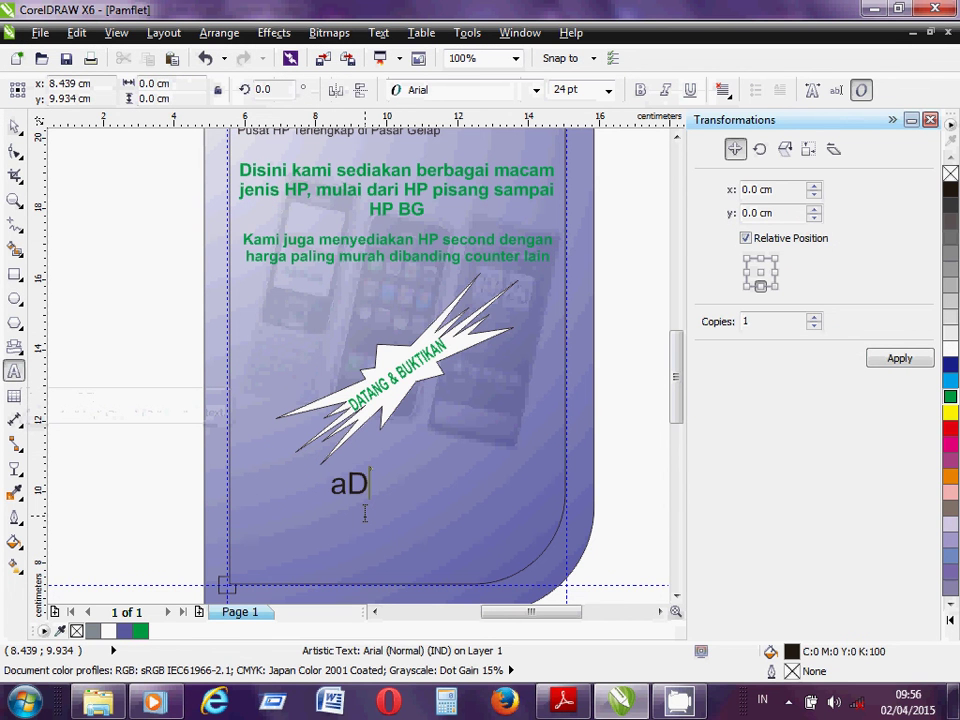
text(A)
key(BackSpace)
key(BackSpace)
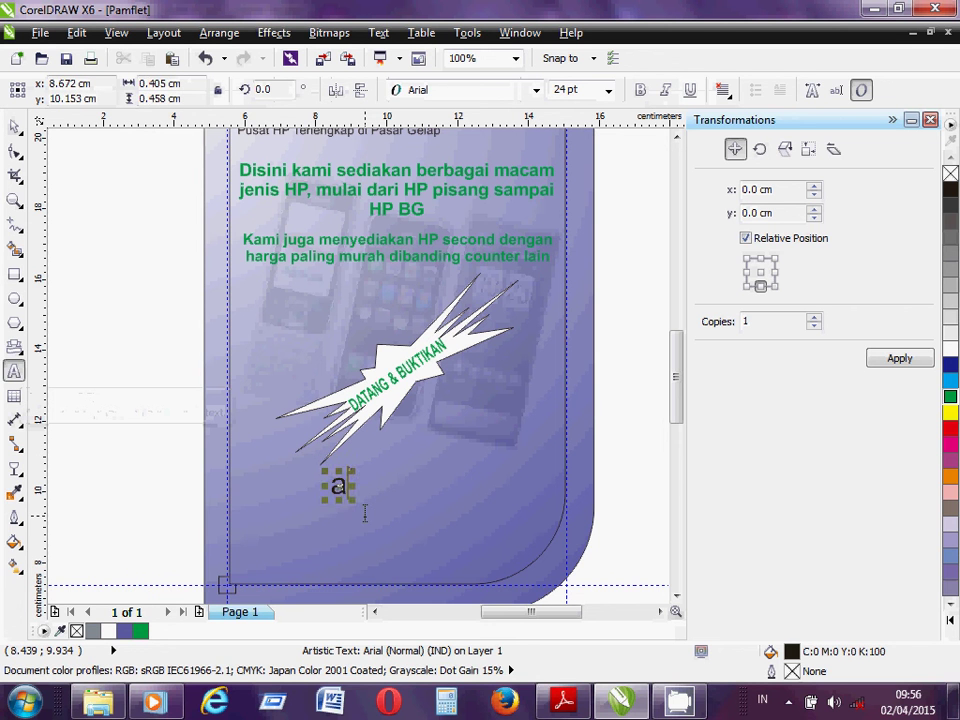
key(BackSpace)
text(Ada bonu)
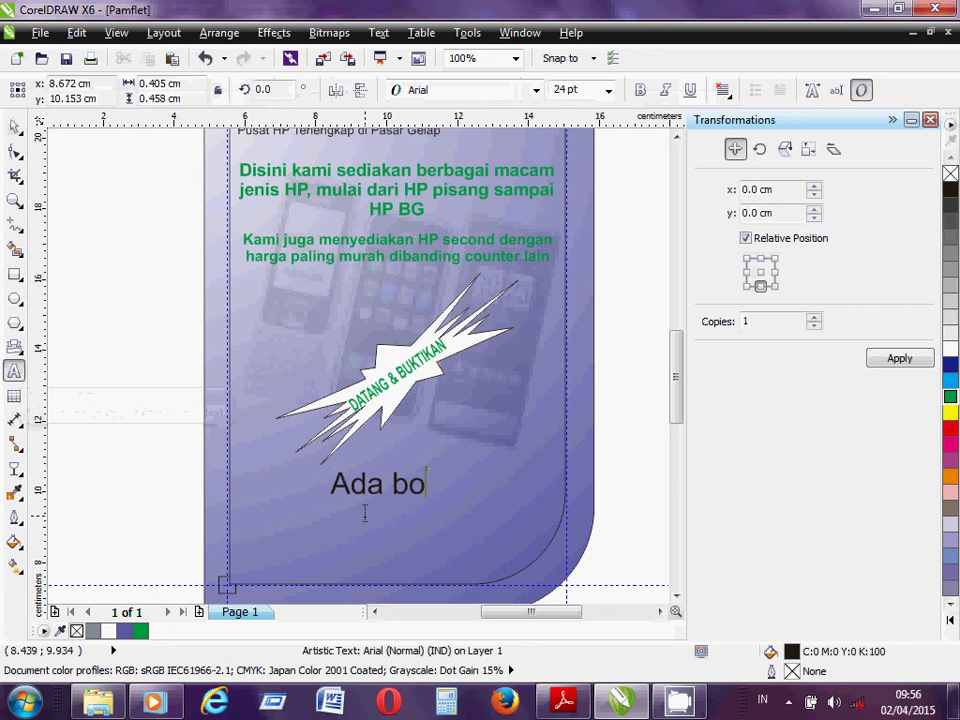
text(s khusus)
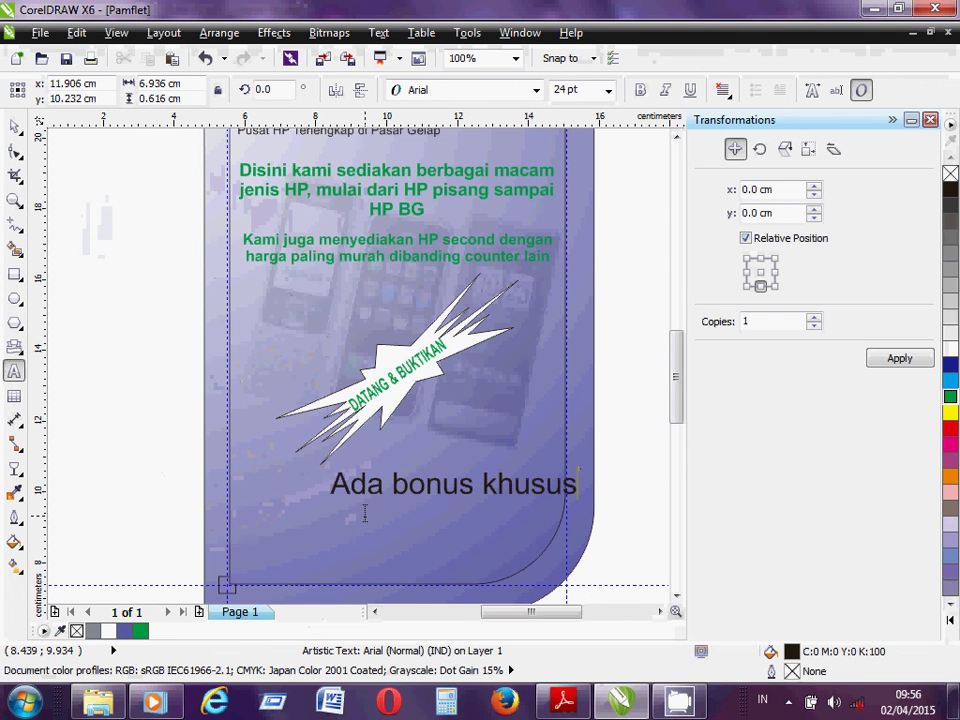
text(untuk)
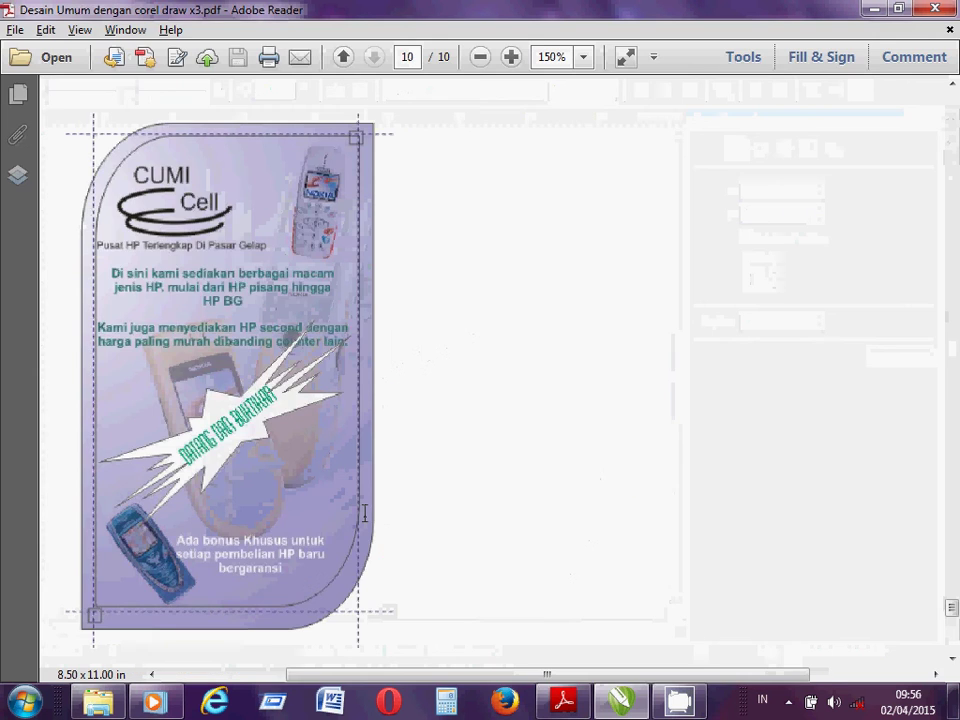
key(Return)
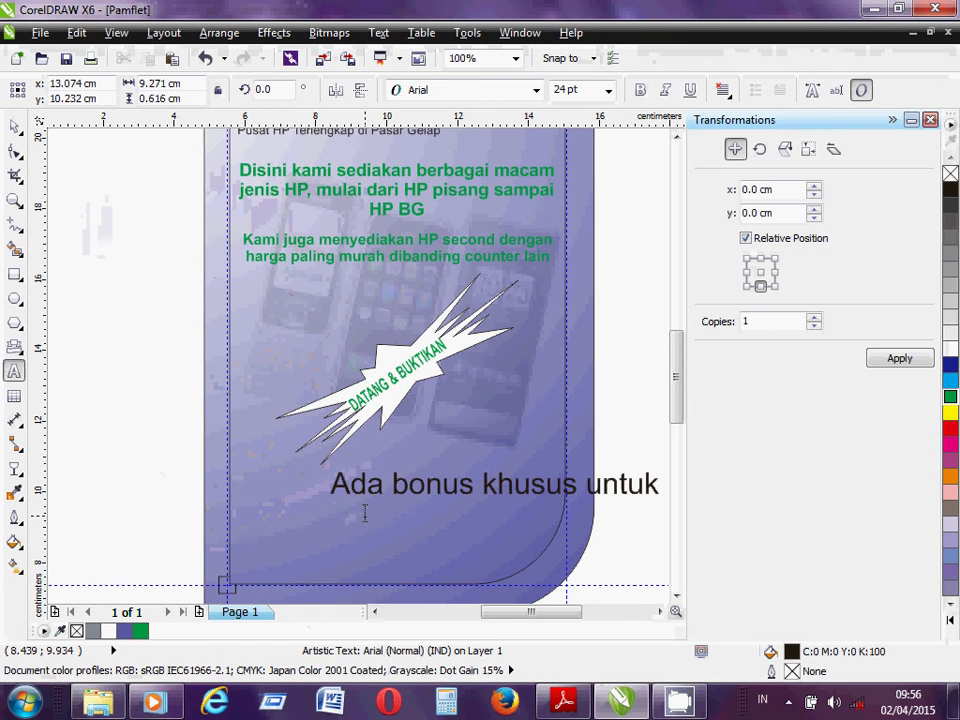
text(setiap pembelian HP ba)
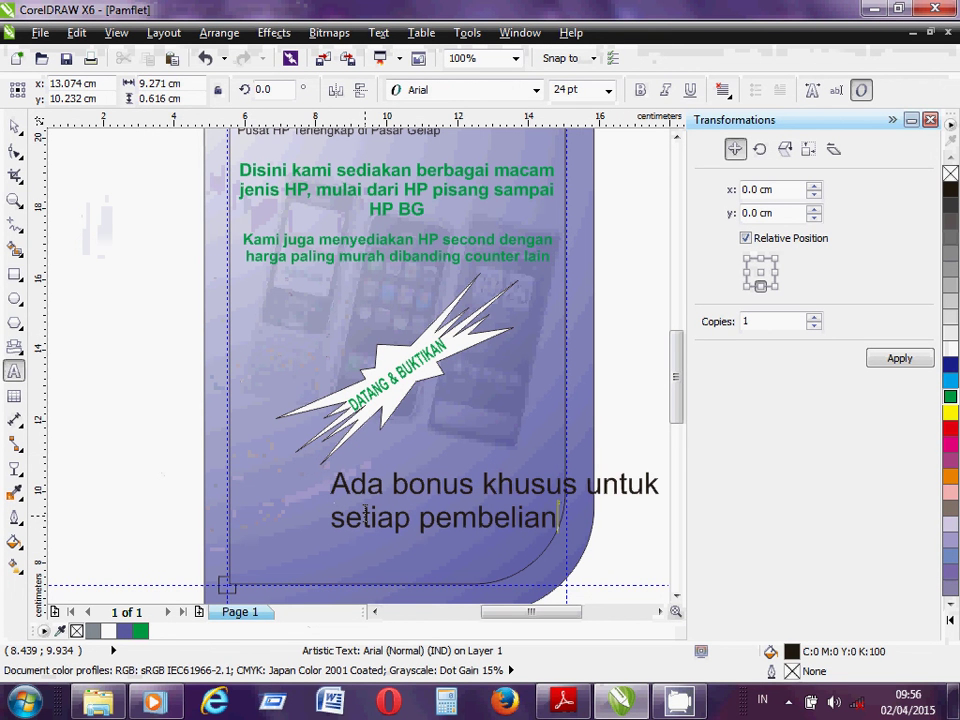
text(ru)
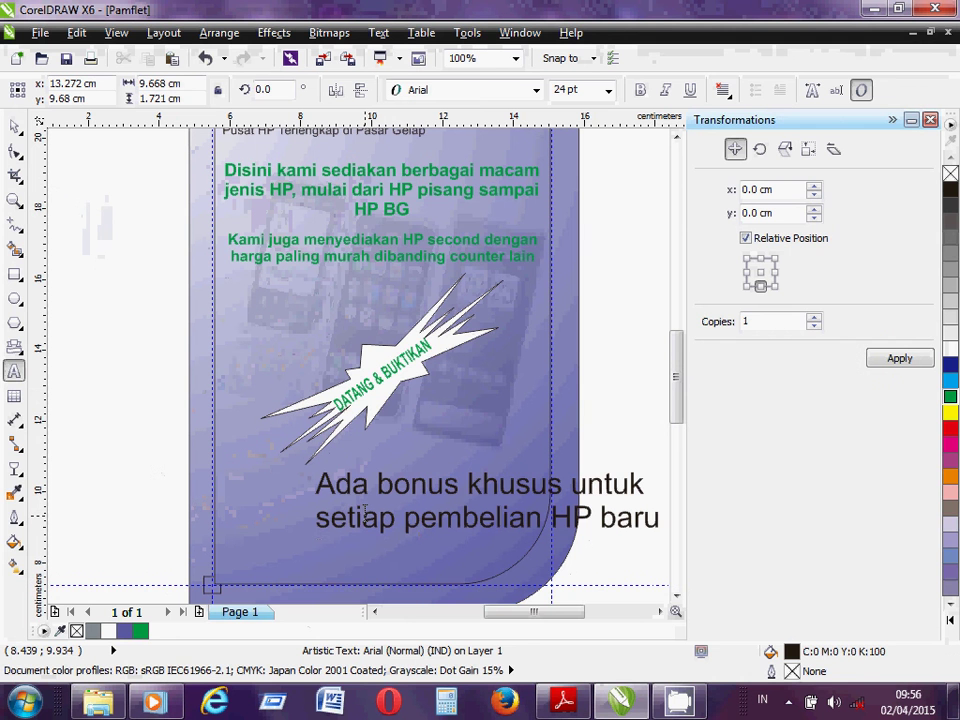
text(bergaransi)
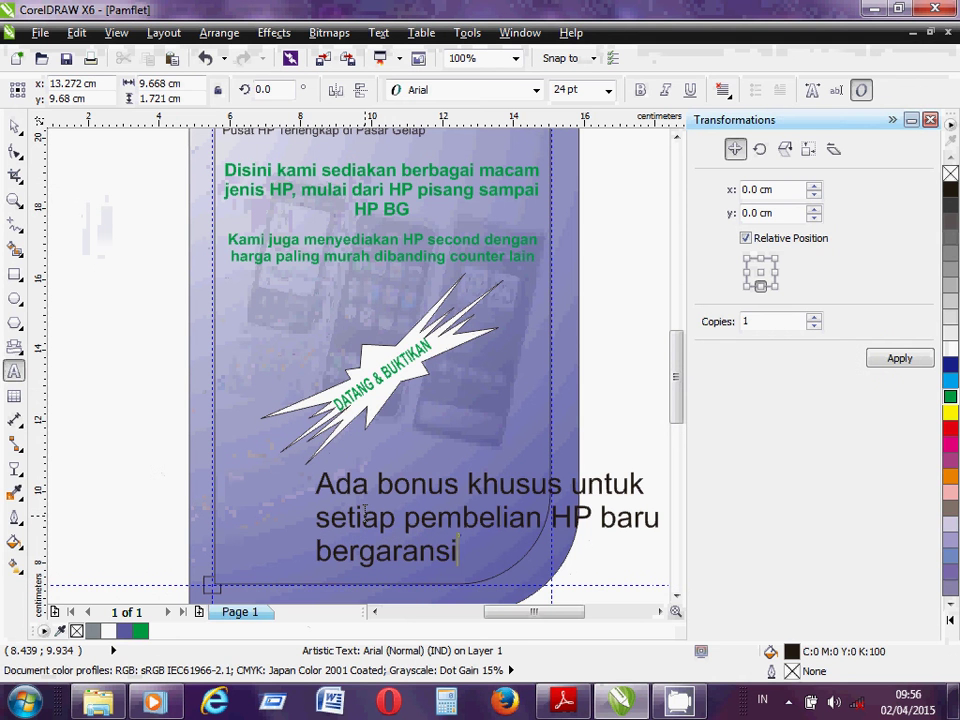
Format the bonus text as bold, centred, white and 14 pt, and move it inside the flyer's inner frame below the explosion.
key(ctrl+space)
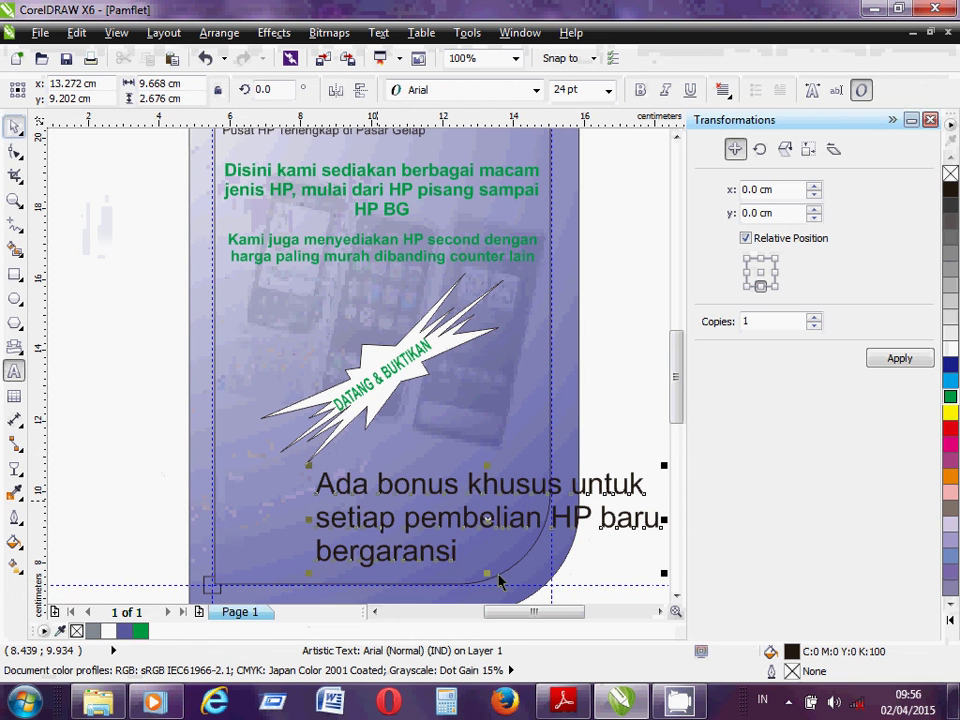
click(640, 90)
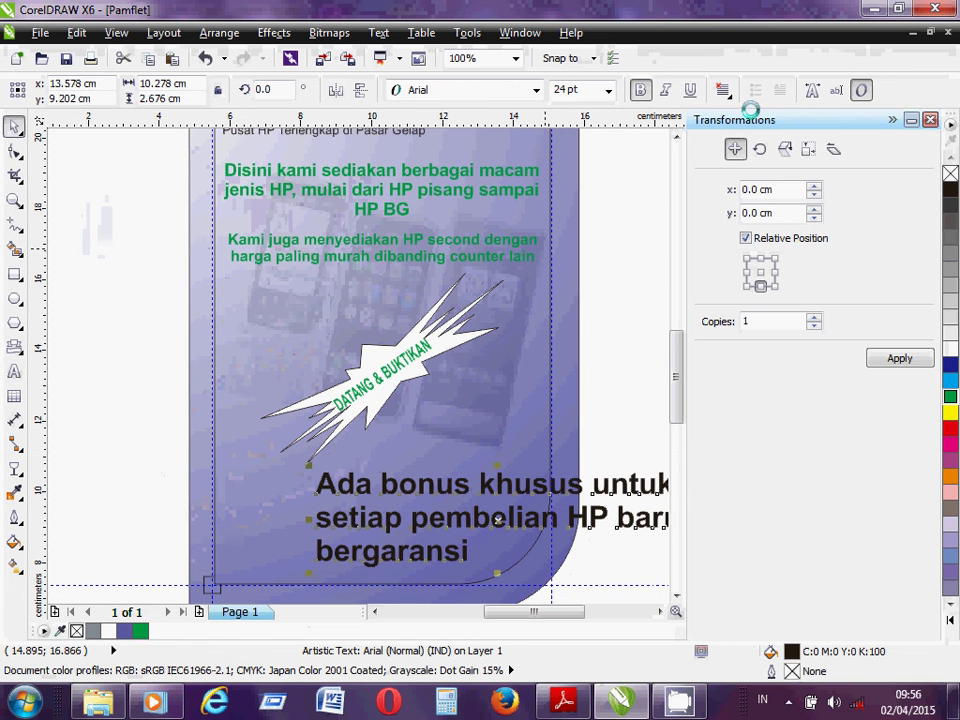
click(722, 90)
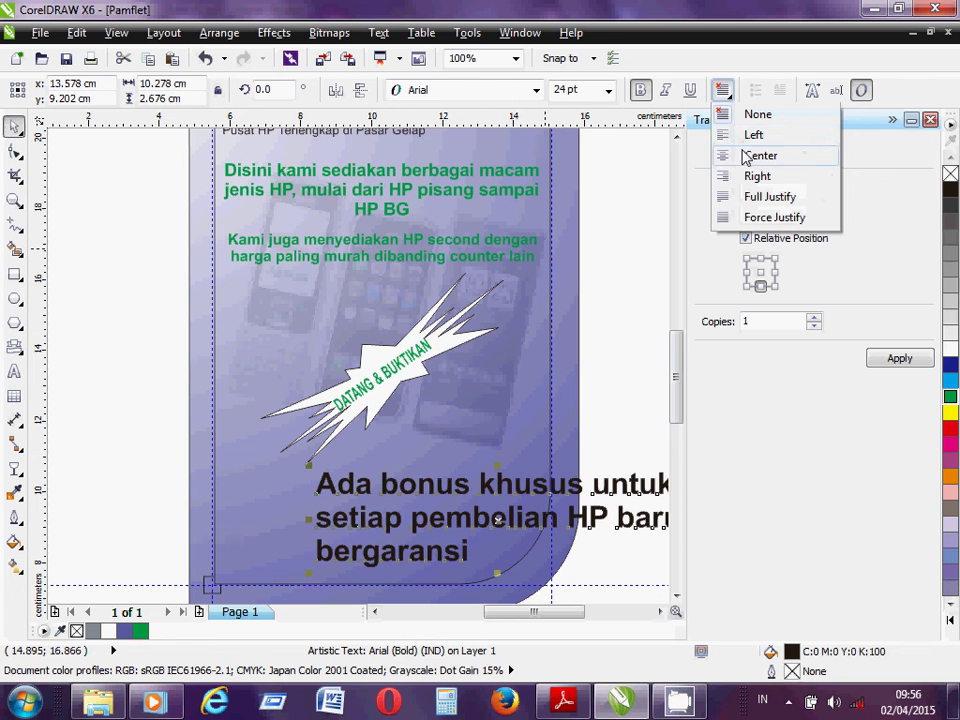
click(724, 156)
click(950, 348)
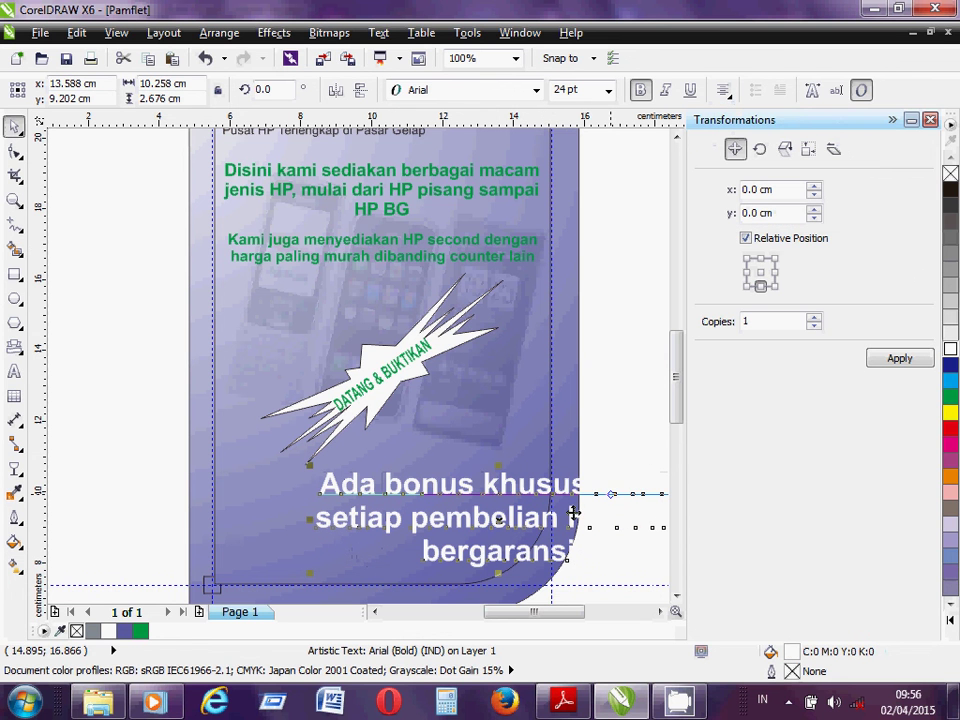
click(608, 90)
click(580, 228)
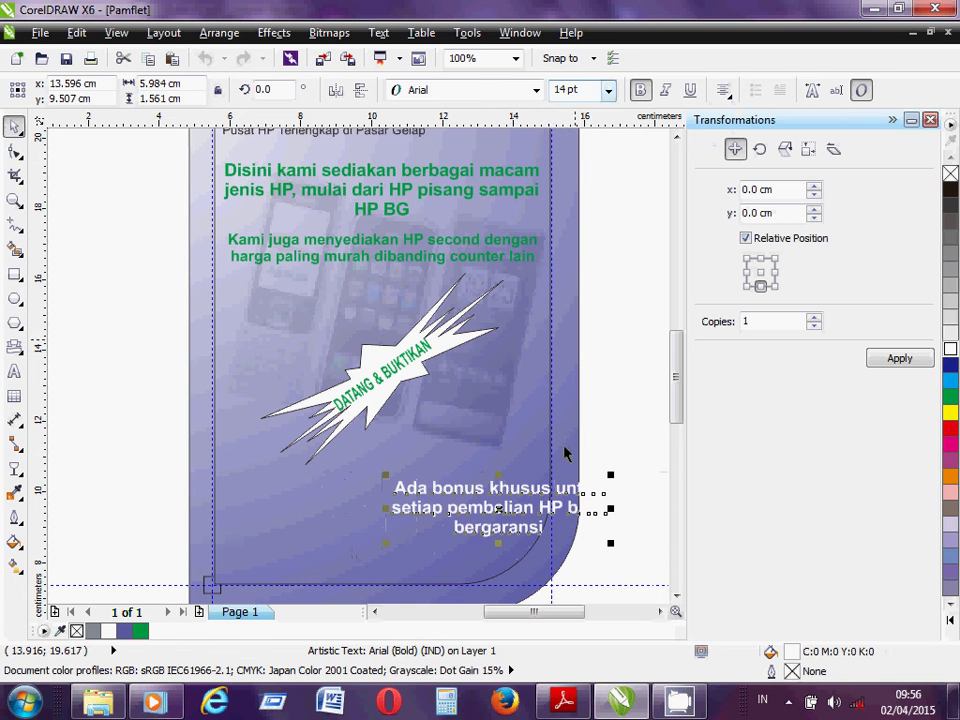
drag(545, 488, 454, 495)
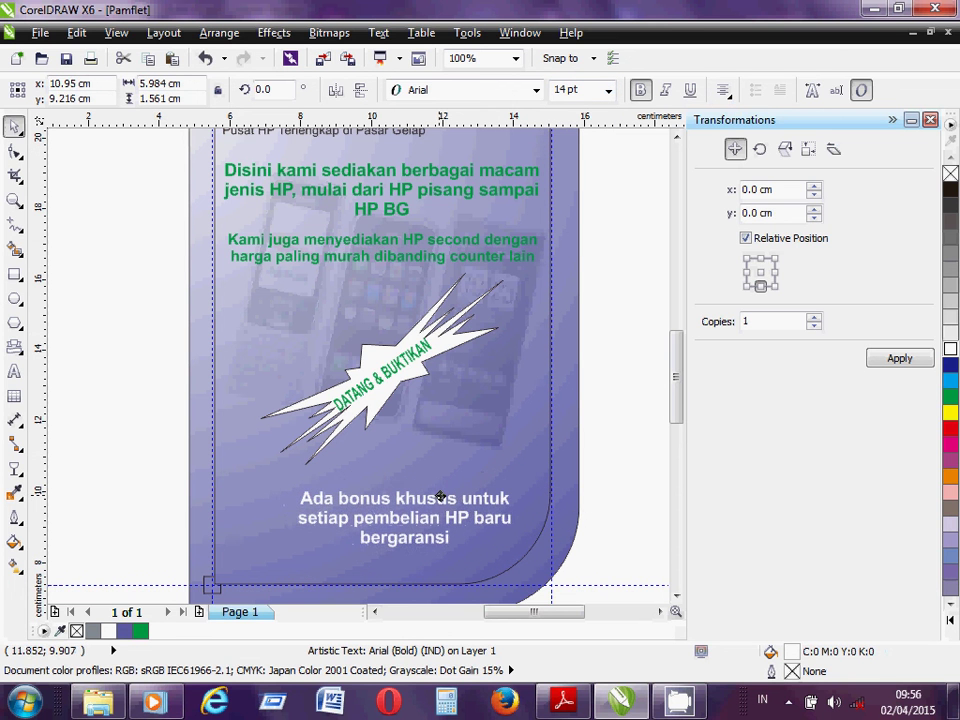
click(624, 399)
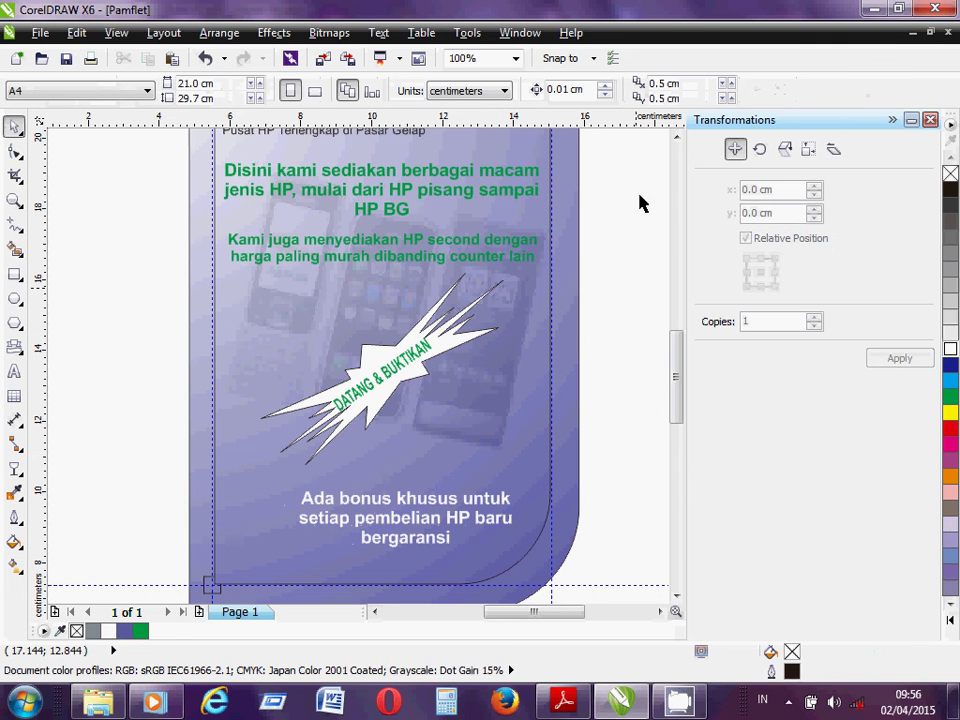
click(787, 702)
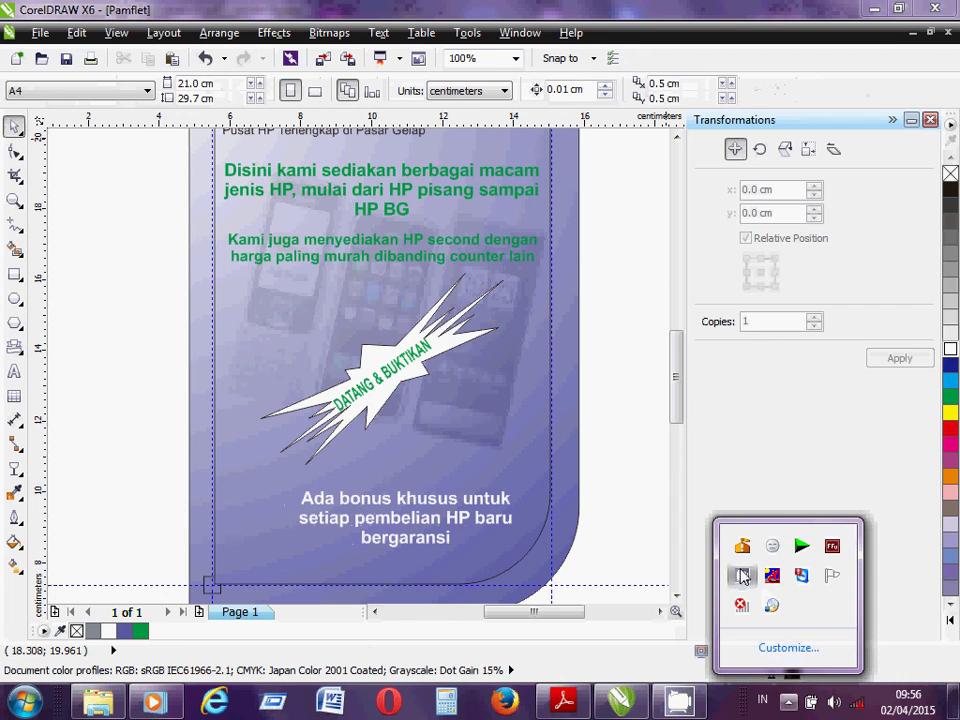